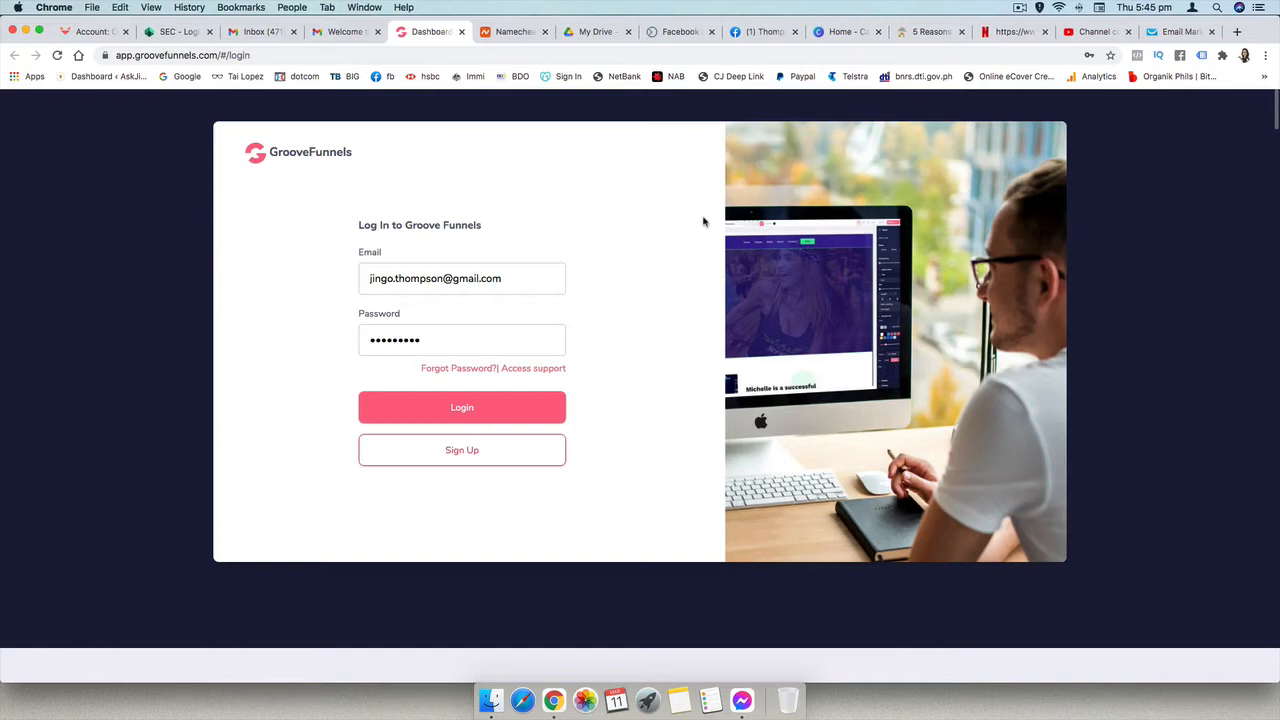
# - Log in to GrooveFunnels with the pre-filled credentials and save the login in the browser
pyautogui.click(472, 414)
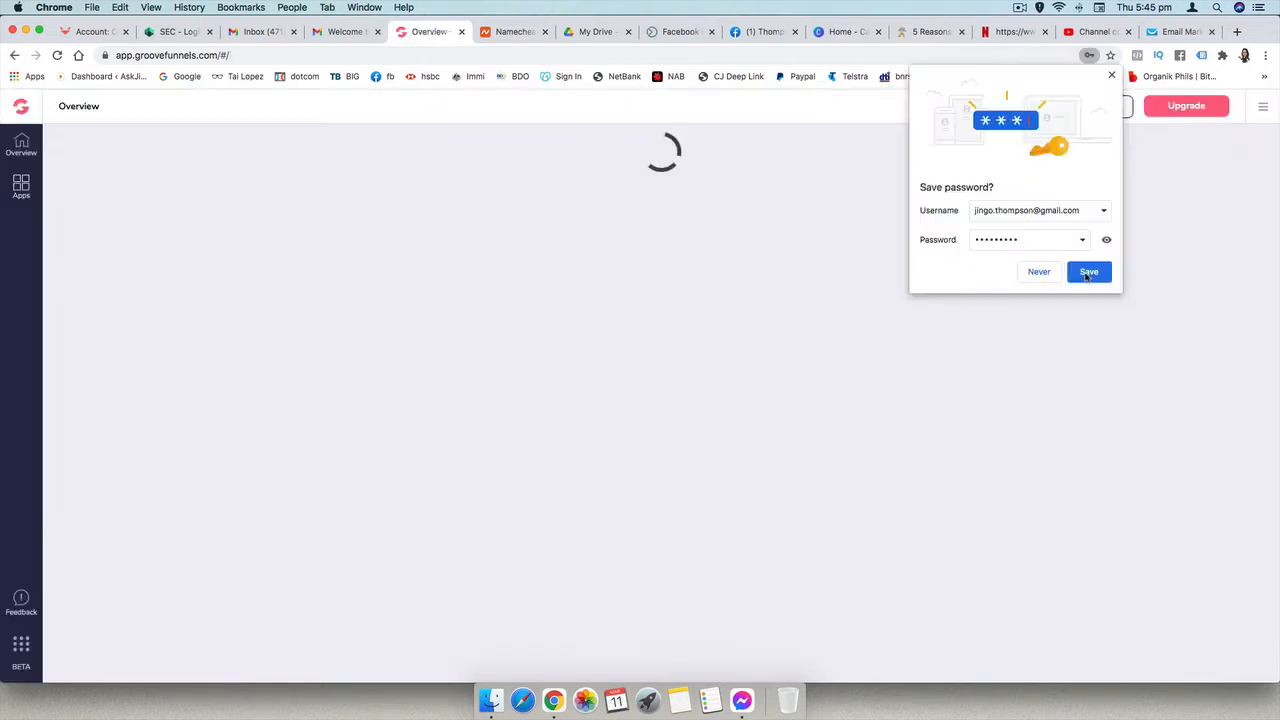
pyautogui.click(1088, 272)
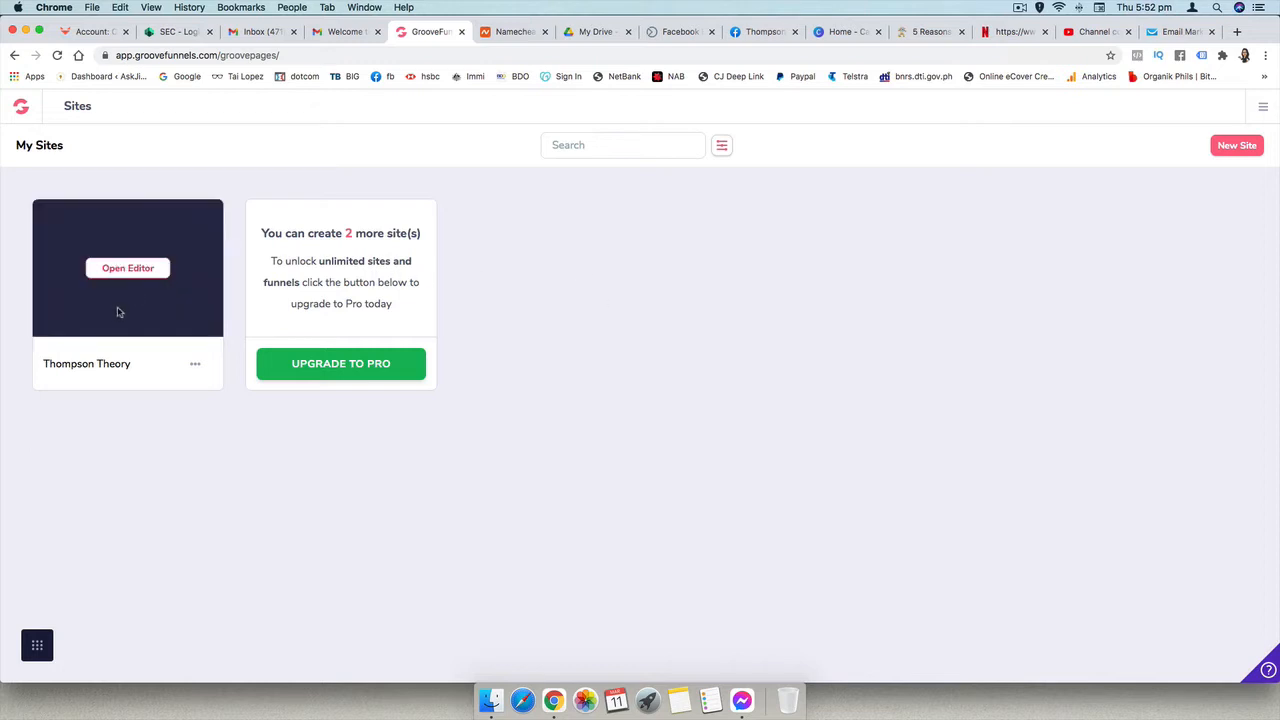
# - Start a new site and filter the single-page templates by the Free tag, looking through the available designs
pyautogui.click(1240, 147)
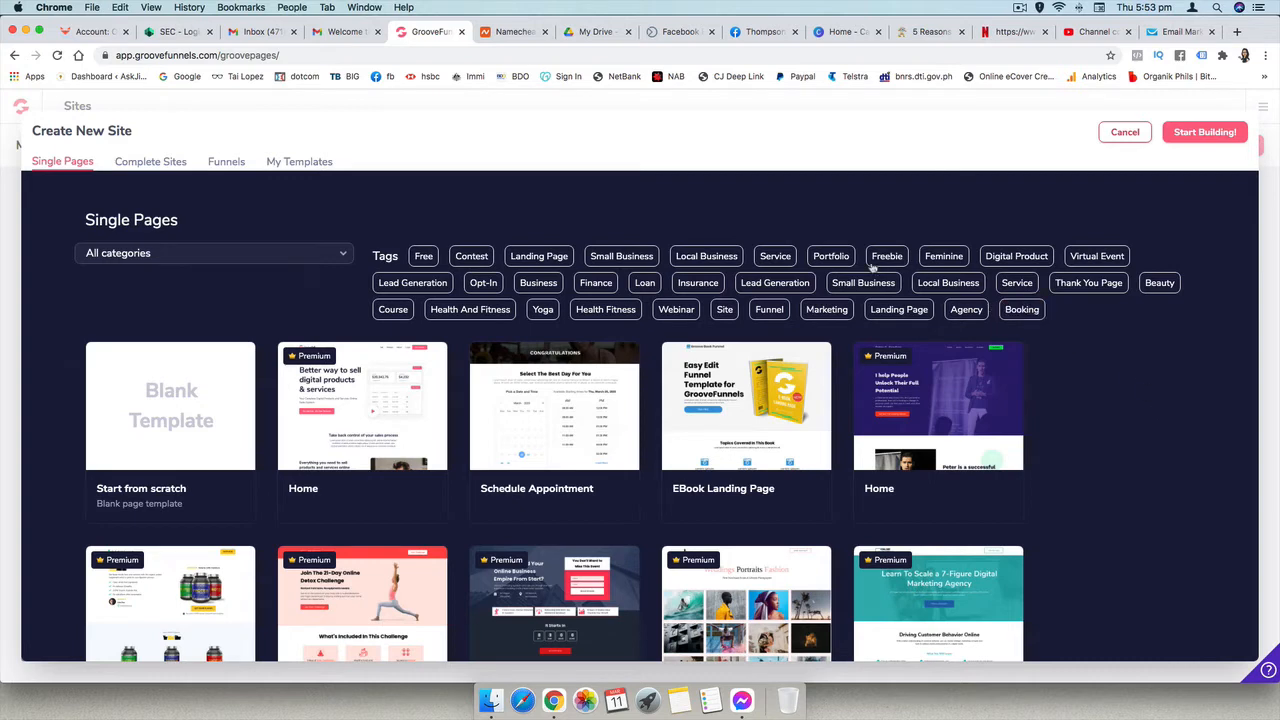
pyautogui.click(423, 256)
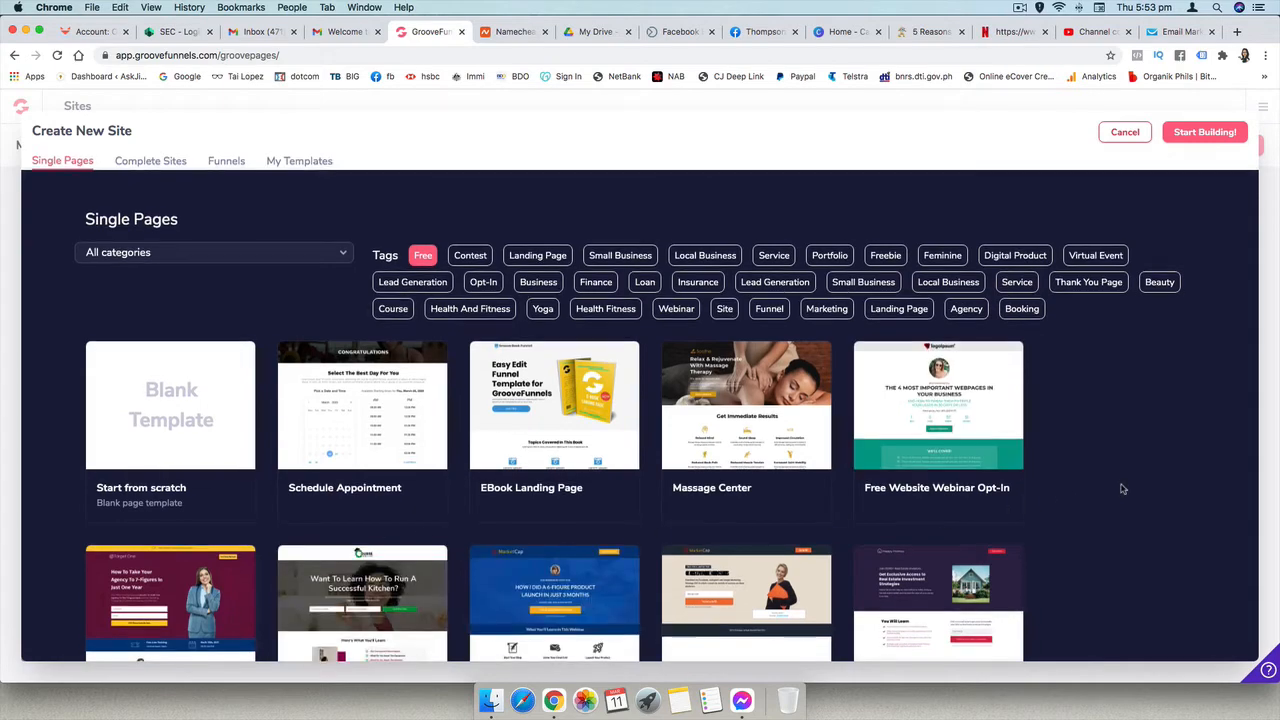
pyautogui.scroll(-1, 1122, 488)
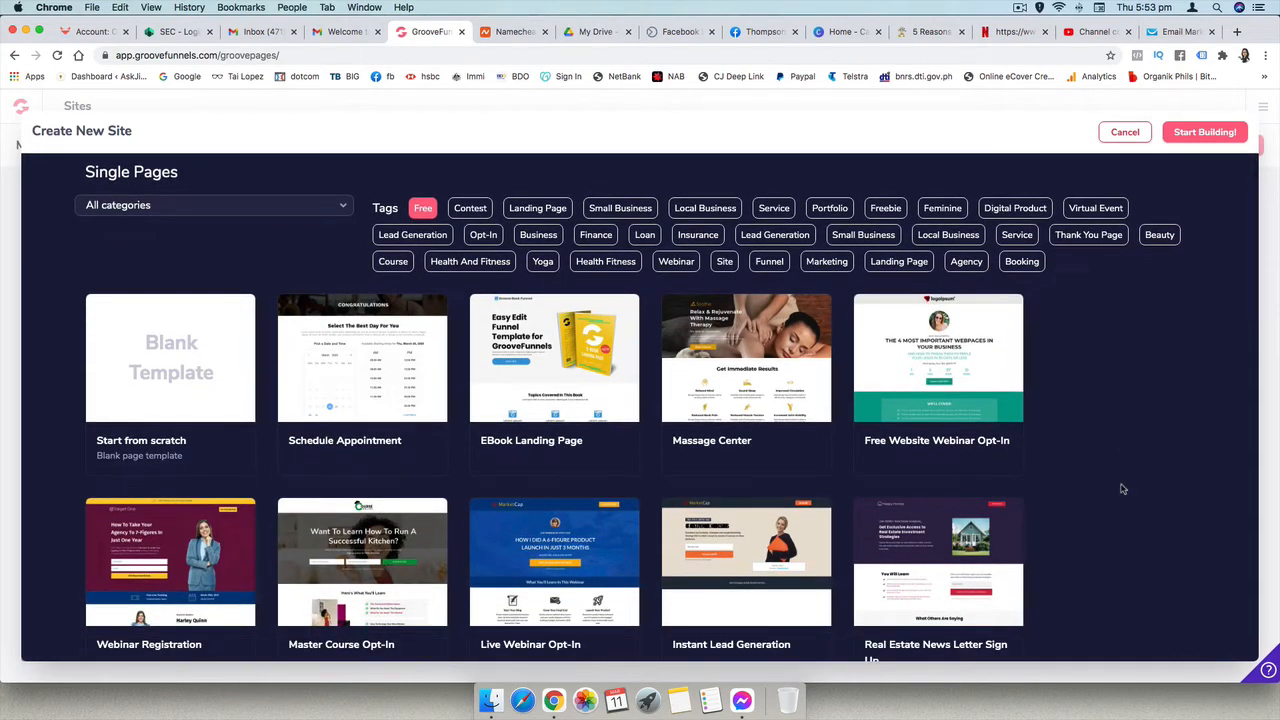
pyautogui.scroll(-10, 1122, 488)
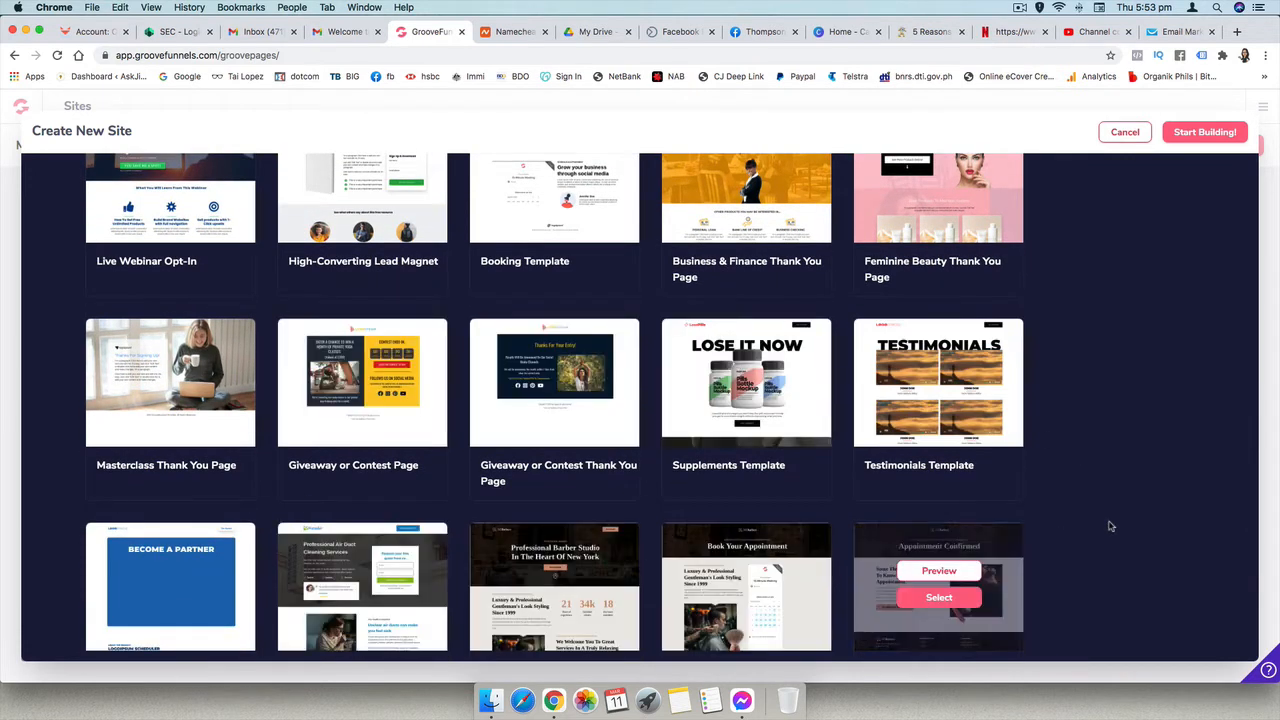
pyautogui.scroll(-2, 1158, 522)
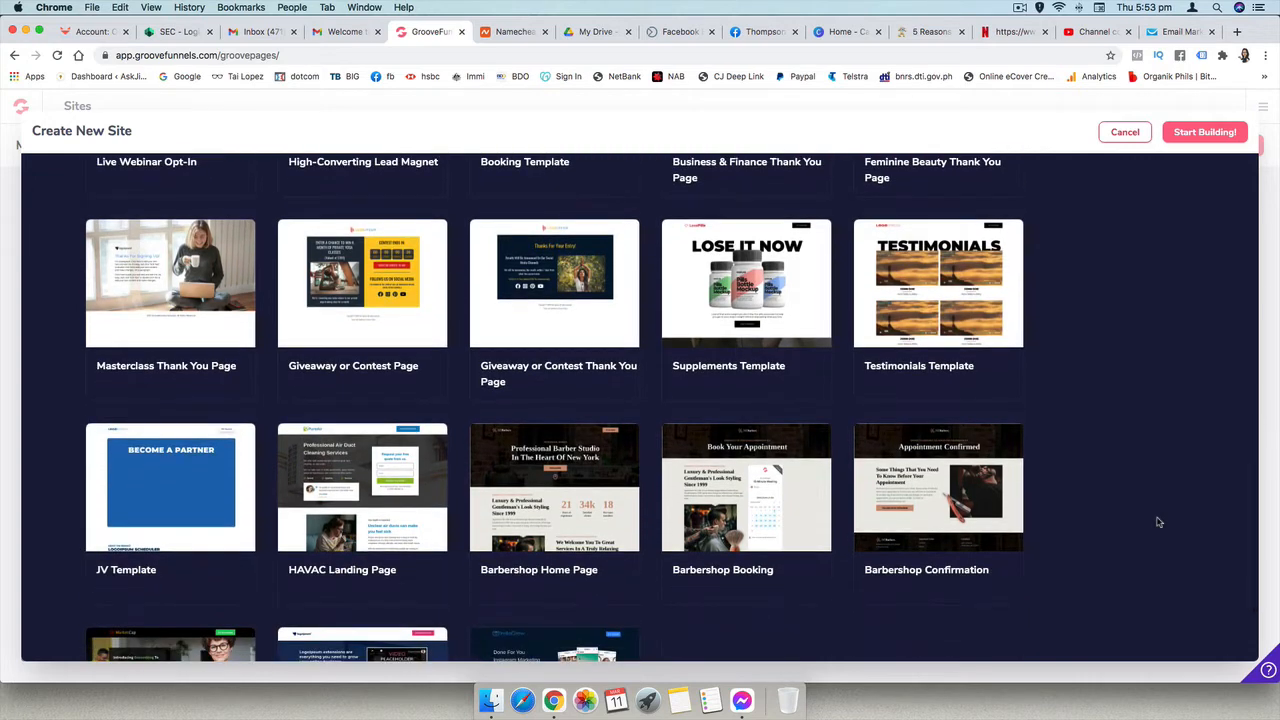
pyautogui.scroll(15, 1180, 437)
# - Choose the Massage Center template and start building the site under the name Flimsy News
pyautogui.moveTo(775, 388)
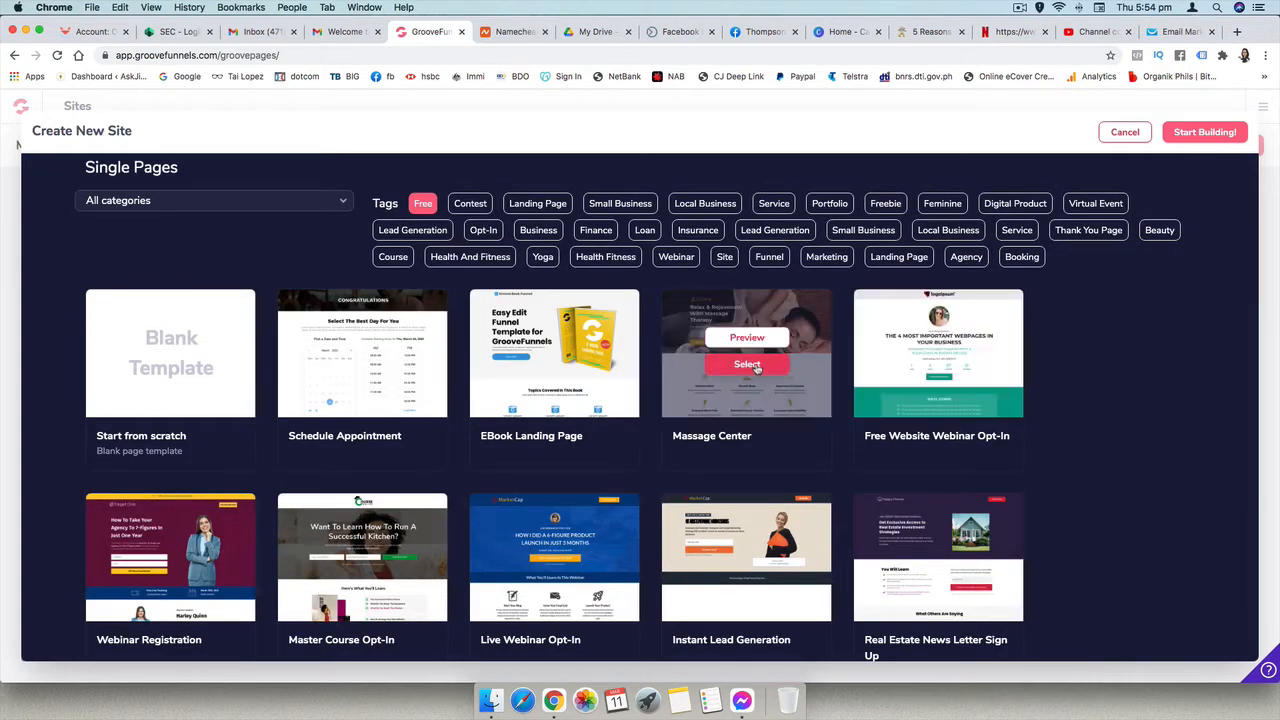
pyautogui.click(756, 366)
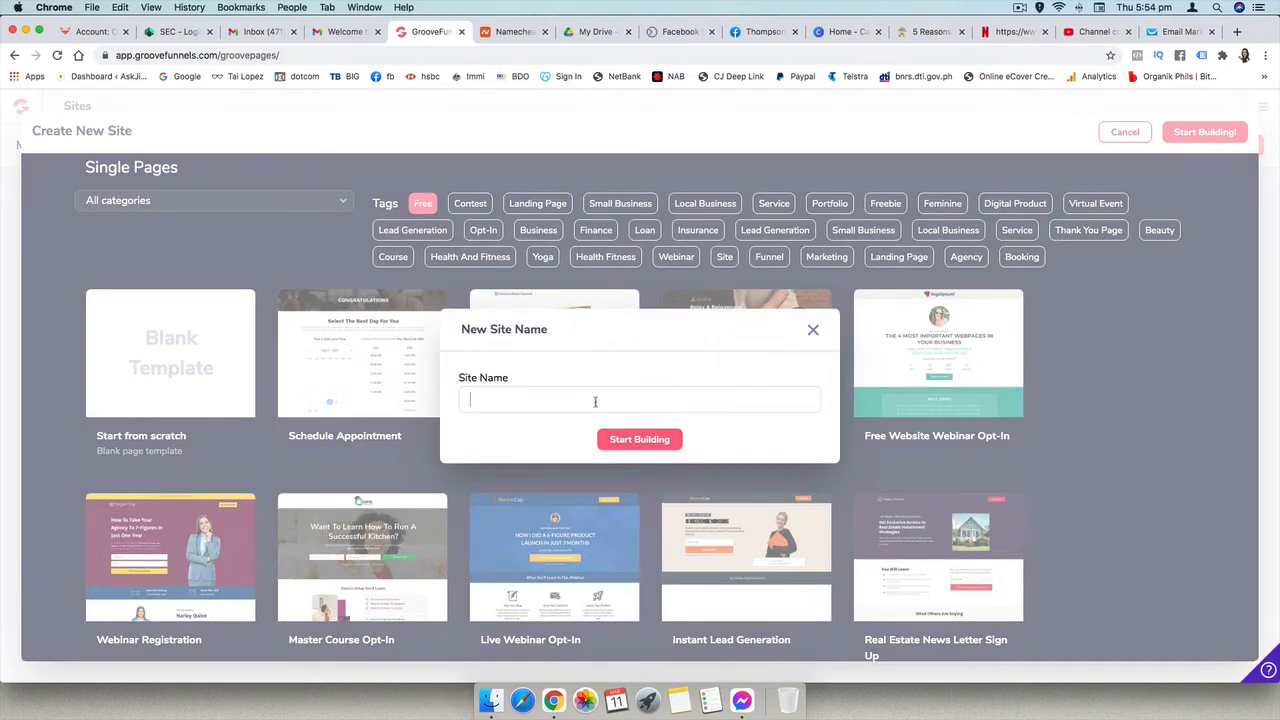
pyautogui.write('Flimsy News')
pyautogui.click(652, 438)
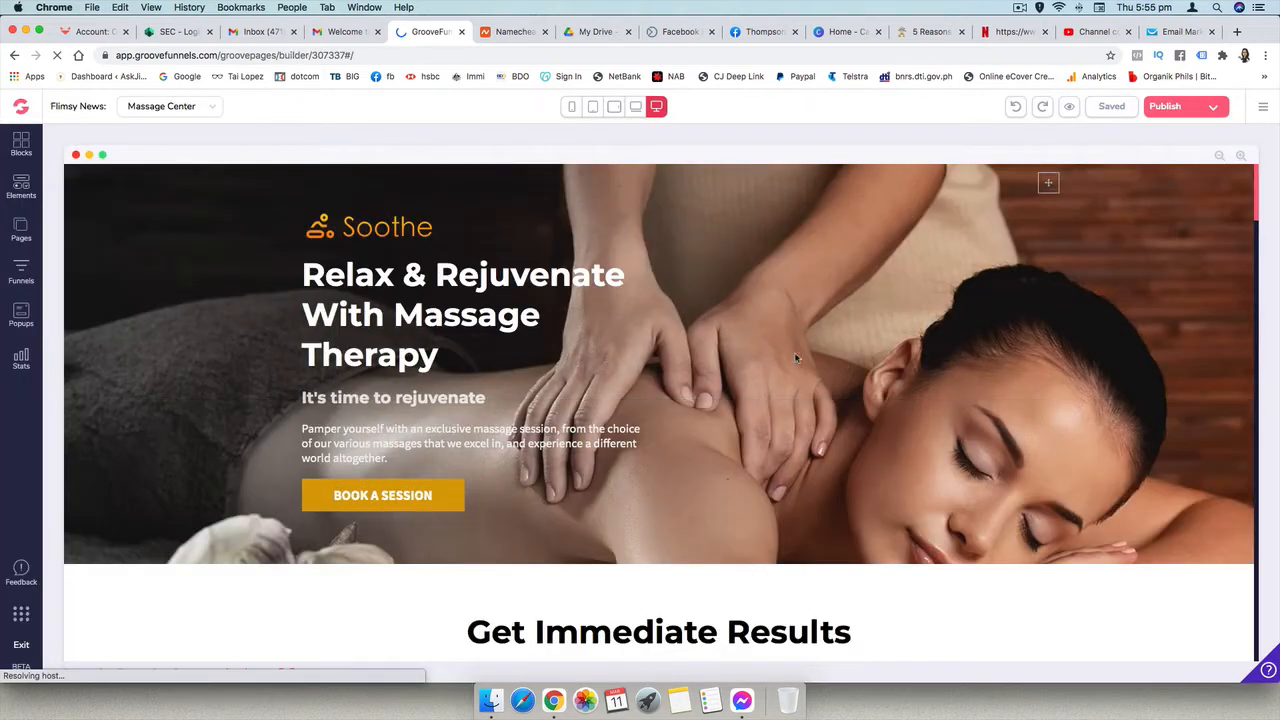
# - Replace the "Get Immediate Results" heading below the hero section with "FLIMSY NEWS"
pyautogui.scroll(-2, 740, 350)
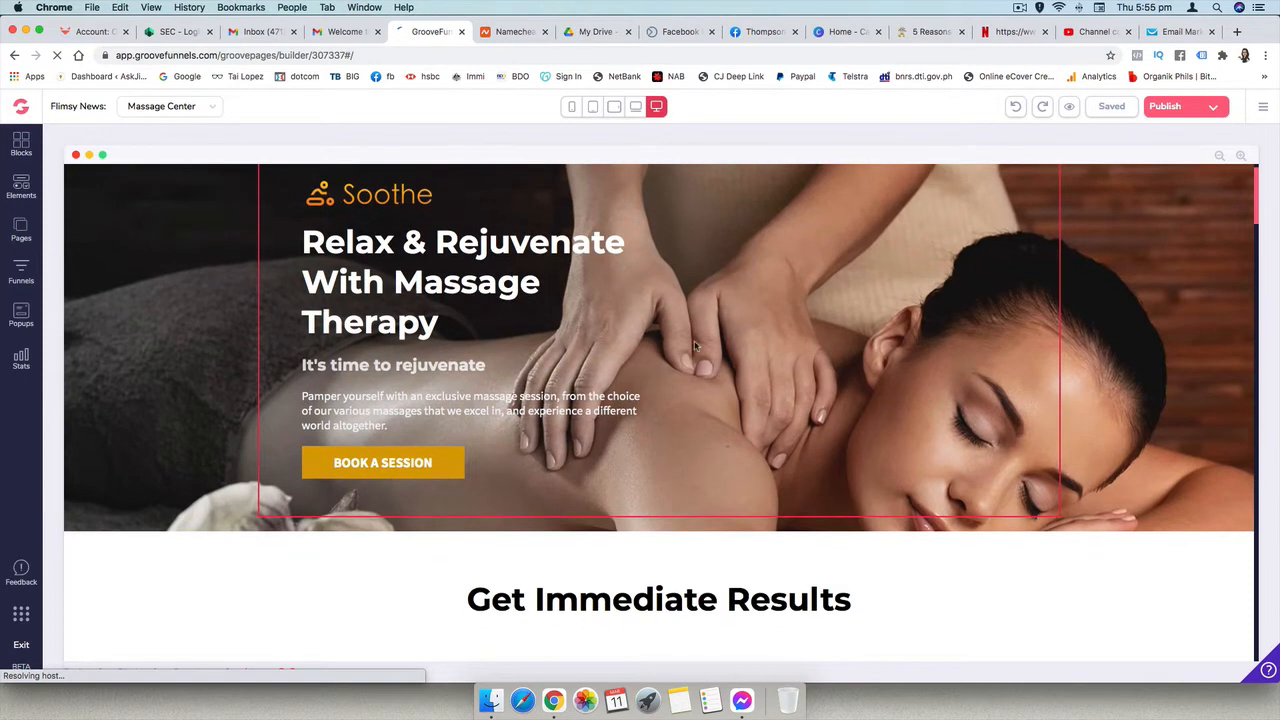
pyautogui.scroll(-3, 760, 456)
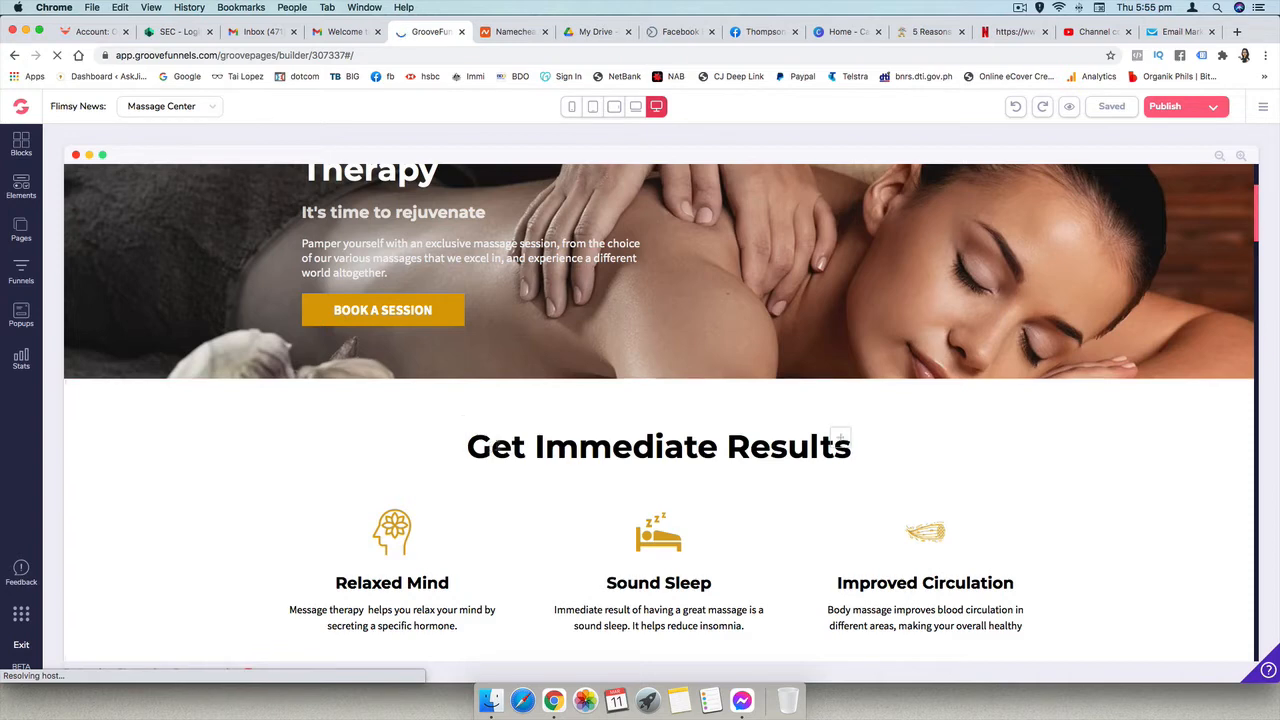
pyautogui.click(497, 445)
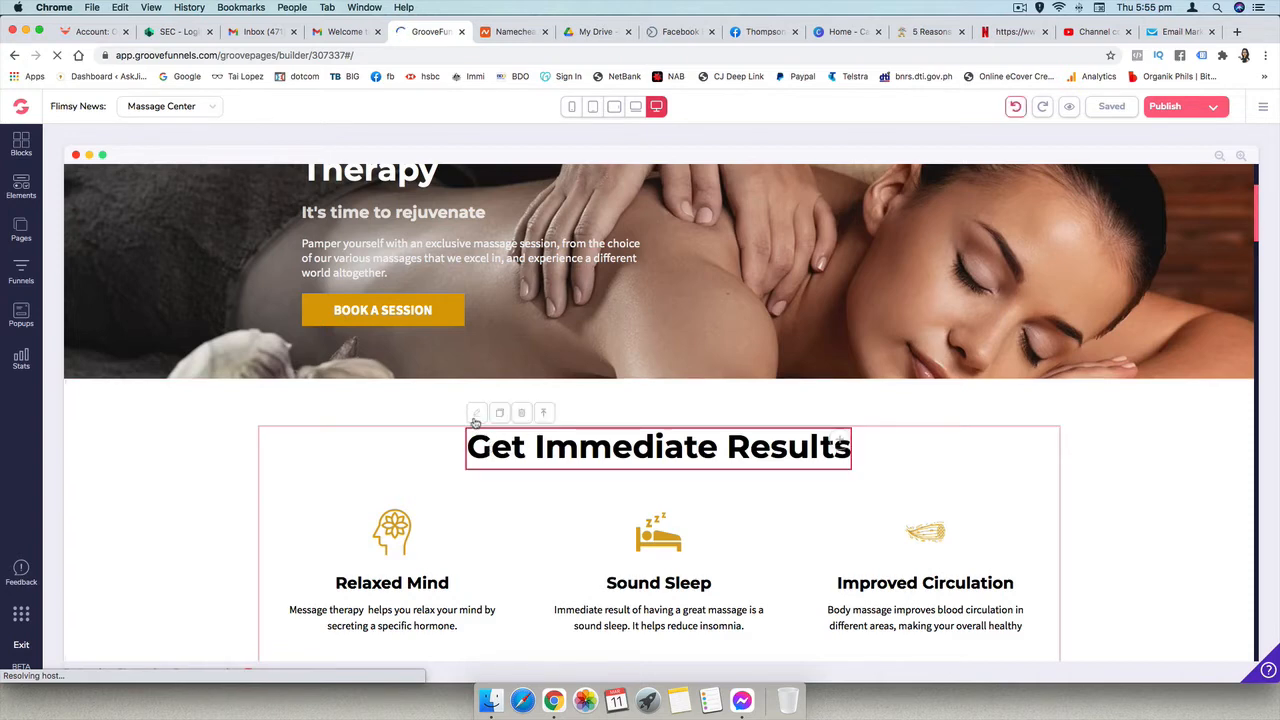
pyautogui.click(477, 413)
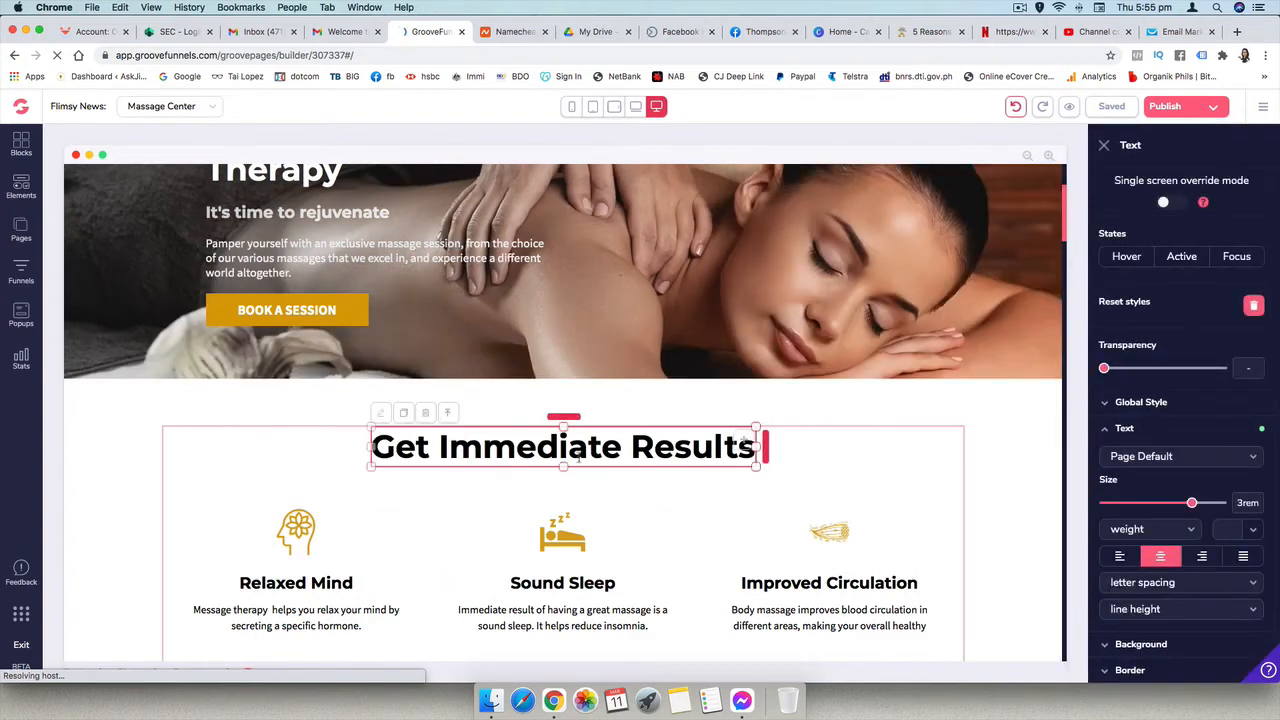
pyautogui.doubleClick(578, 452)
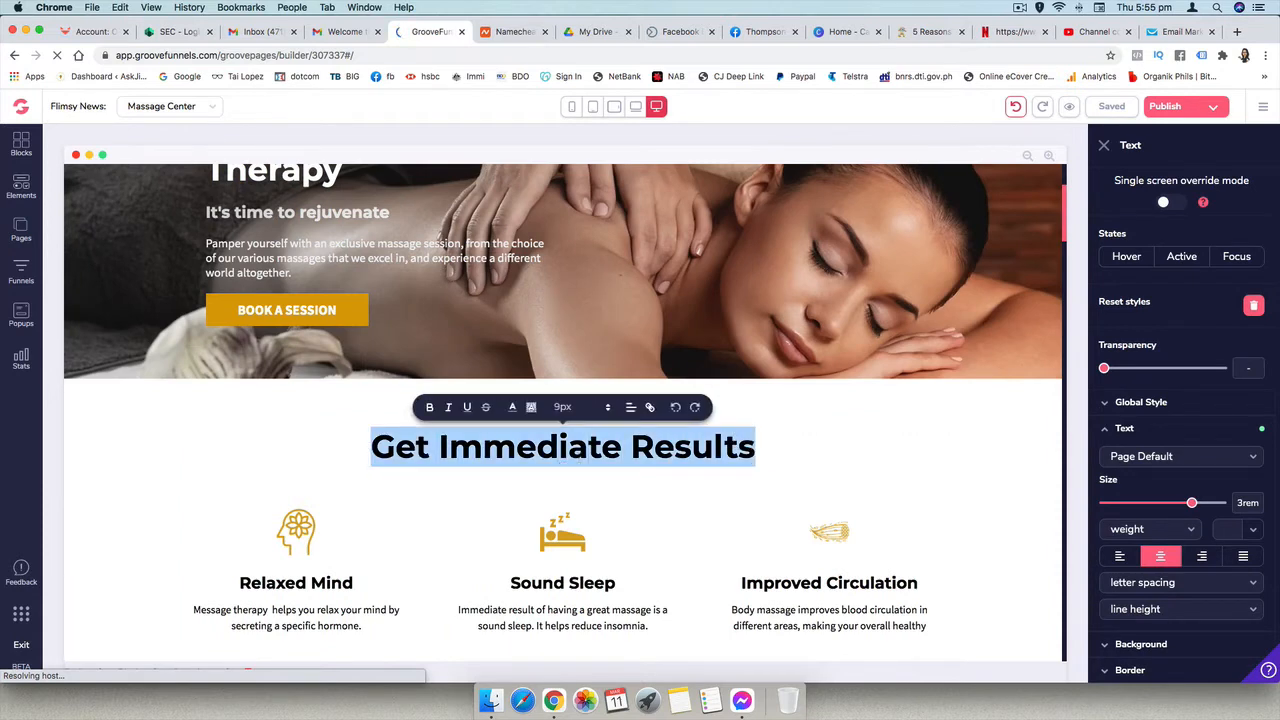
pyautogui.write('FLIMSY')
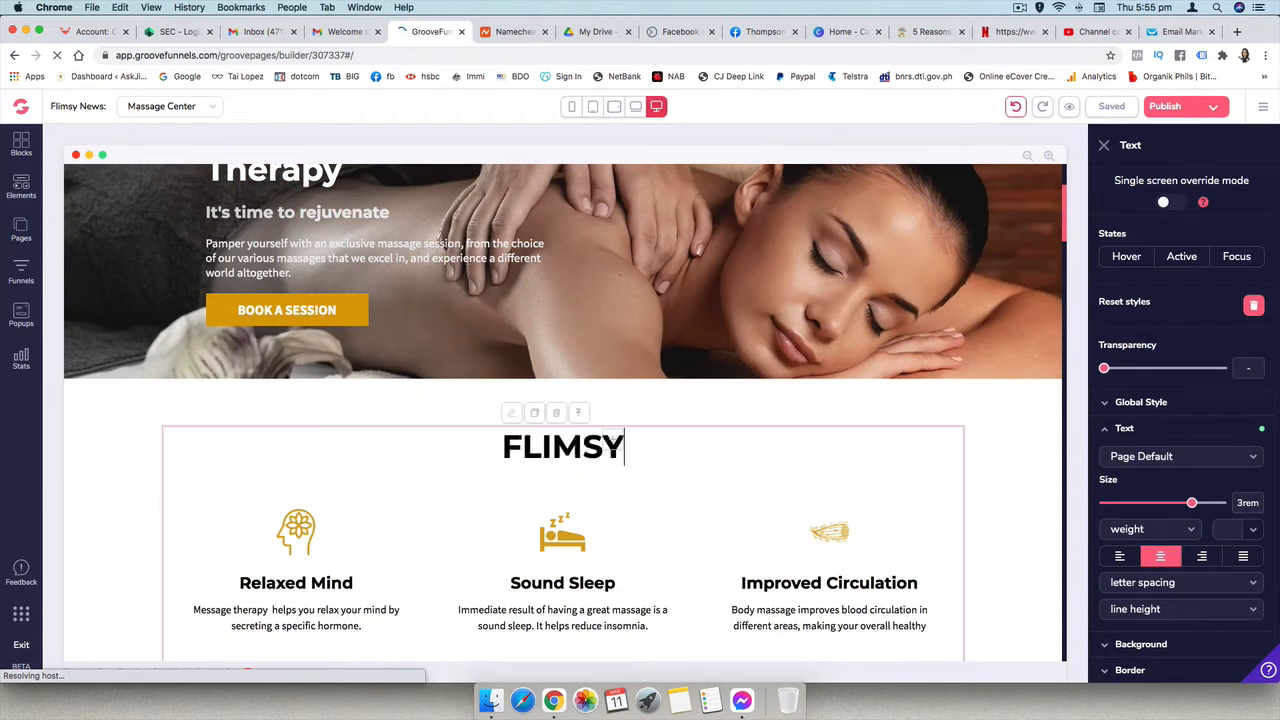
pyautogui.write(' NEWS')
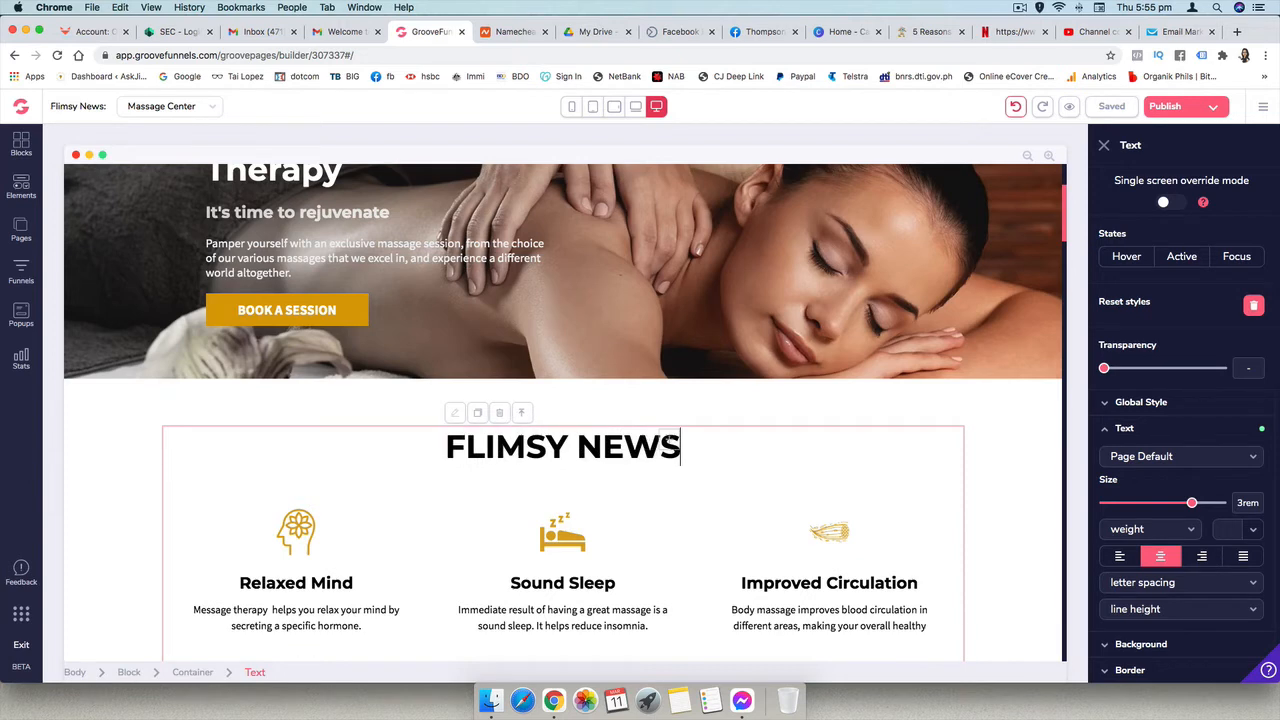
pyautogui.click(585, 418)
# - Select the Soothe logo in the hero section and open the image library to choose a replacement image
pyautogui.scroll(2, 596, 424)
pyautogui.scroll(1, 596, 424)
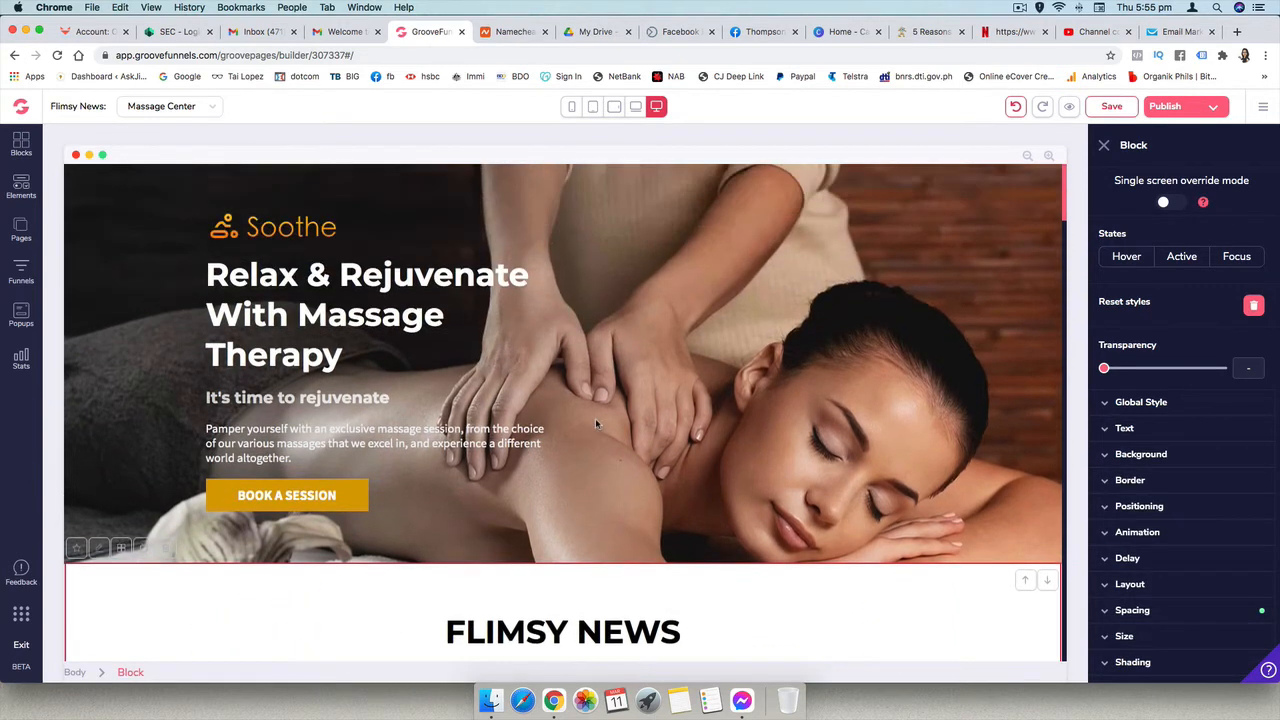
pyautogui.click(228, 228)
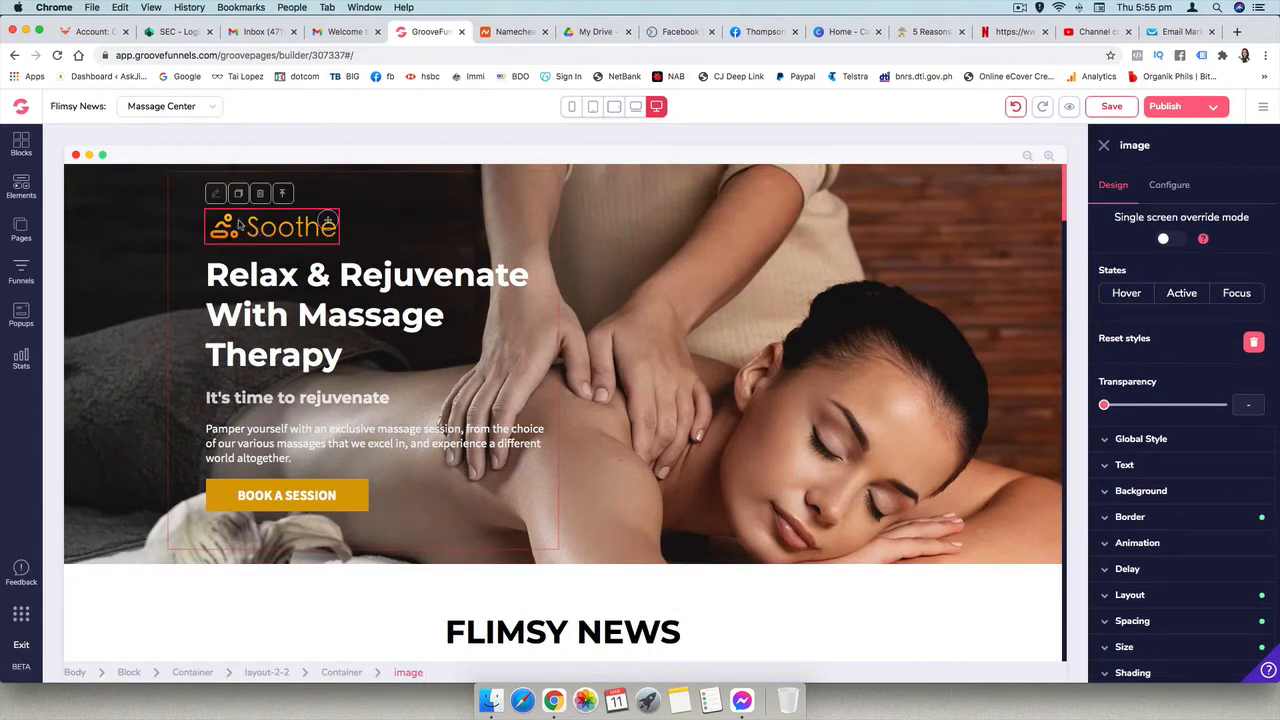
pyautogui.click(214, 195)
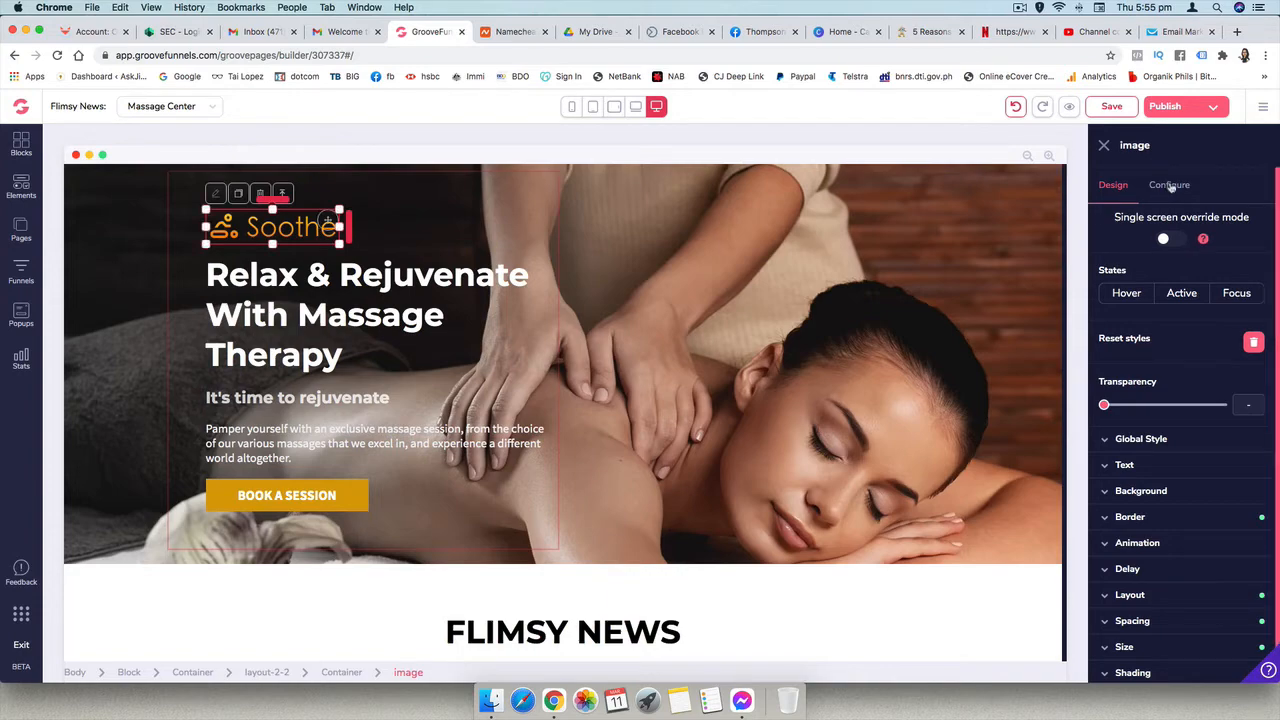
pyautogui.click(1160, 190)
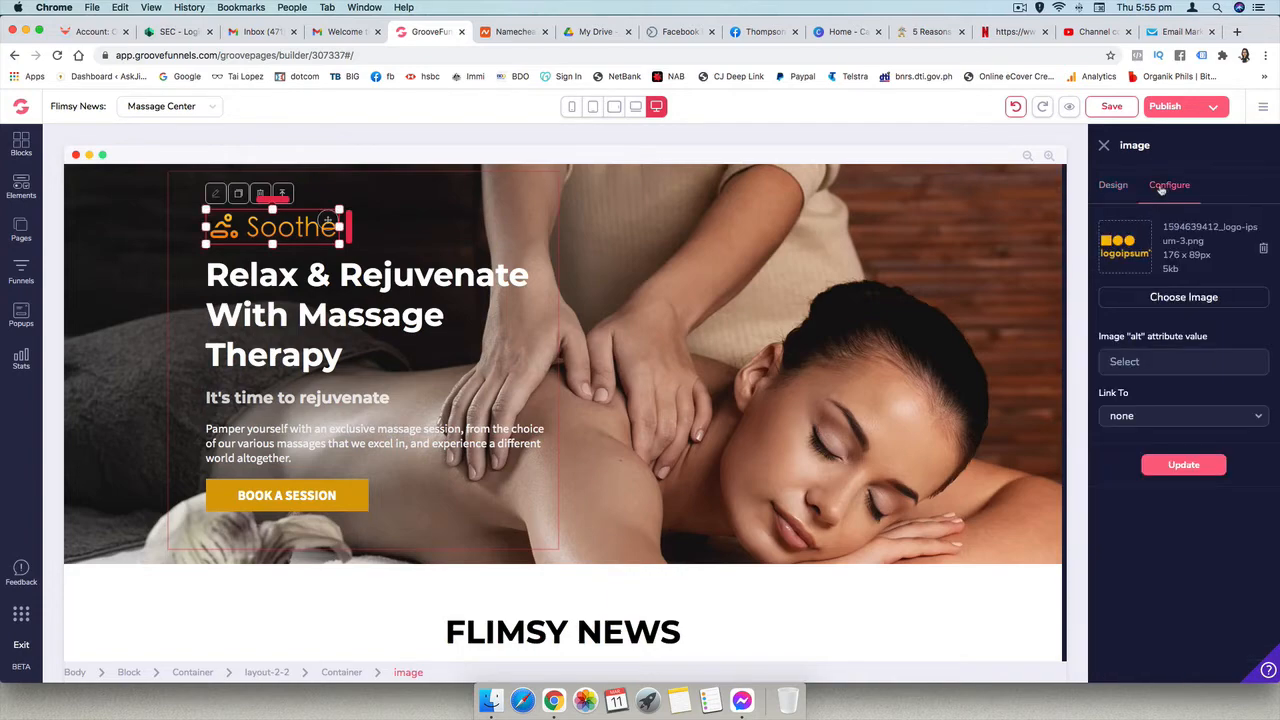
pyautogui.click(1168, 299)
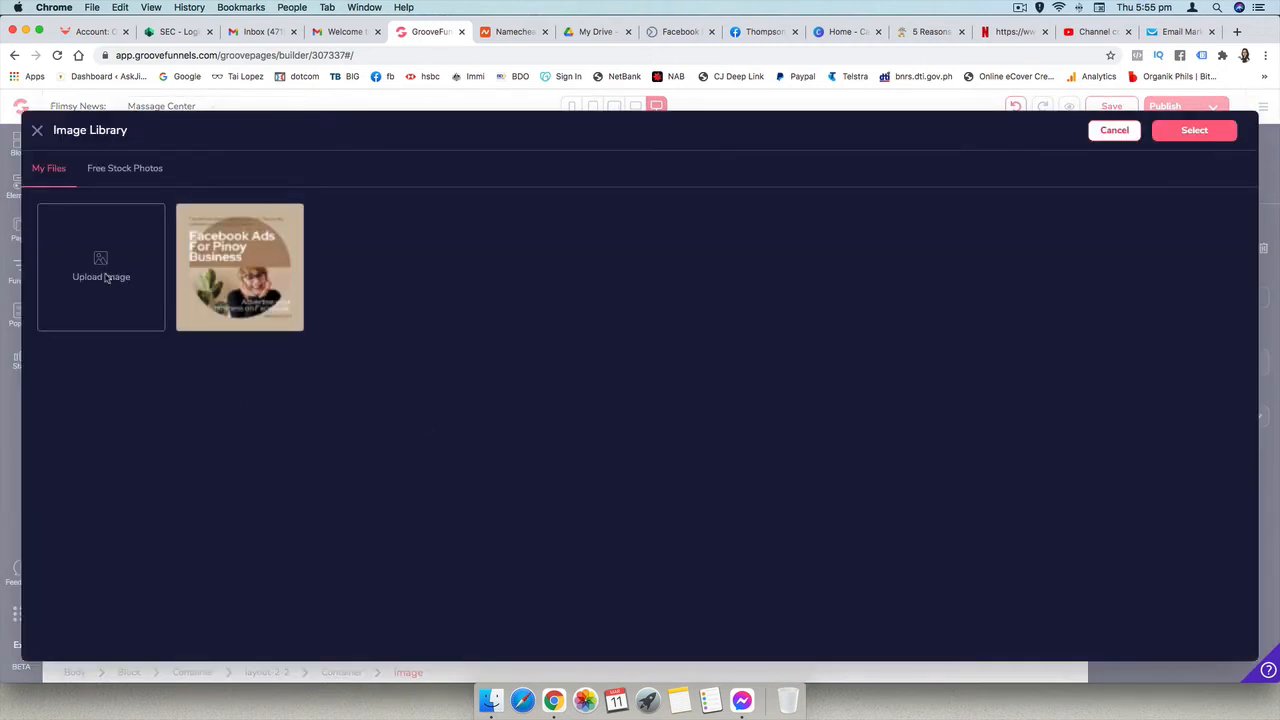
# - Upload F.L.I.M.S.Y.-cutout.png from the FLIMSY folder inside BUSINESSES on the Desktop to the image library
pyautogui.click(103, 277)
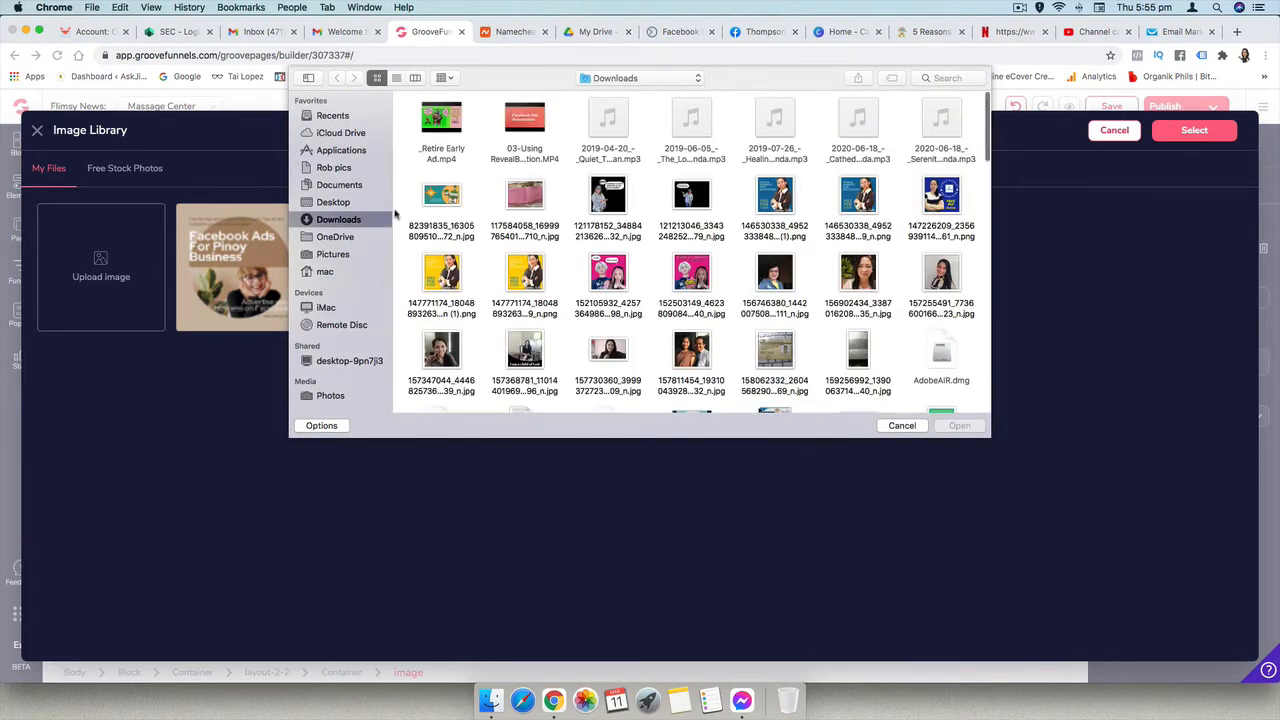
pyautogui.click(333, 202)
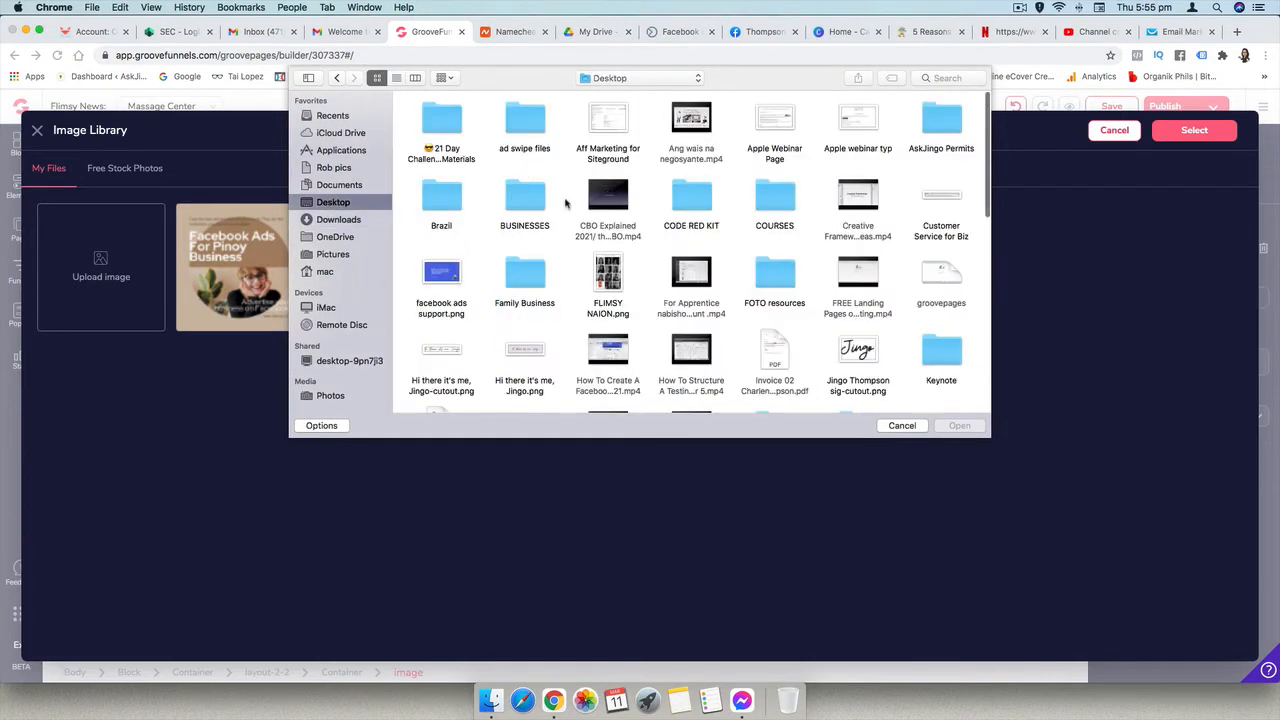
pyautogui.doubleClick(533, 207)
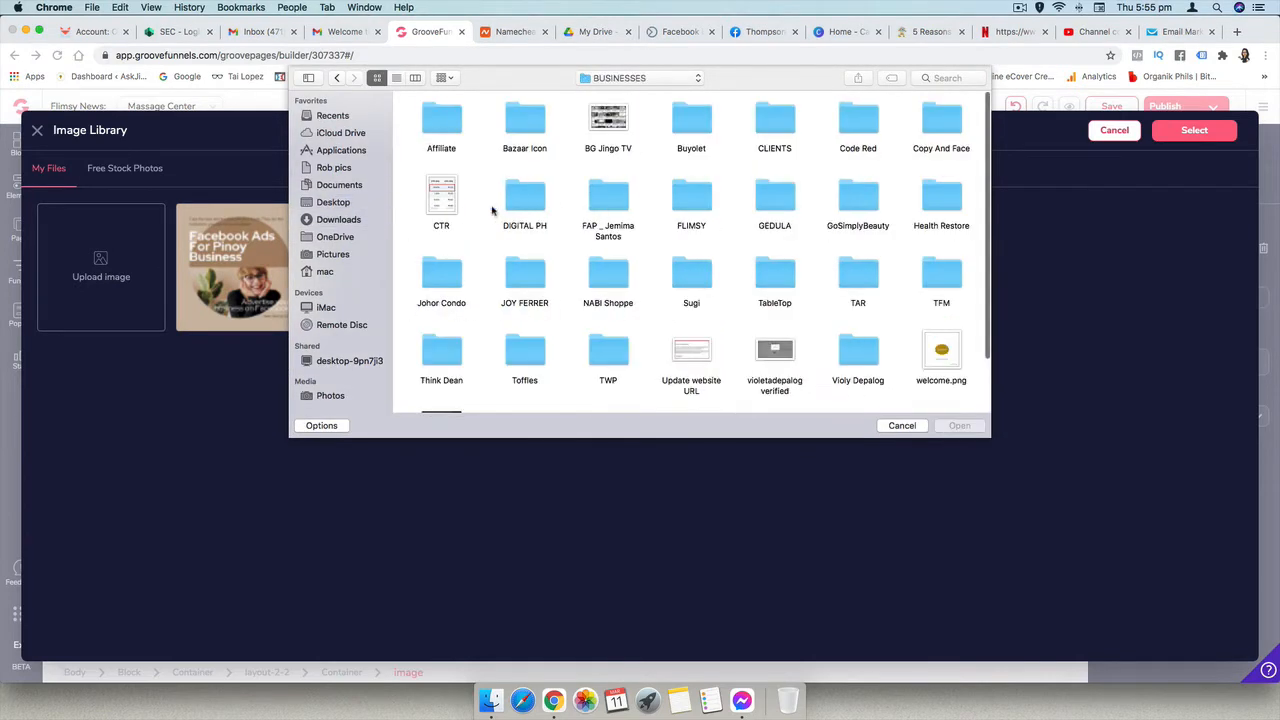
pyautogui.click(691, 203)
pyautogui.doubleClick(691, 203)
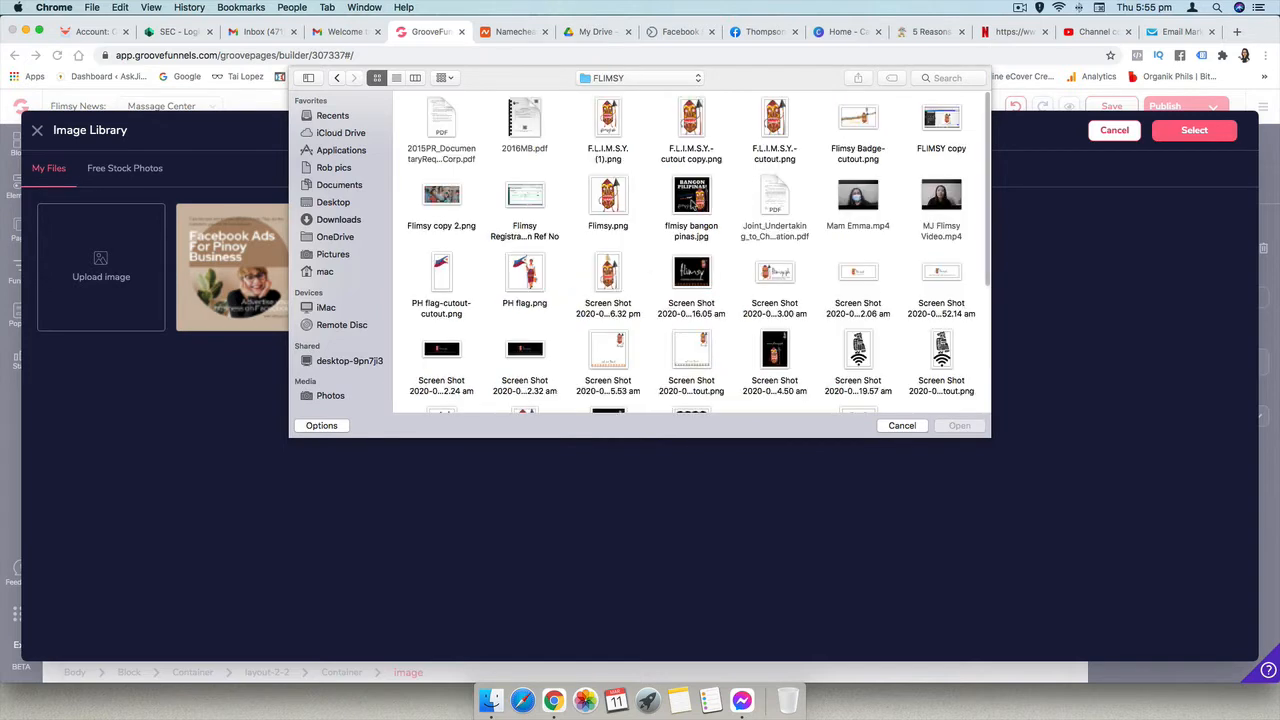
pyautogui.click(693, 122)
pyautogui.click(772, 118)
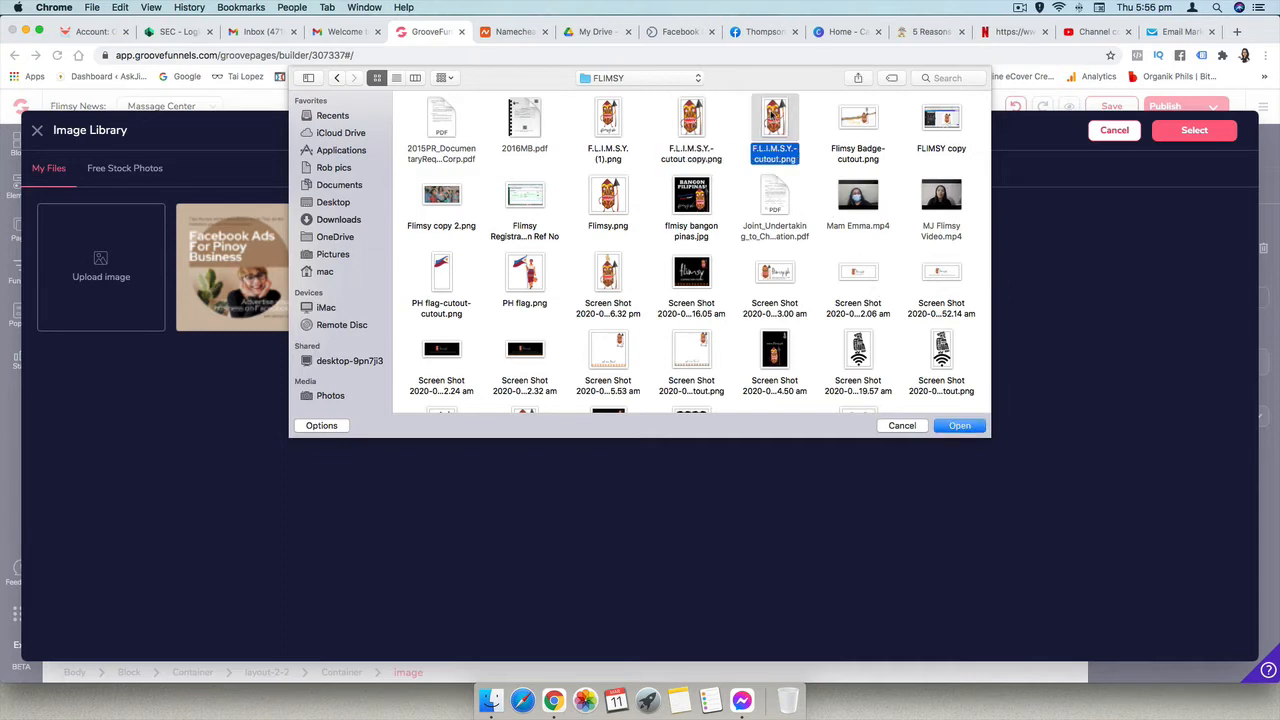
pyautogui.click(956, 427)
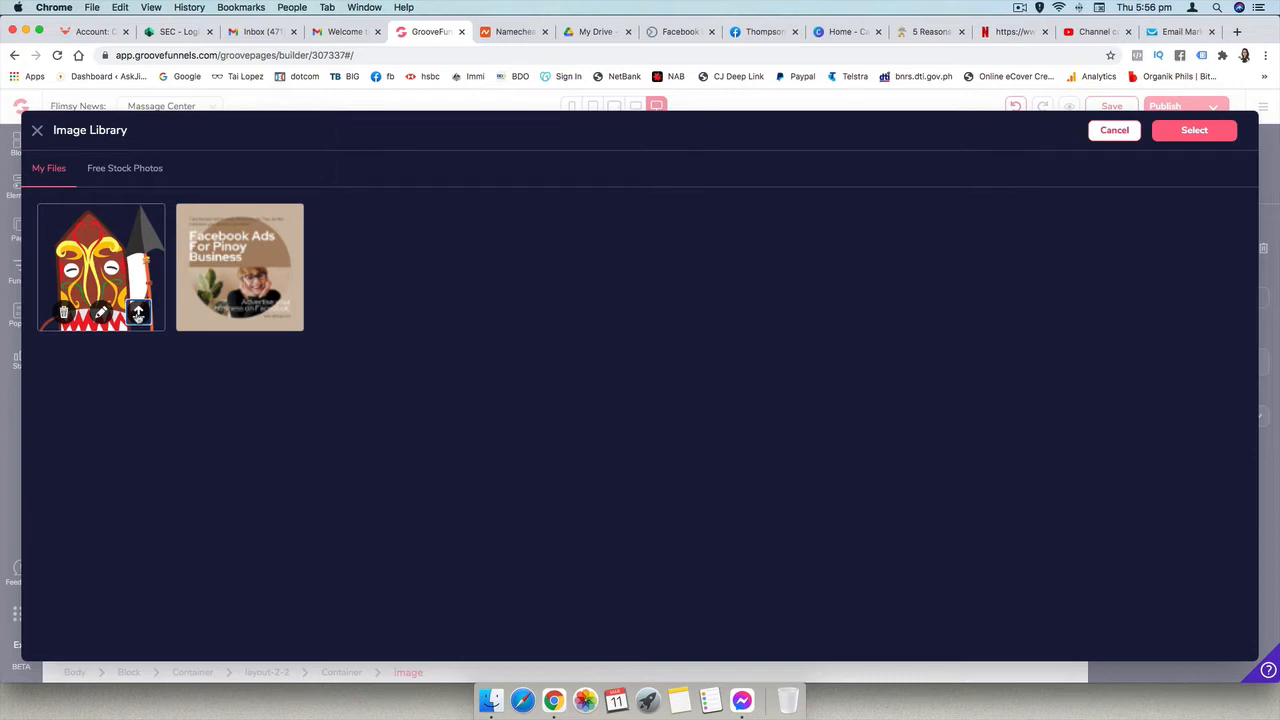
pyautogui.click(138, 314)
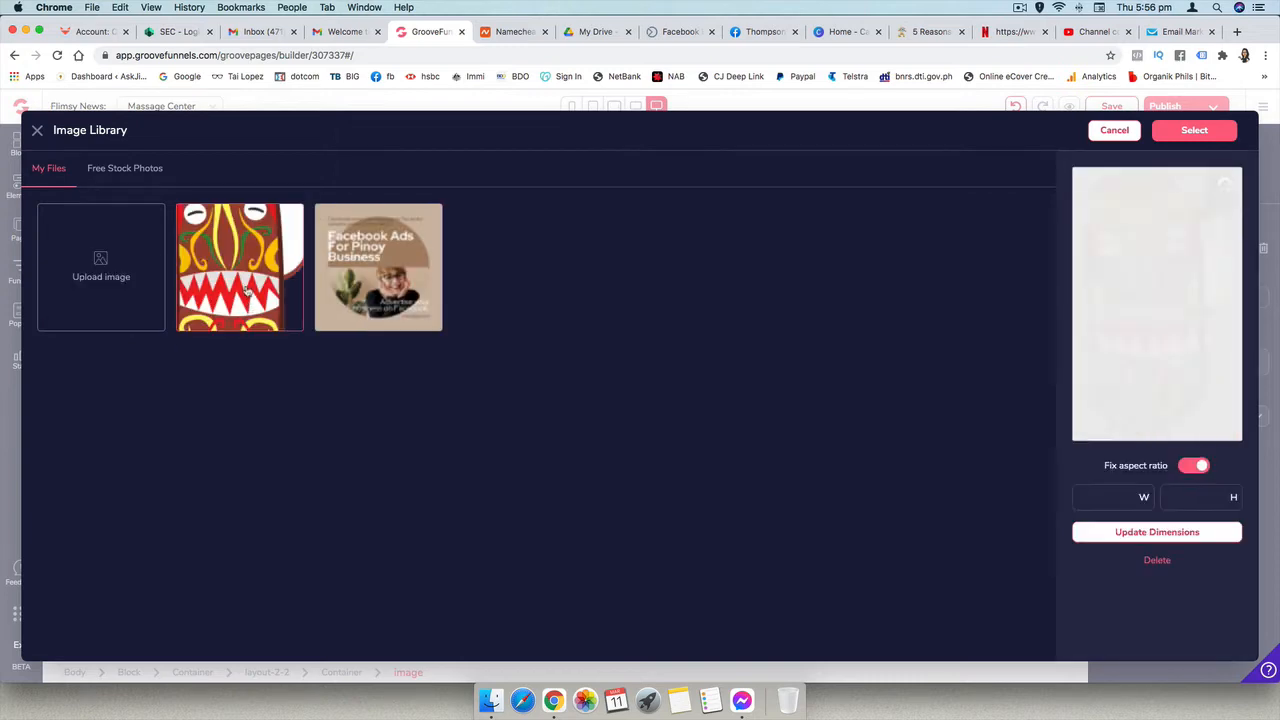
# - Resize the uploaded mascot image to a width of 100 with fixed aspect ratio and use it as the hero logo
pyautogui.click(247, 291)
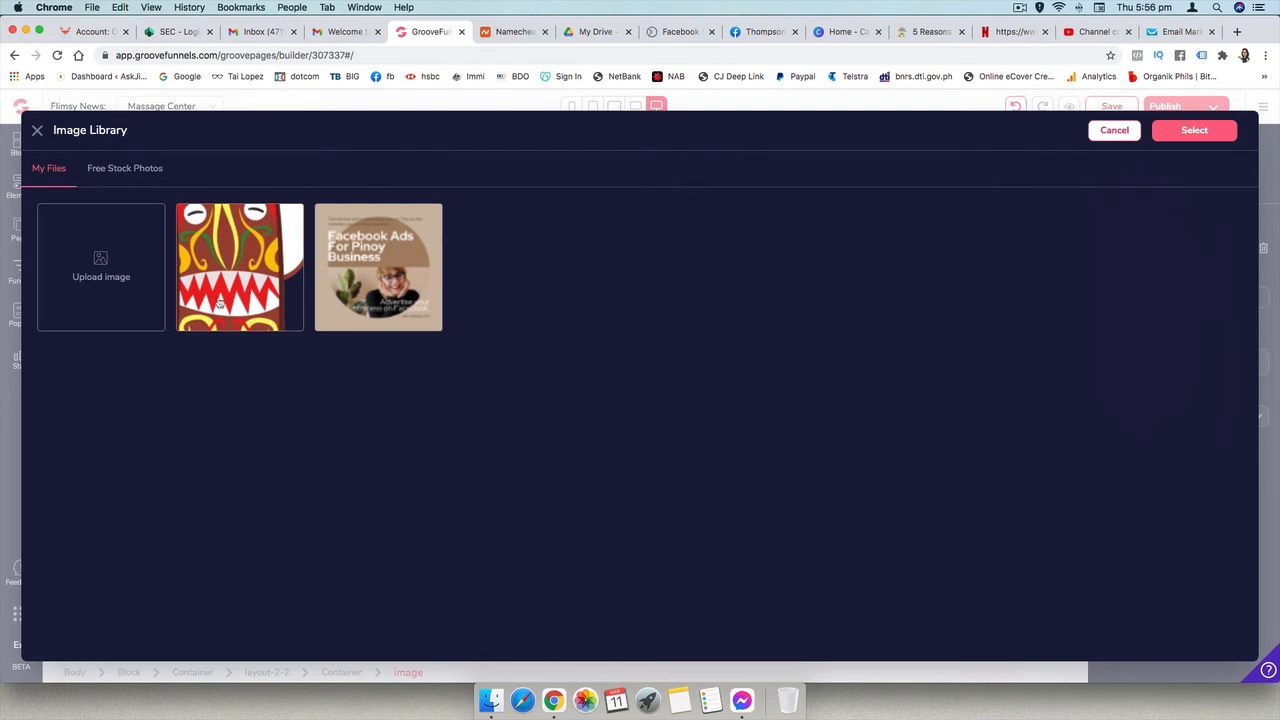
pyautogui.click(252, 301)
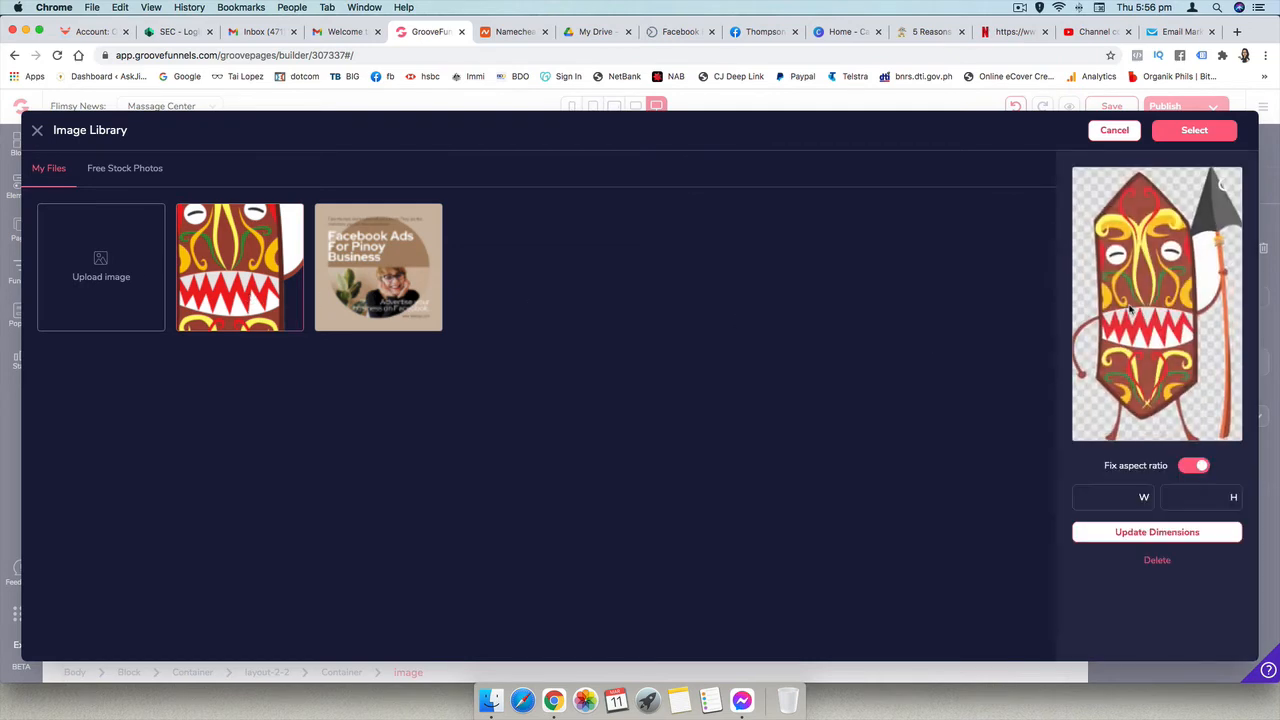
pyautogui.doubleClick(1096, 497)
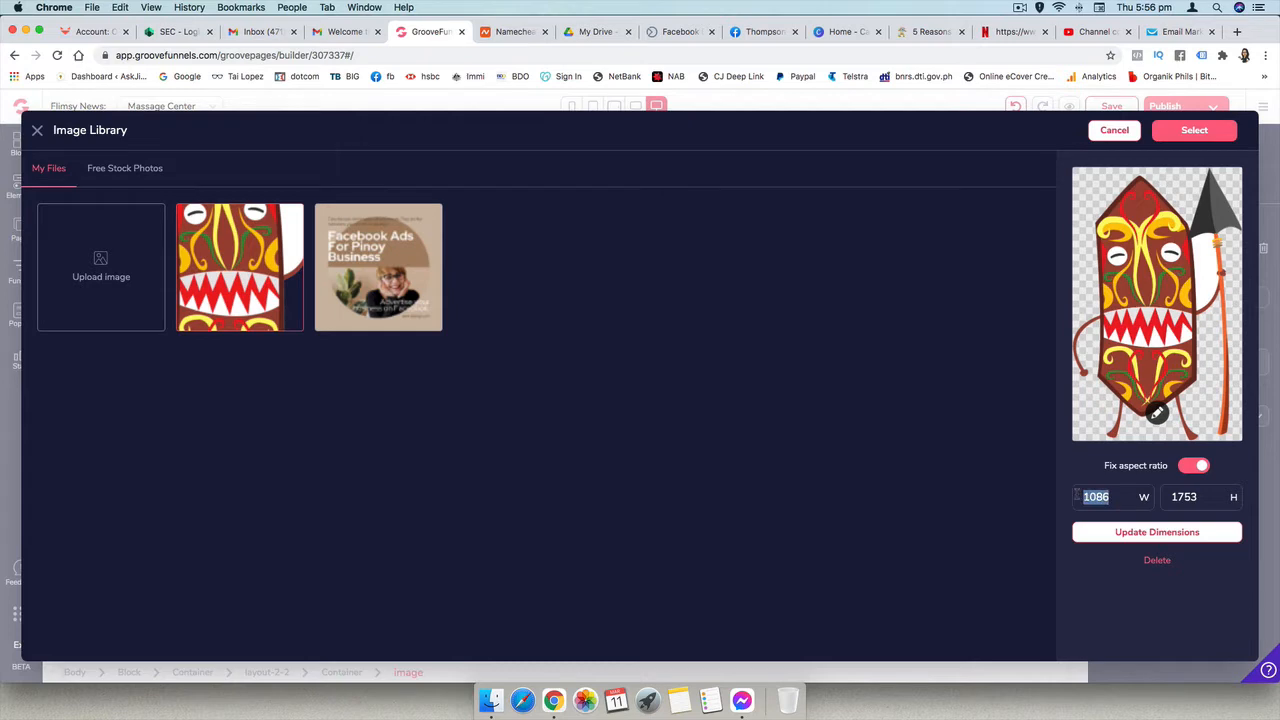
pyautogui.write('100')
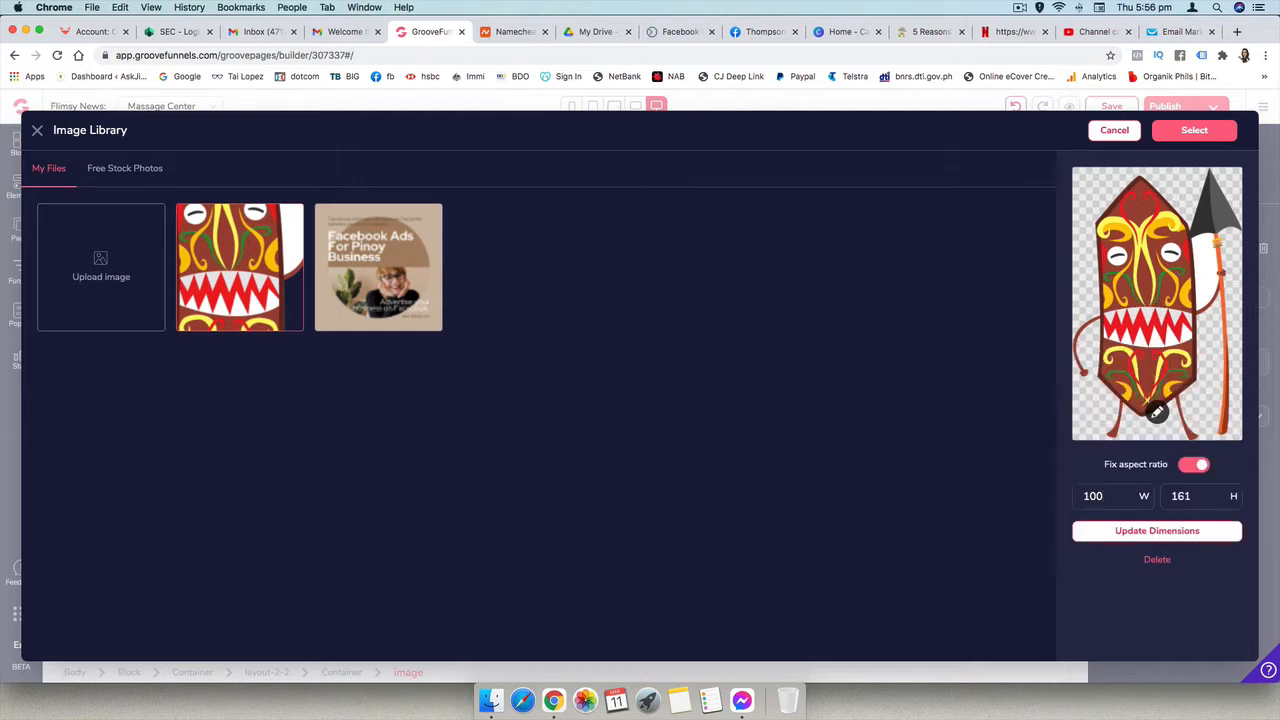
pyautogui.click(1155, 538)
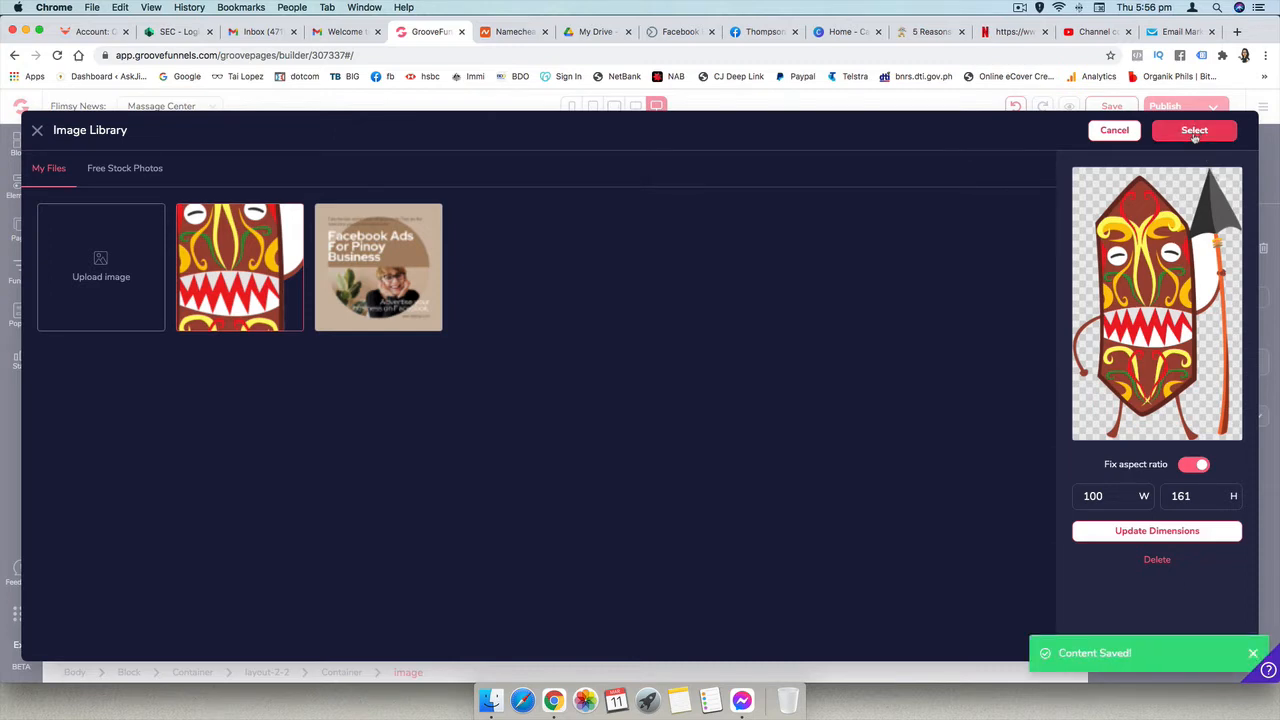
pyautogui.click(1195, 133)
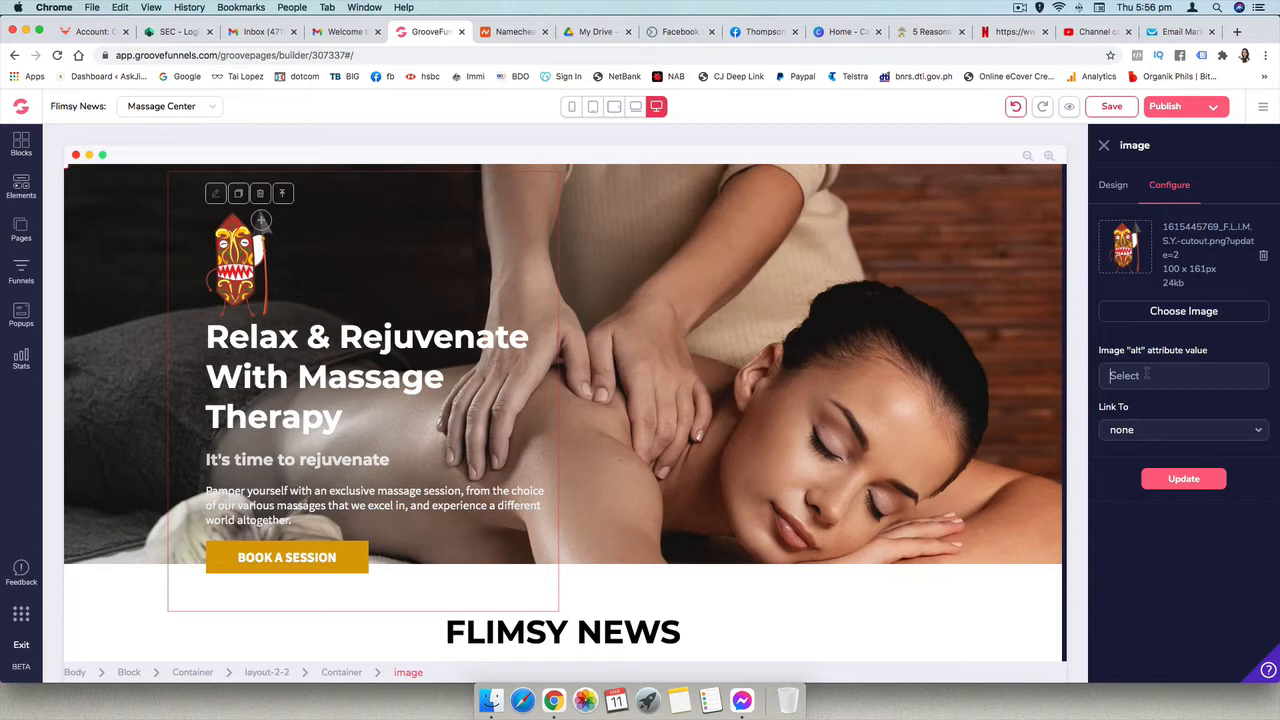
# - Set the hero logo's alt text to "flimsy logo" and apply the image update
pyautogui.write('l')
pyautogui.press('BackSpace')
pyautogui.write('flimsy logo')
pyautogui.click(1174, 480)
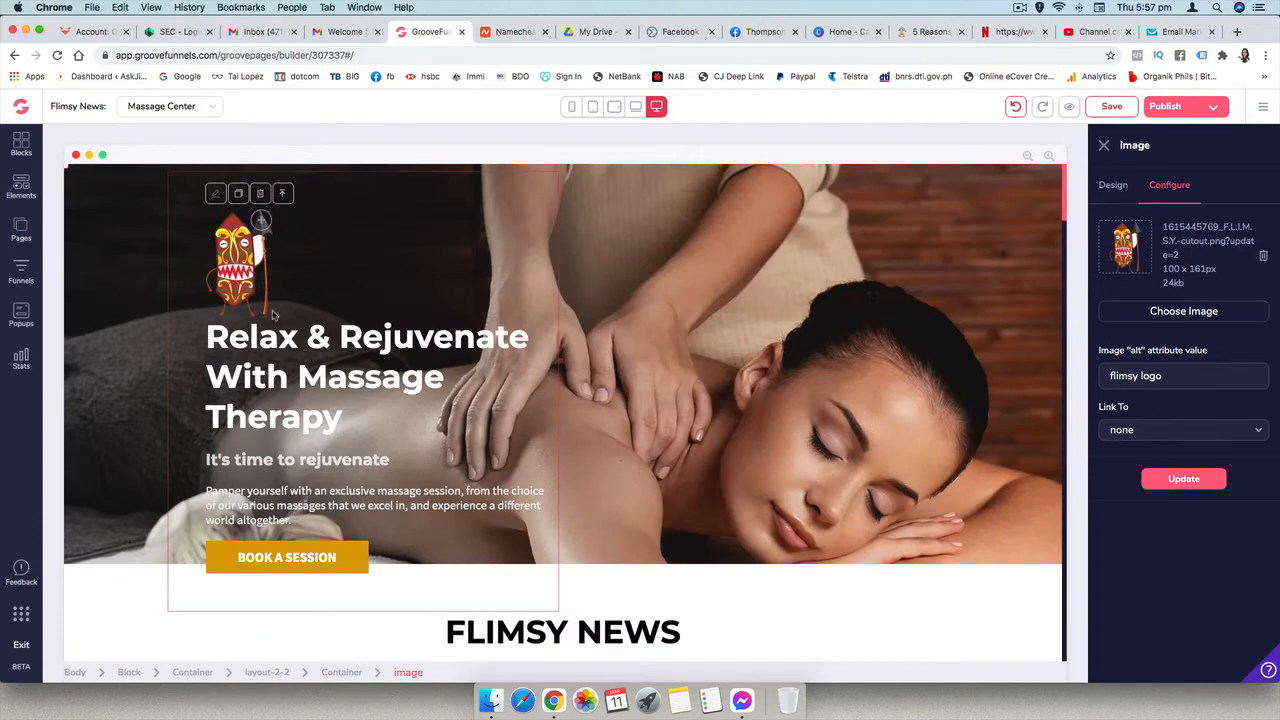
pyautogui.tripleClick(297, 360)
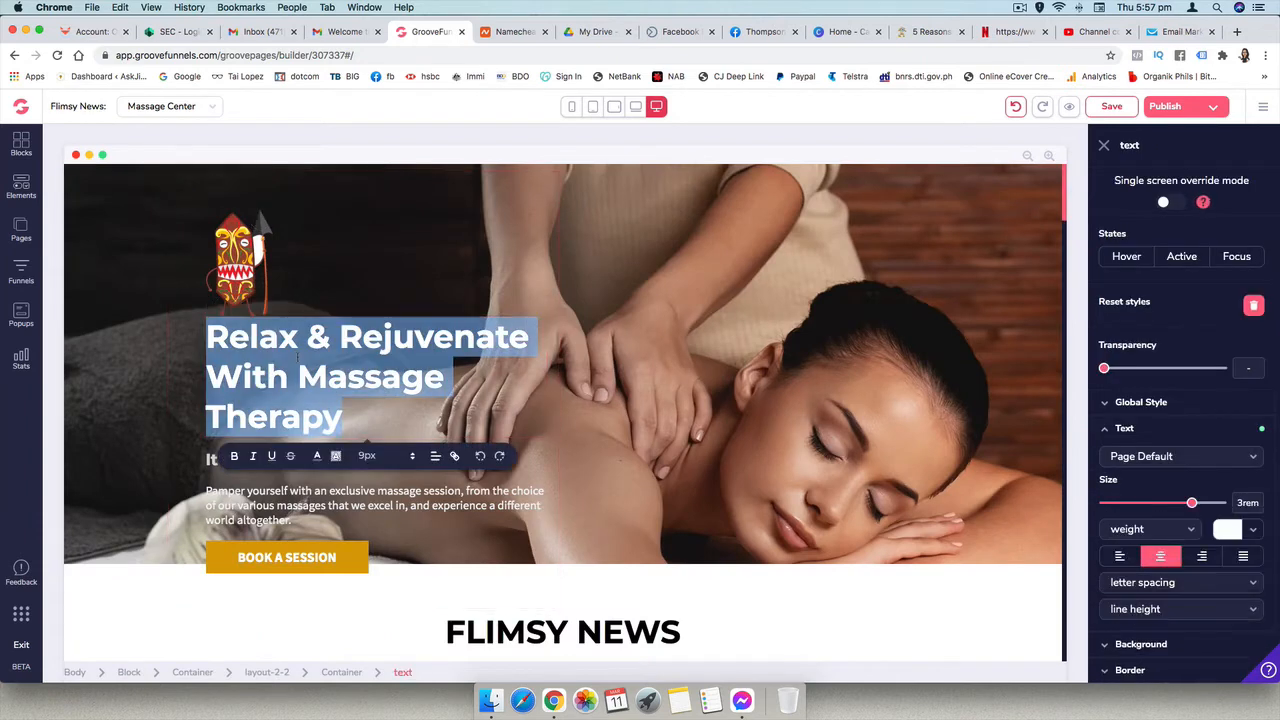
pyautogui.click(132, 428)
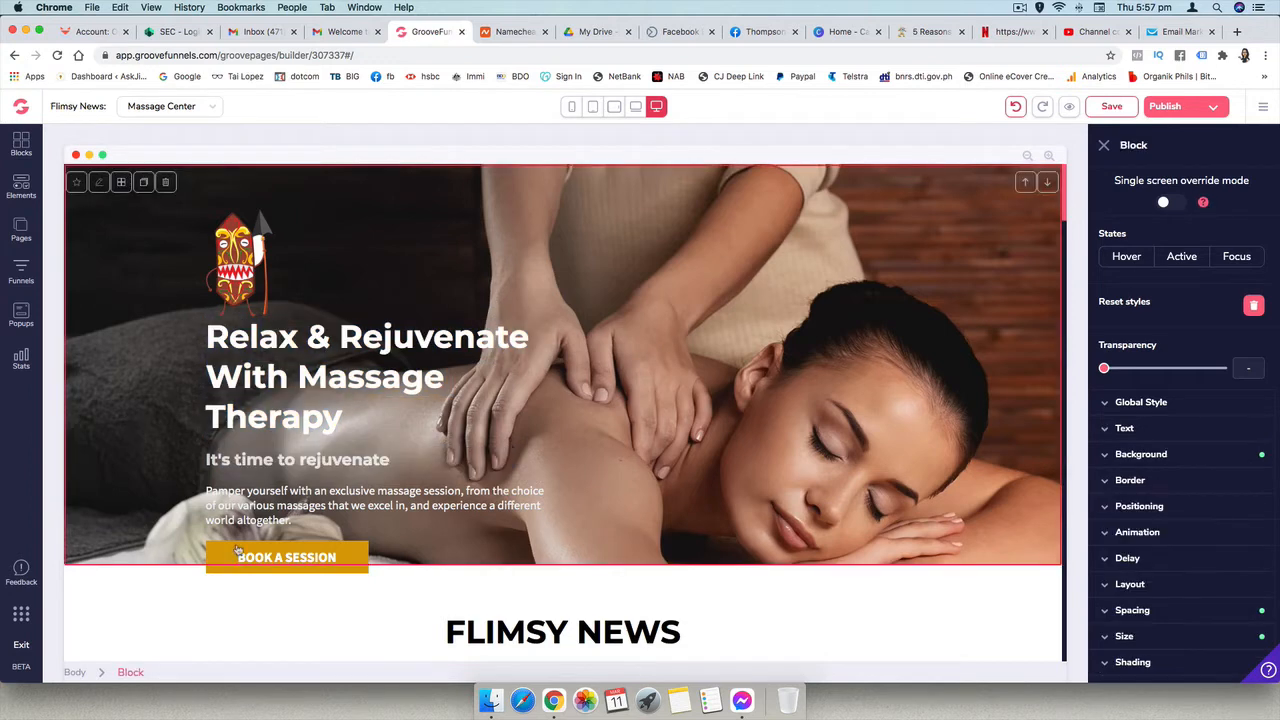
pyautogui.click(244, 612)
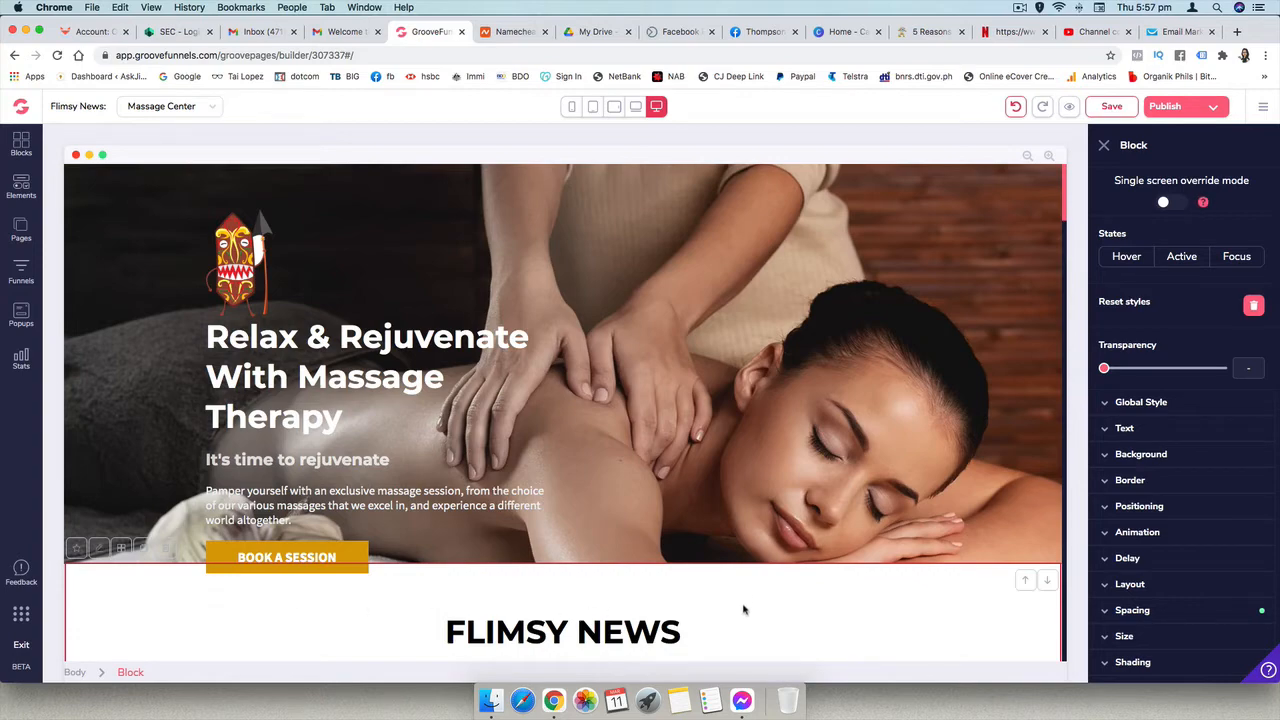
pyautogui.scroll(-10, 774, 461)
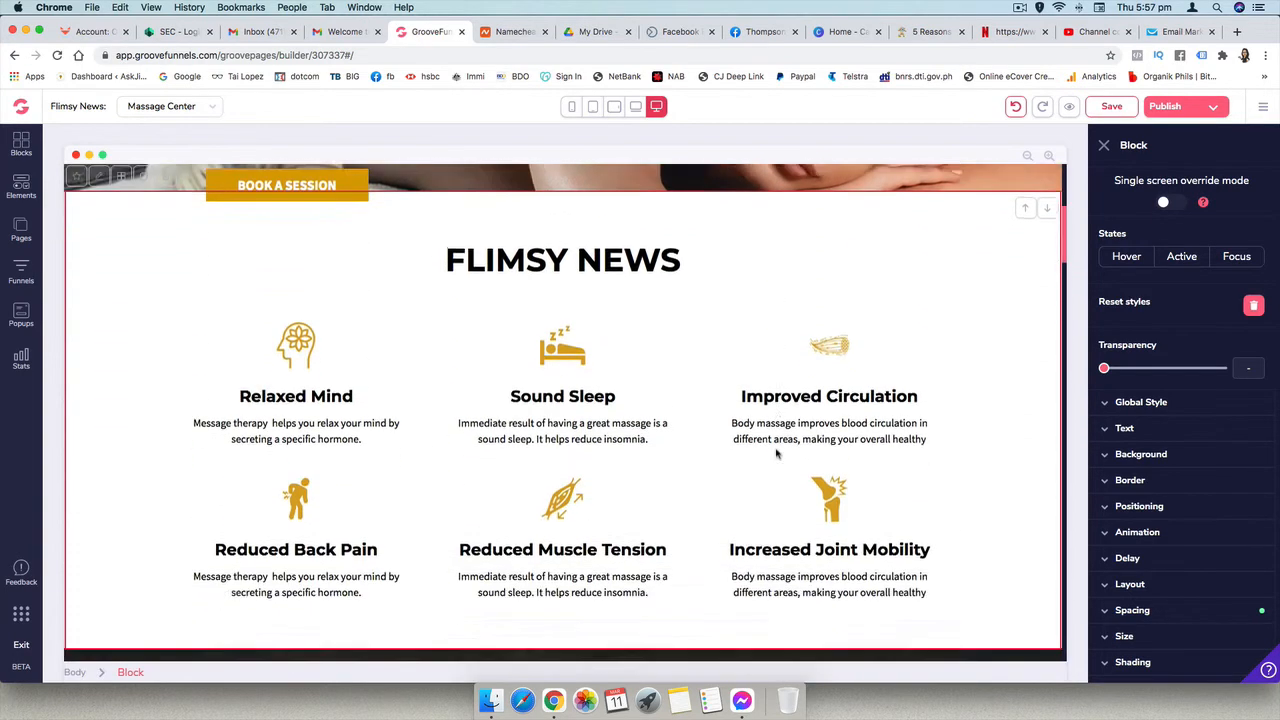
pyautogui.scroll(10, 776, 453)
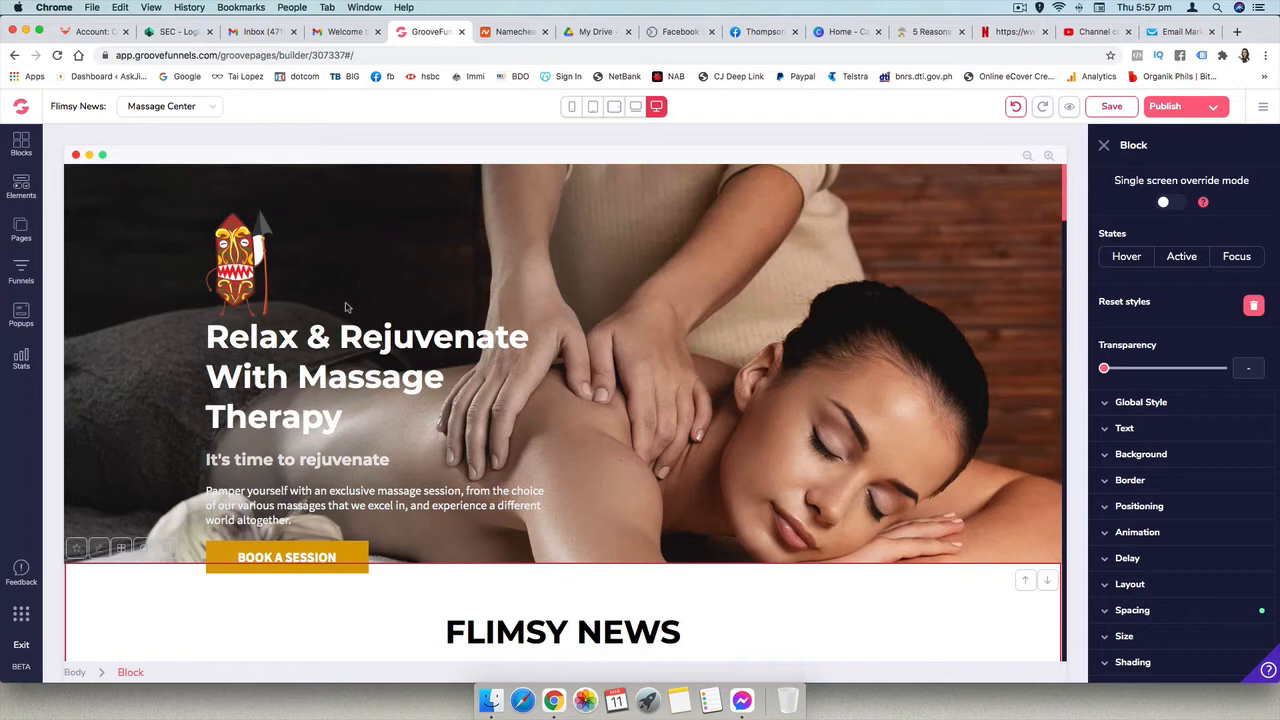
# - Switch to Namecheap and examine the domain options and yearly prices in the flimsy.news search results
pyautogui.click(515, 32)
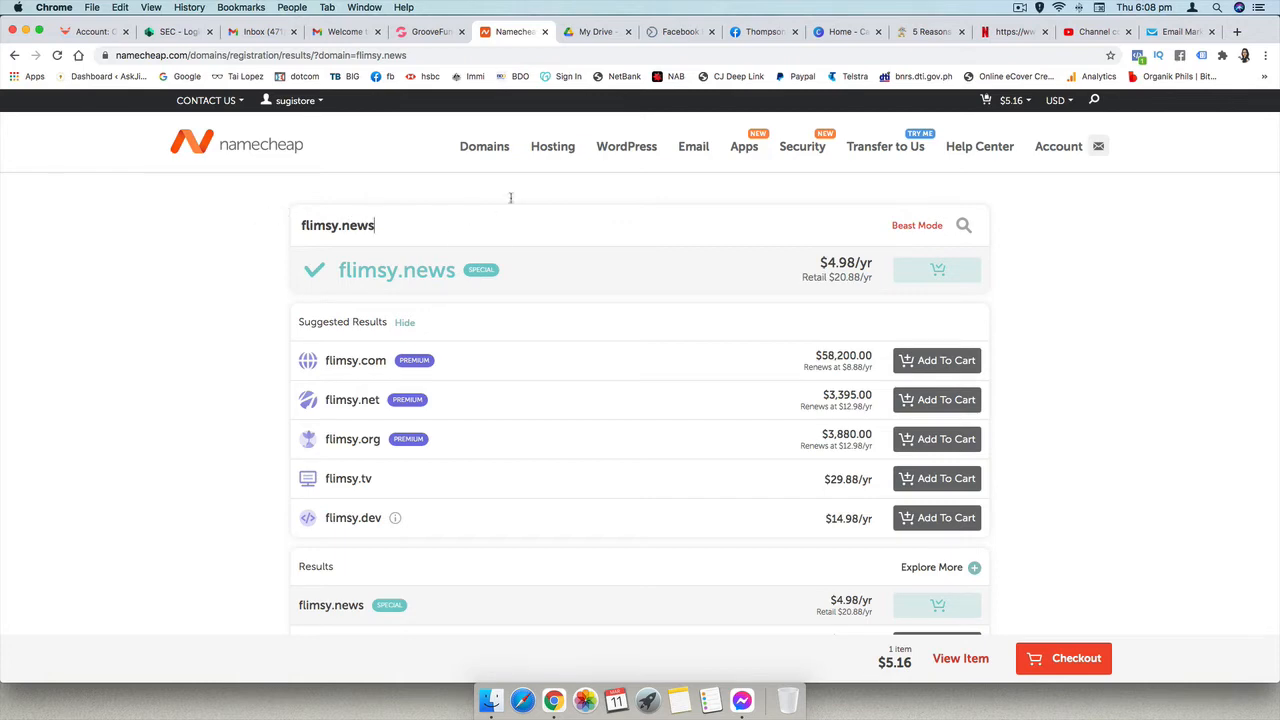
pyautogui.moveTo(472, 145)
pyautogui.scroll(-2, 541, 369)
pyautogui.scroll(-3, 541, 369)
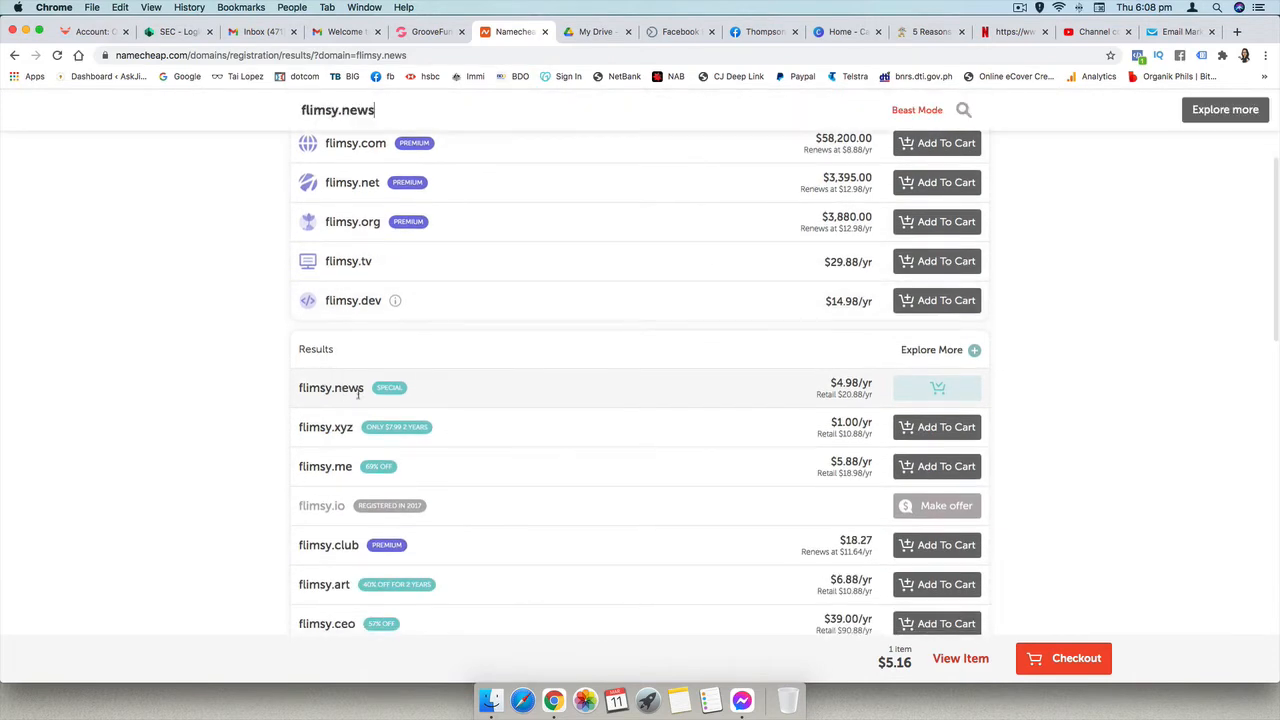
pyautogui.scroll(3, 483, 413)
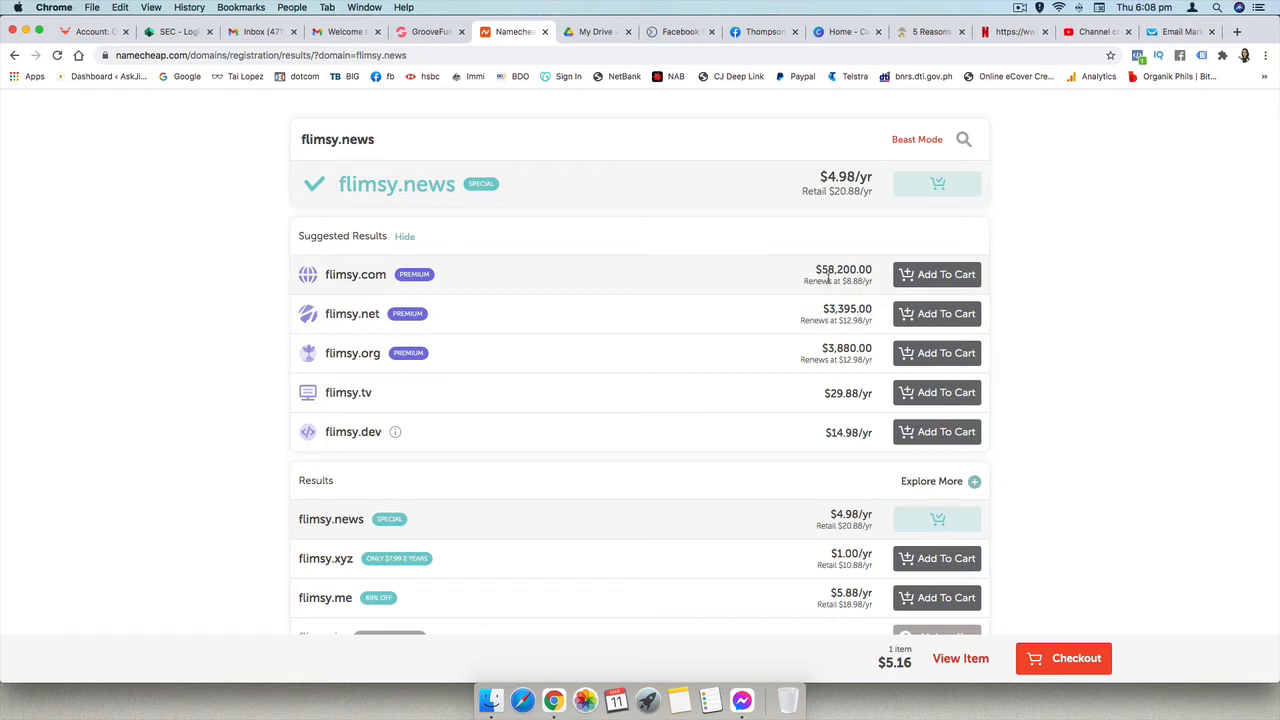
pyautogui.scroll(-1, 709, 391)
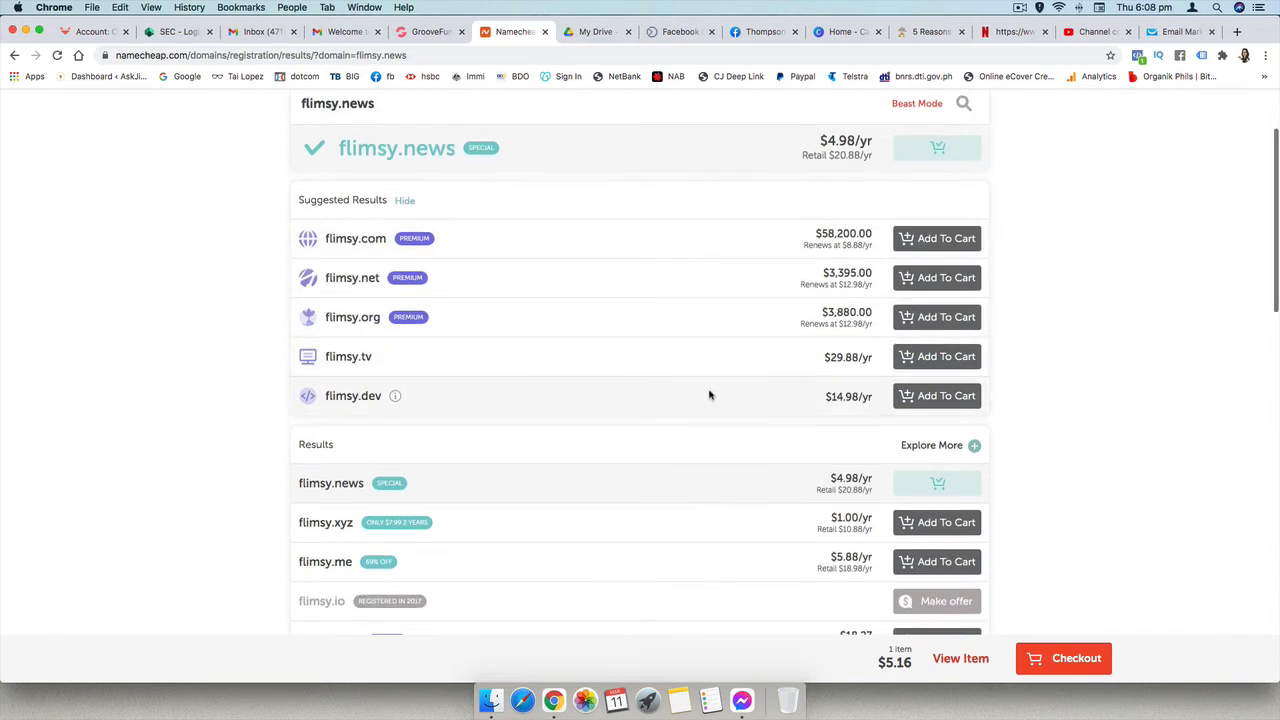
pyautogui.scroll(3, 709, 395)
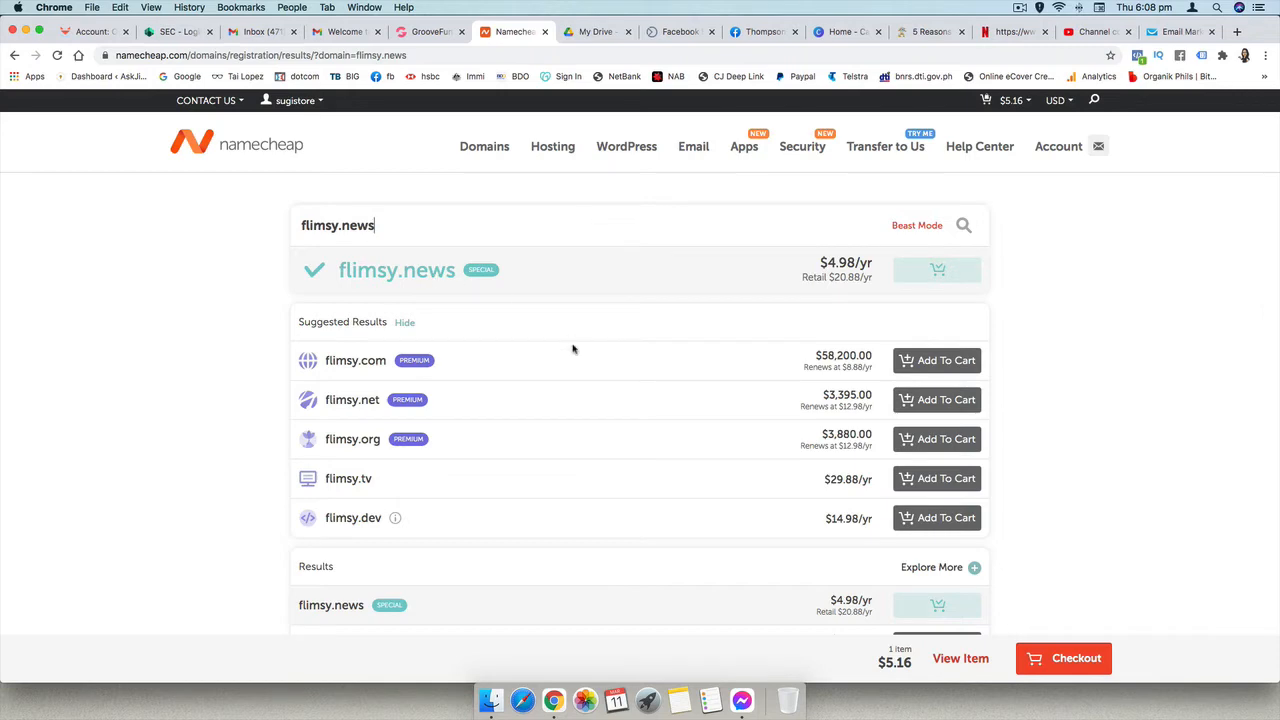
pyautogui.scroll(-8, 574, 400)
pyautogui.scroll(-5, 575, 403)
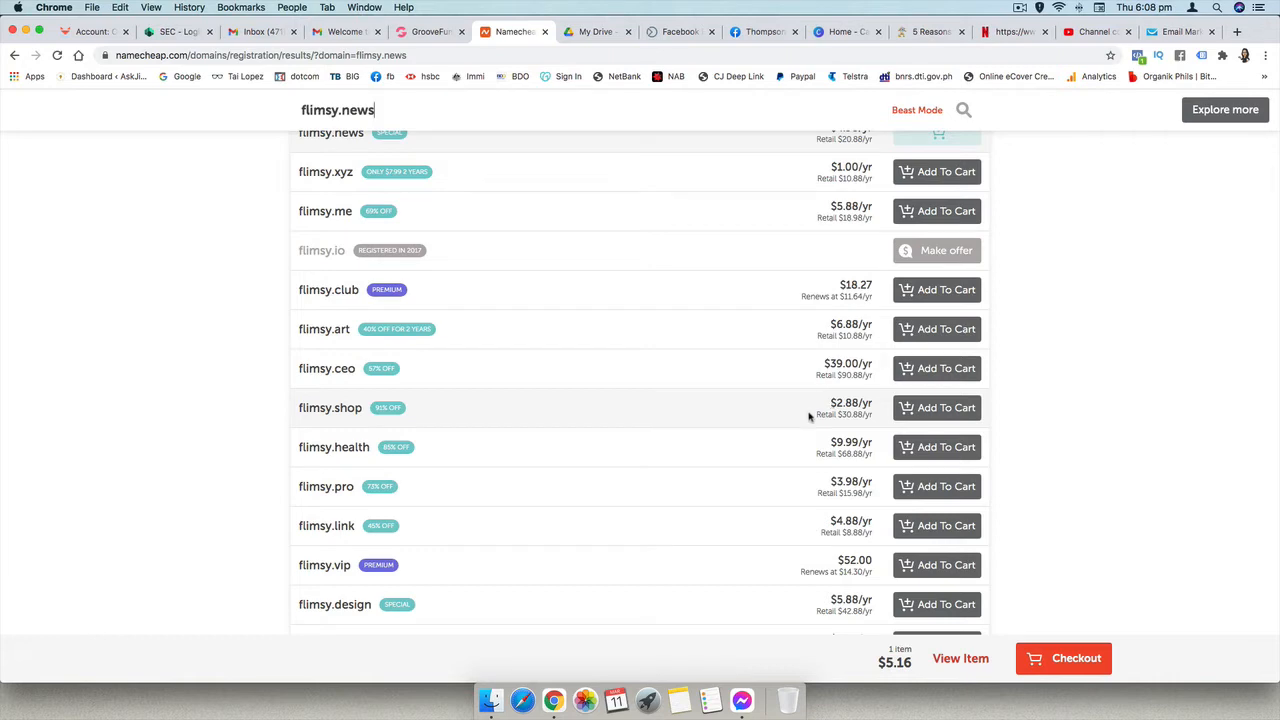
pyautogui.scroll(8, 810, 417)
pyautogui.scroll(3, 810, 417)
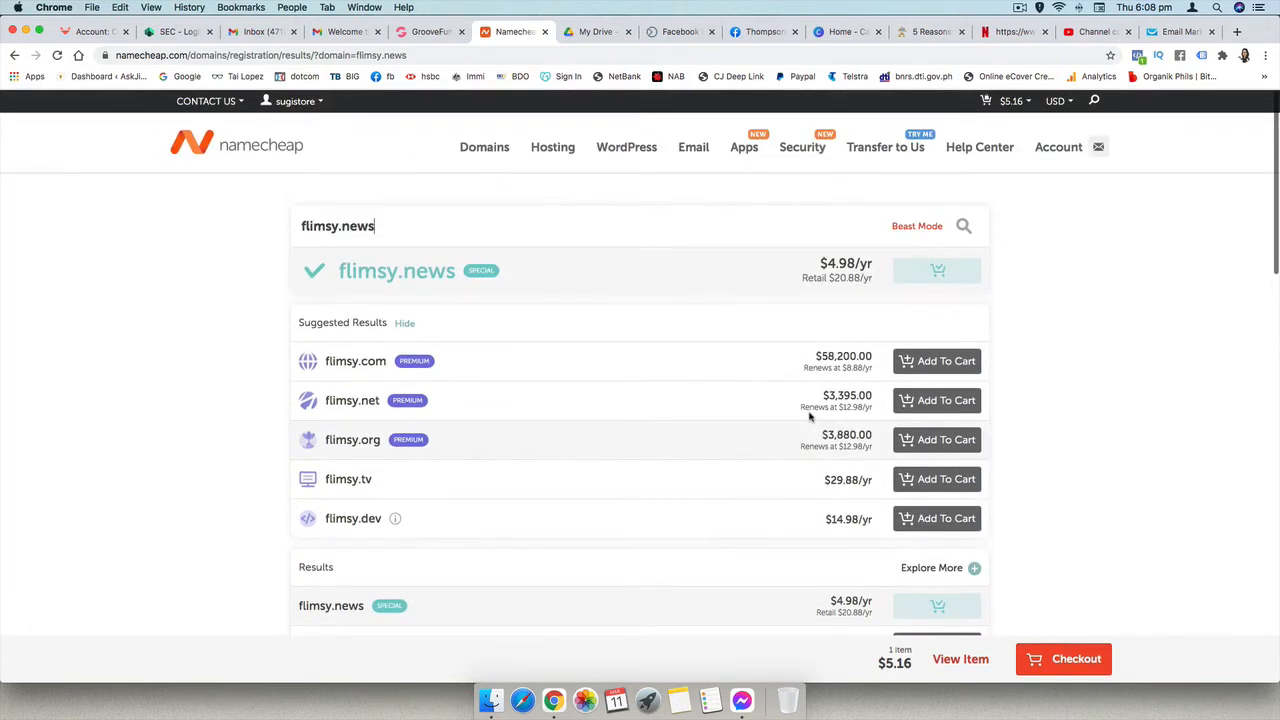
pyautogui.scroll(-6, 810, 417)
pyautogui.scroll(5, 810, 417)
# - Open the cart, confirm the one-year flimsy.news registration order, and check out with PayPal
pyautogui.moveTo(1006, 100)
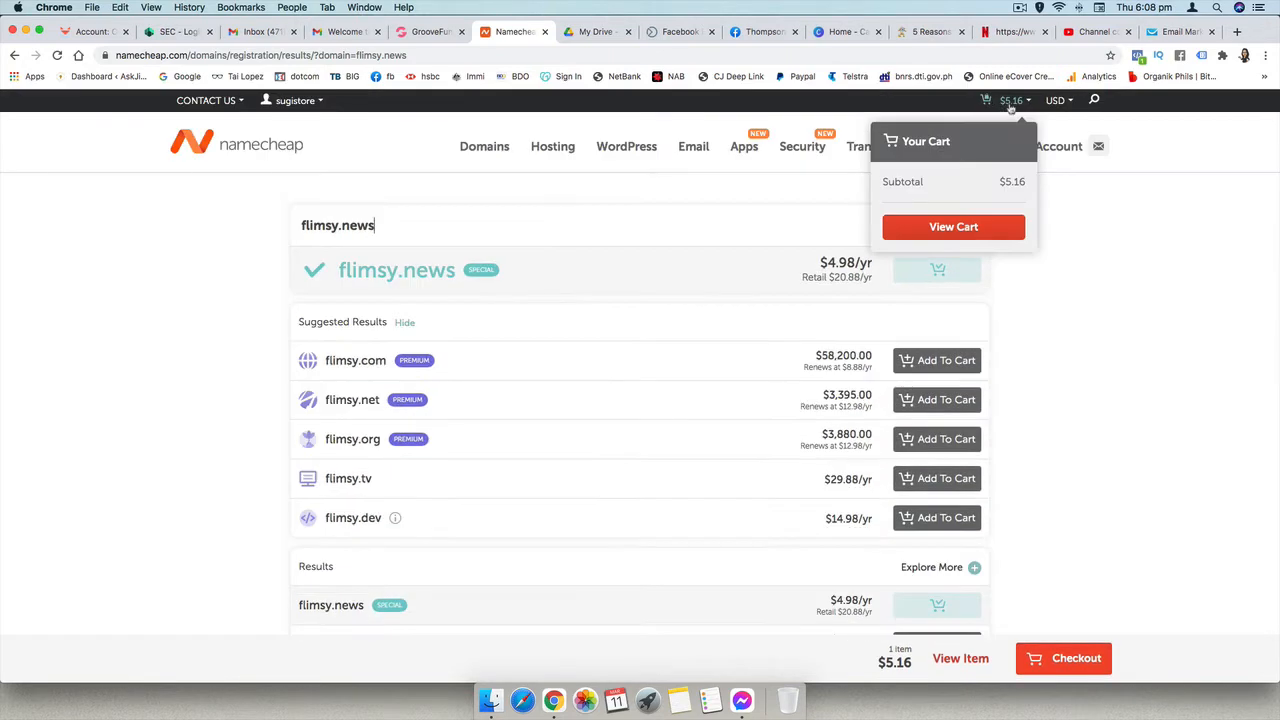
pyautogui.click(970, 227)
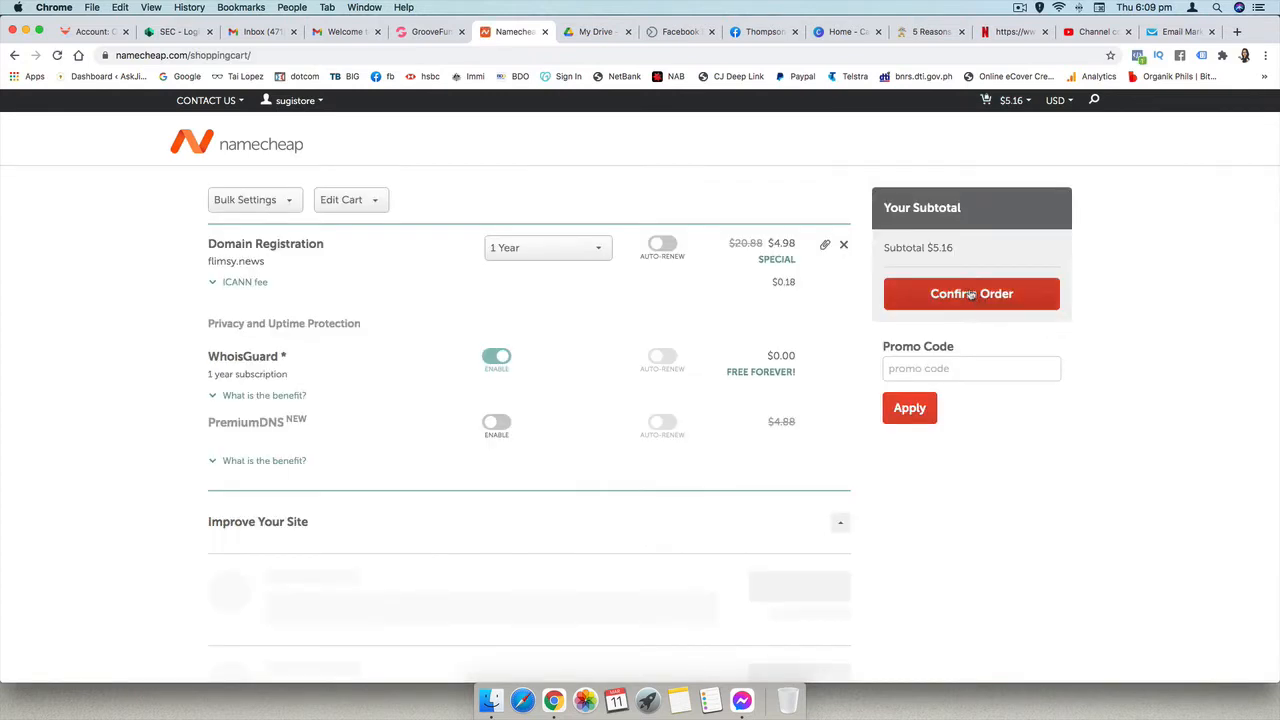
pyautogui.click(958, 297)
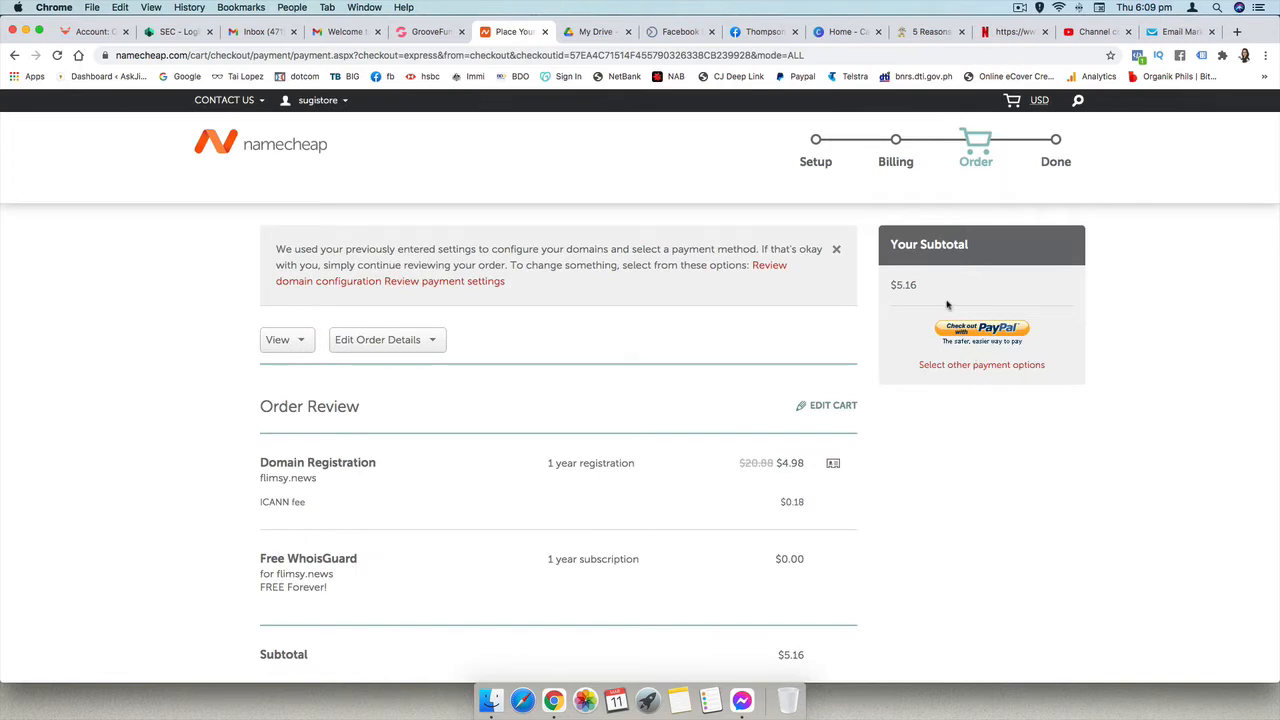
pyautogui.click(962, 330)
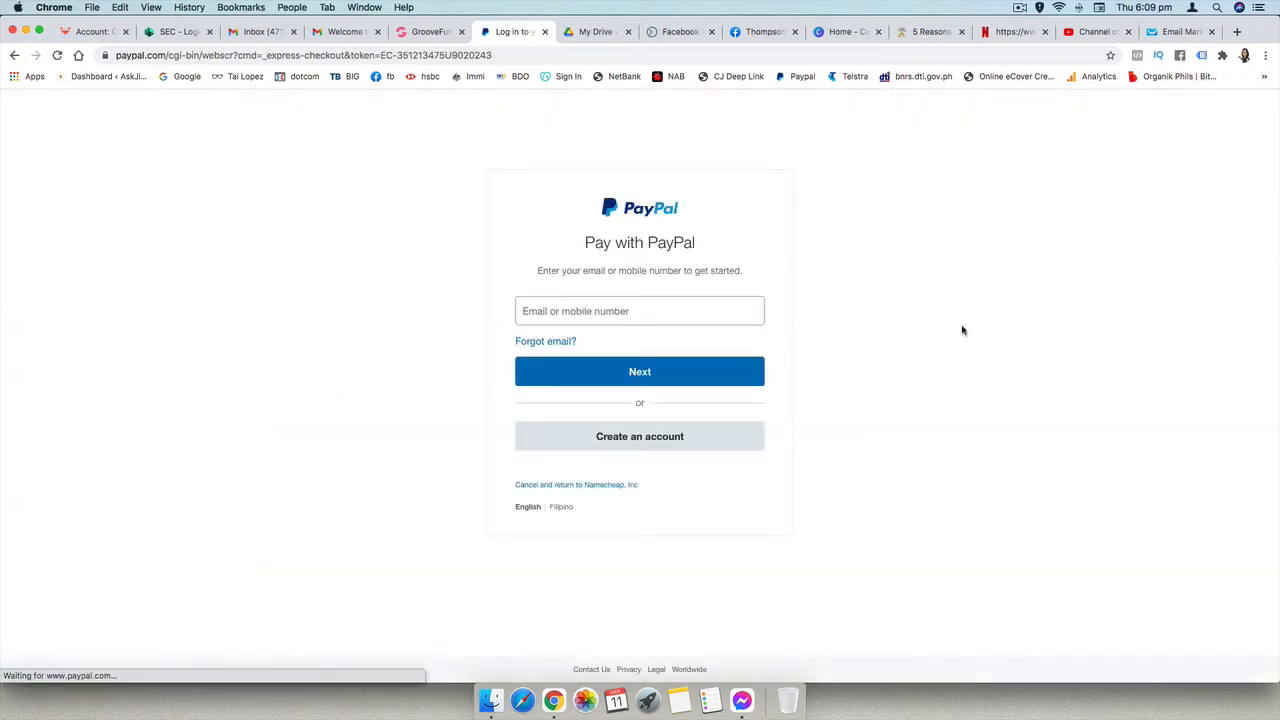
# - Log in to PayPal with the account e-mail and password, and continue the payment with the MasterCard debit card
pyautogui.click(595, 311)
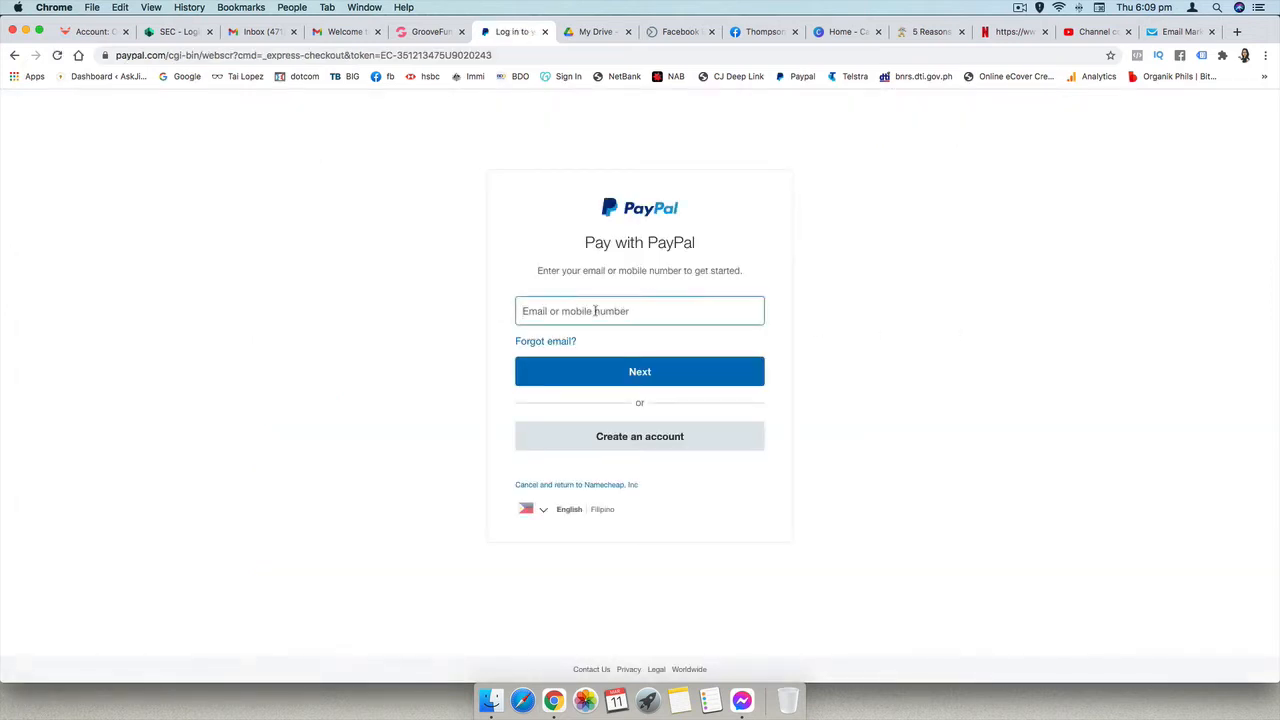
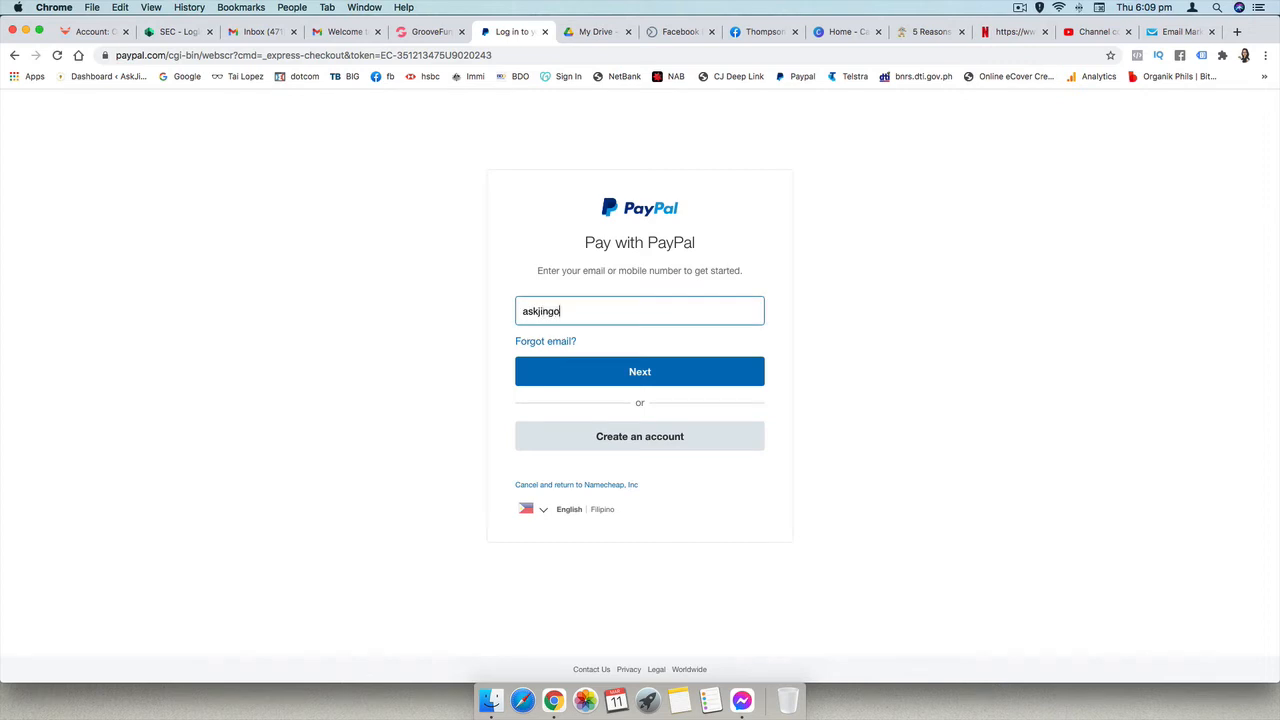
pyautogui.click(616, 371)
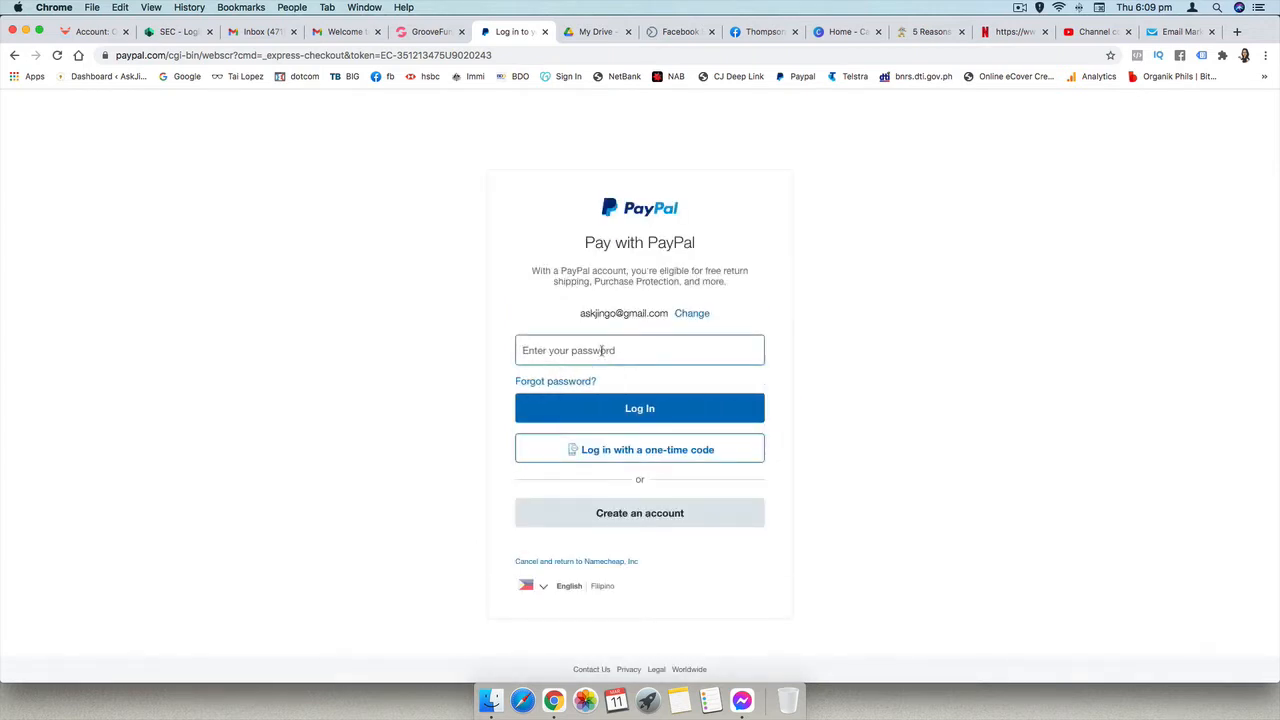
pyautogui.write('••')
pyautogui.click(637, 409)
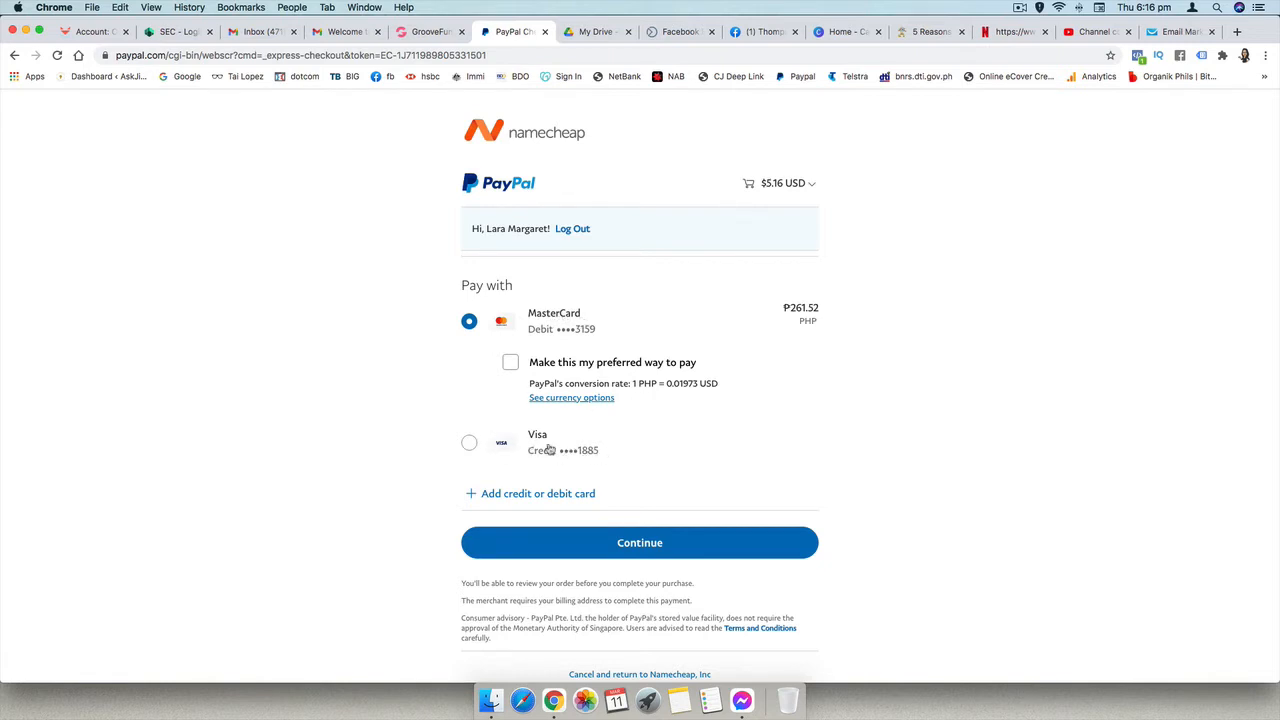
pyautogui.click(645, 545)
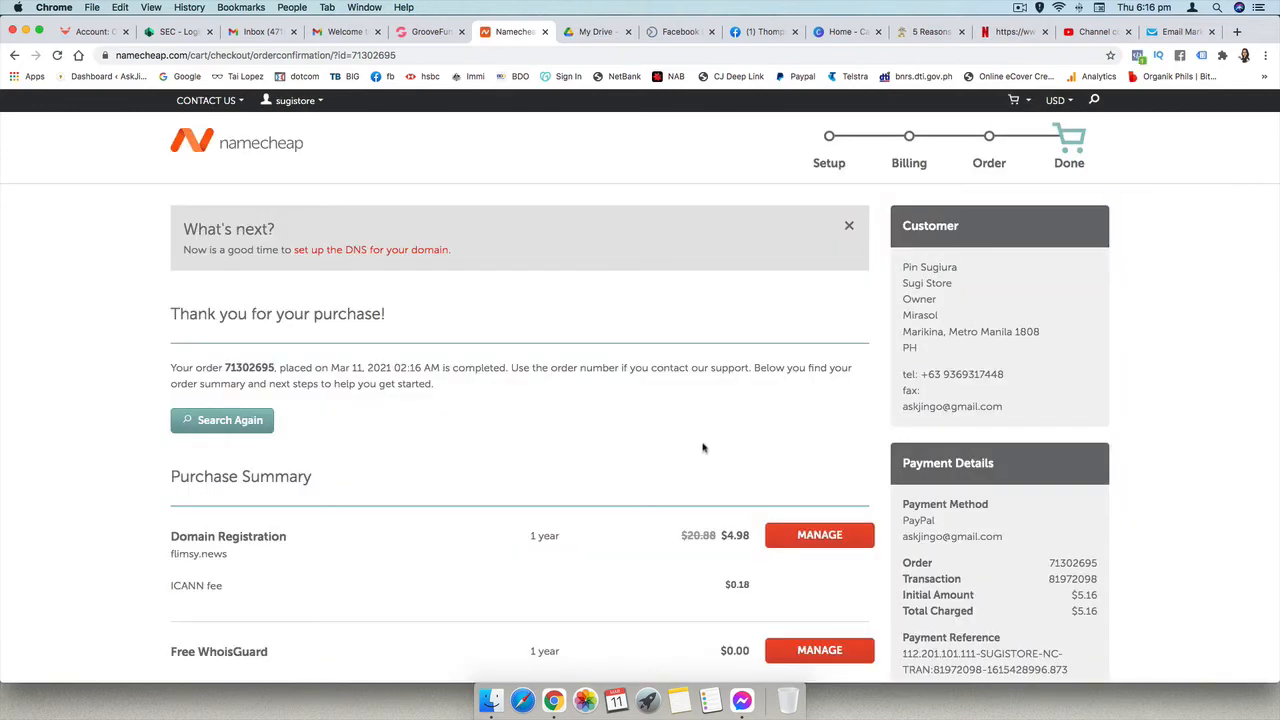
# - Download the domain order receipt and save it as a PDF document in Downloads
pyautogui.scroll(-5, 705, 445)
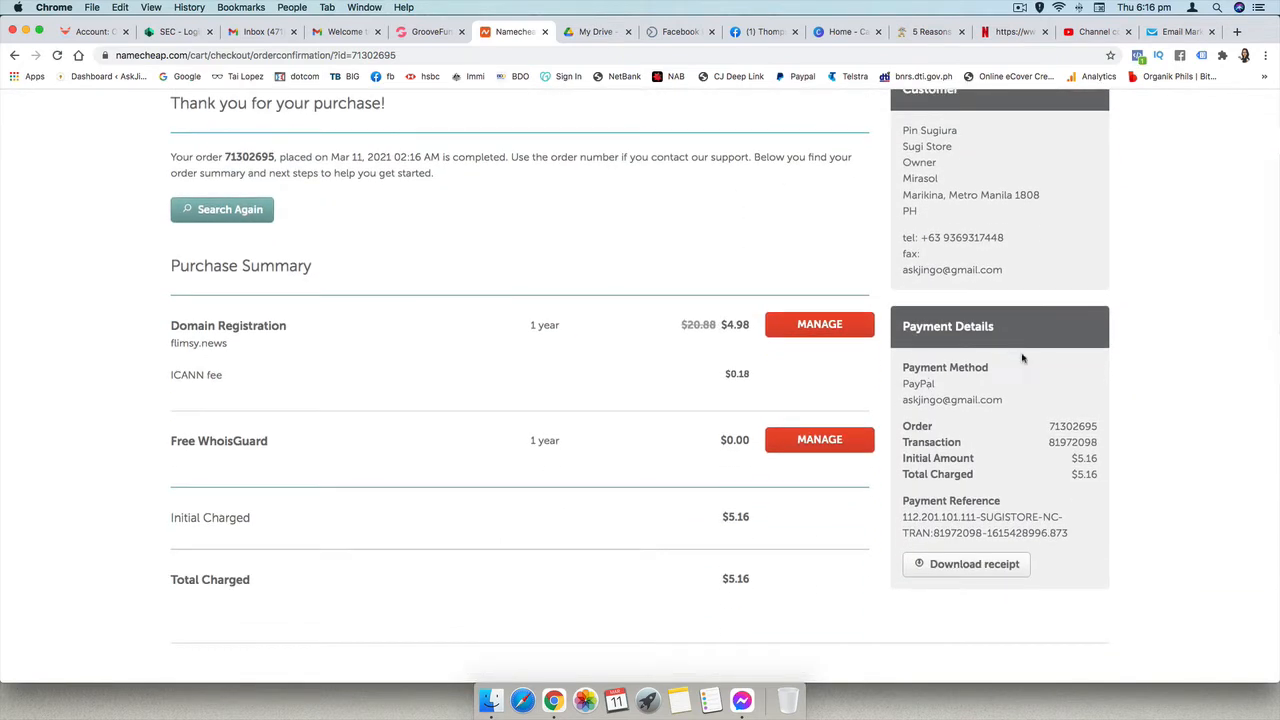
pyautogui.click(970, 566)
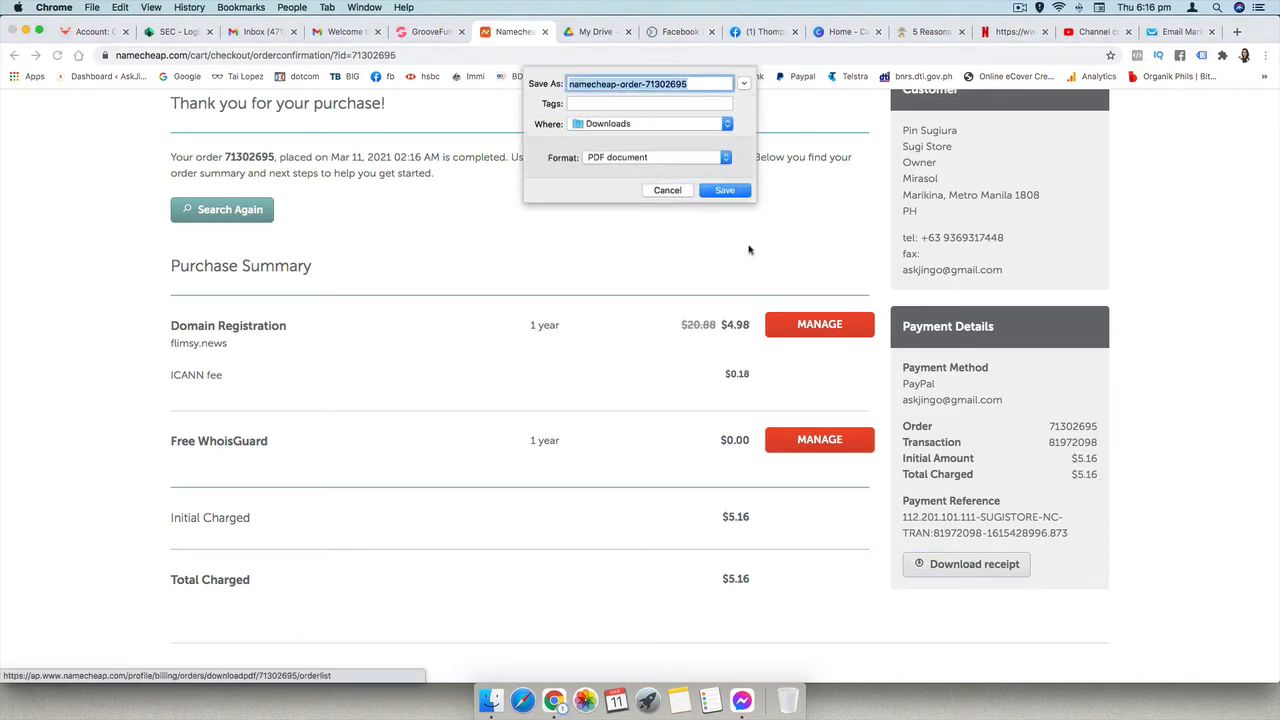
pyautogui.click(726, 192)
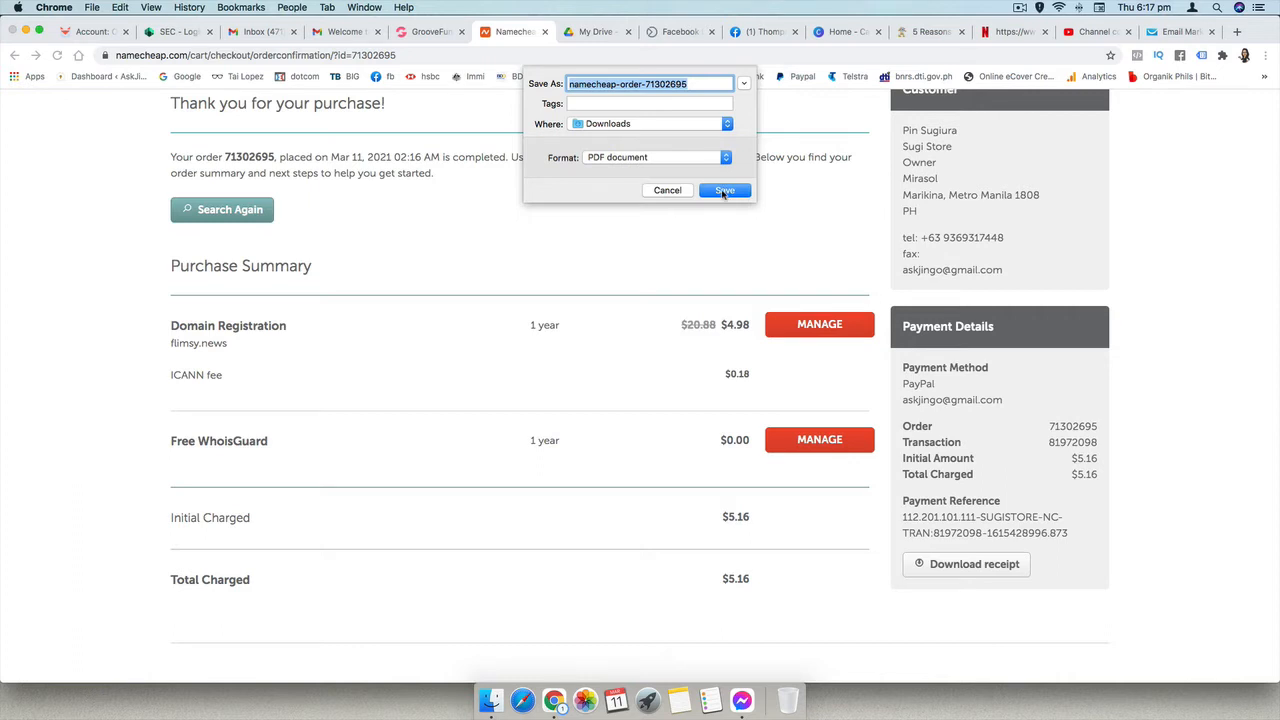
pyautogui.click(724, 191)
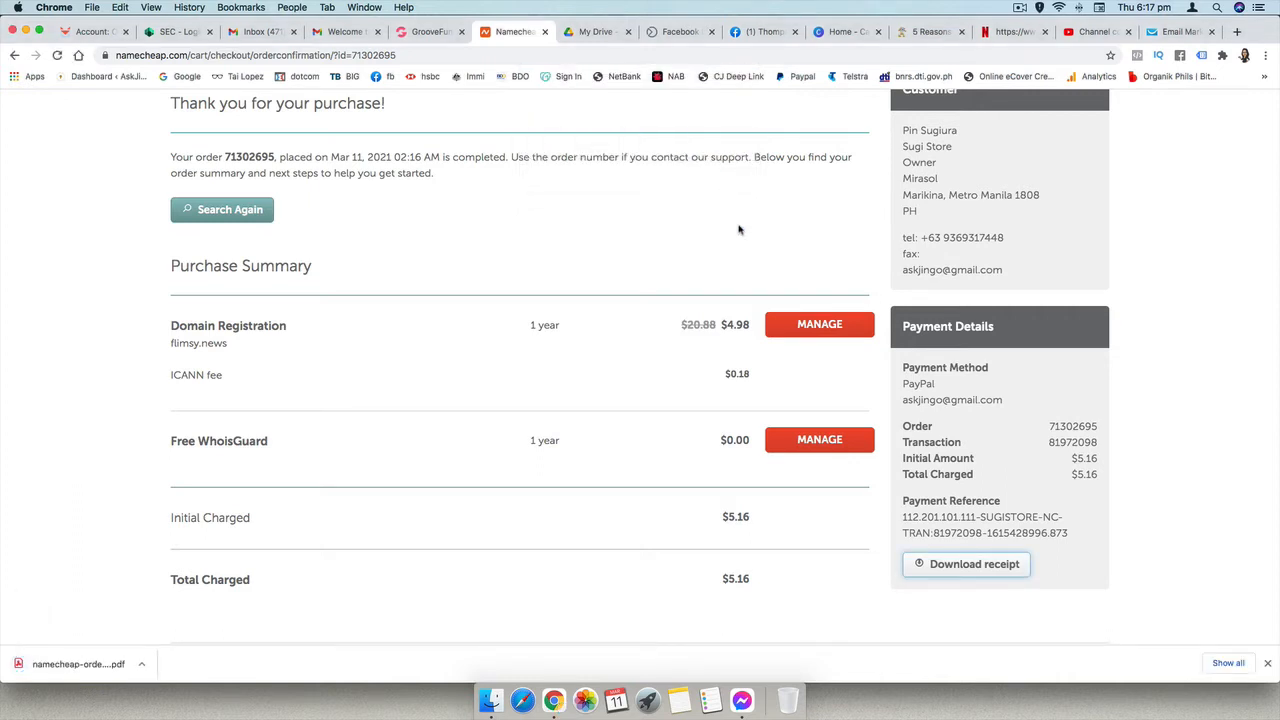
# - Open the Namecheap account dashboard and look through the recently active domains
pyautogui.scroll(3, 739, 230)
pyautogui.moveTo(295, 100)
pyautogui.click(300, 240)
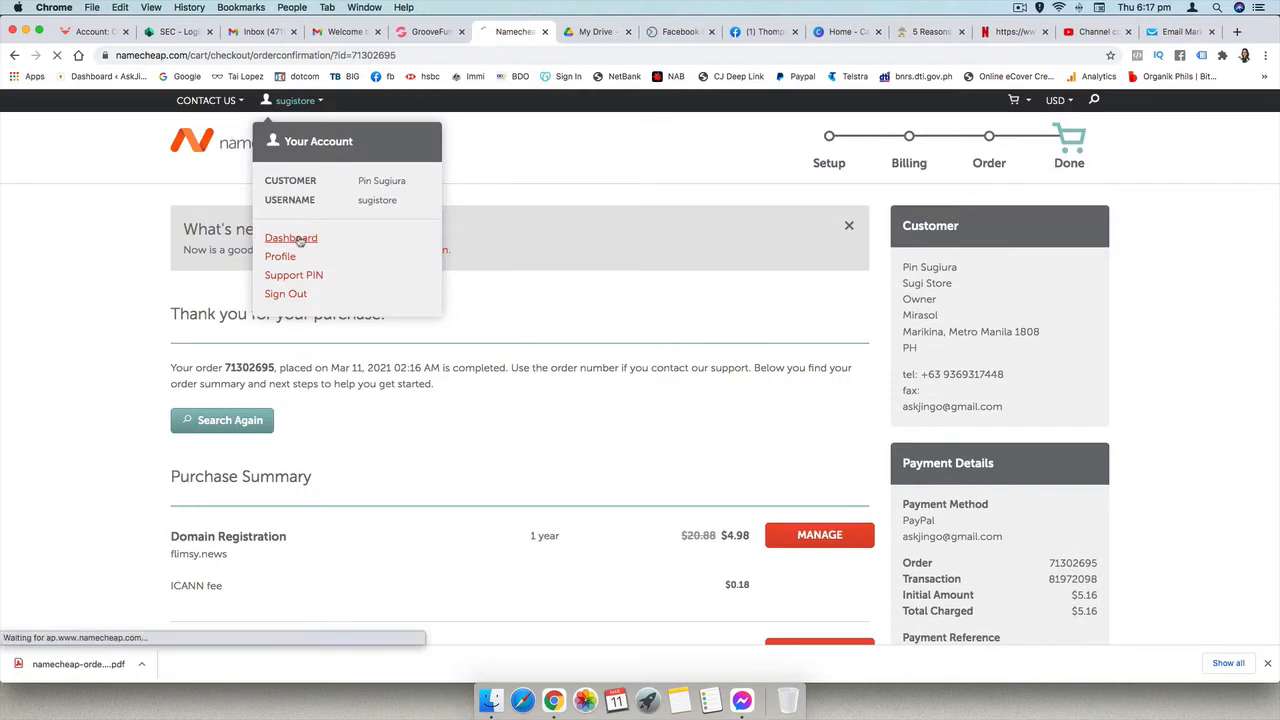
pyautogui.scroll(-2, 743, 424)
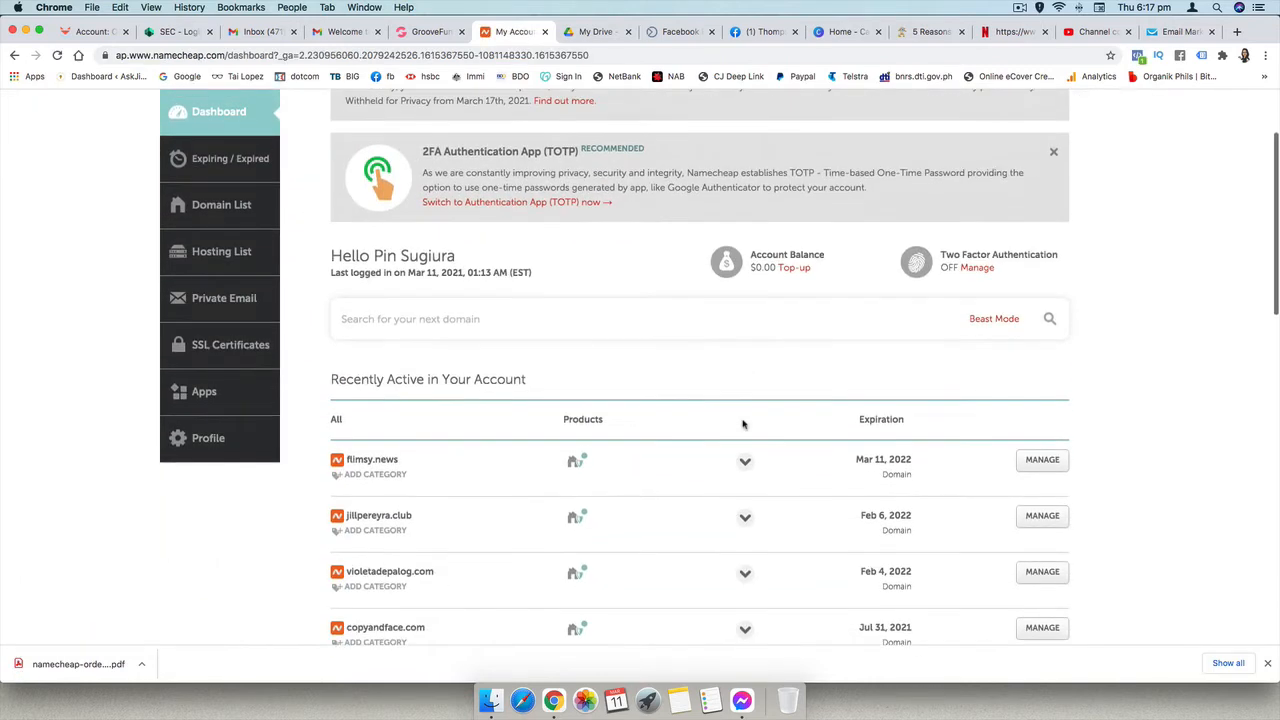
pyautogui.scroll(-1, 743, 424)
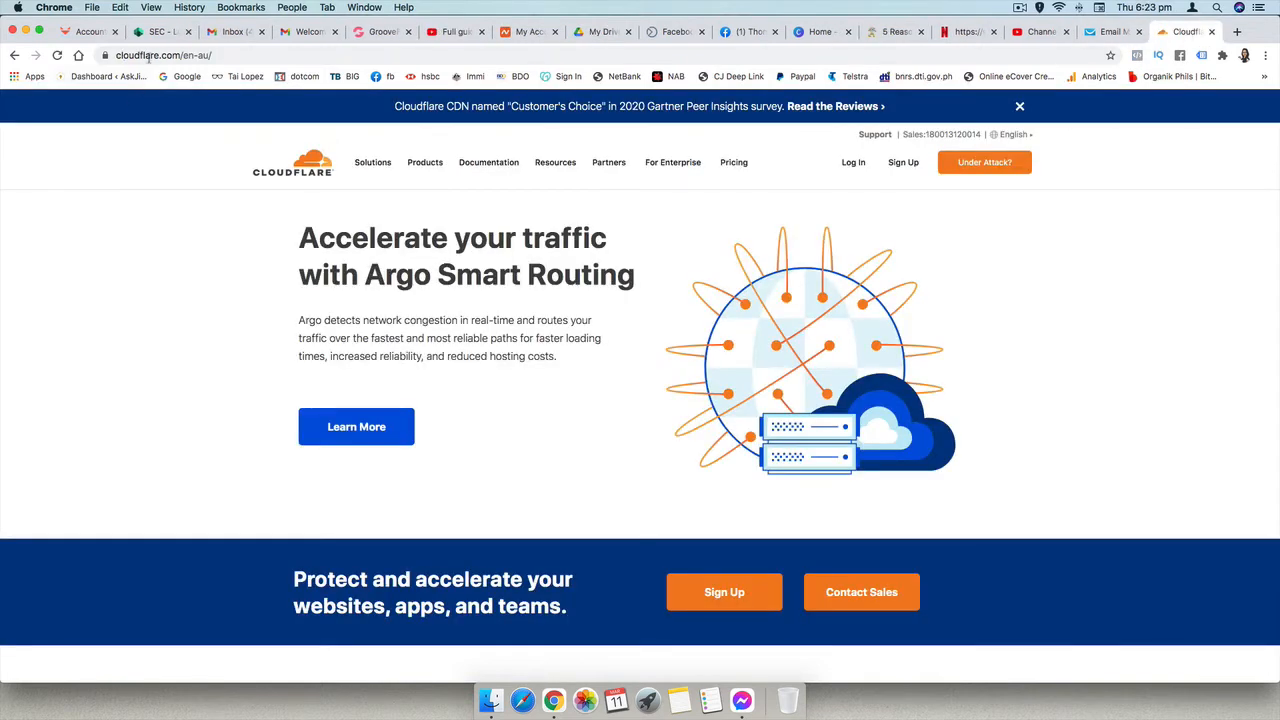
pyautogui.click(227, 55)
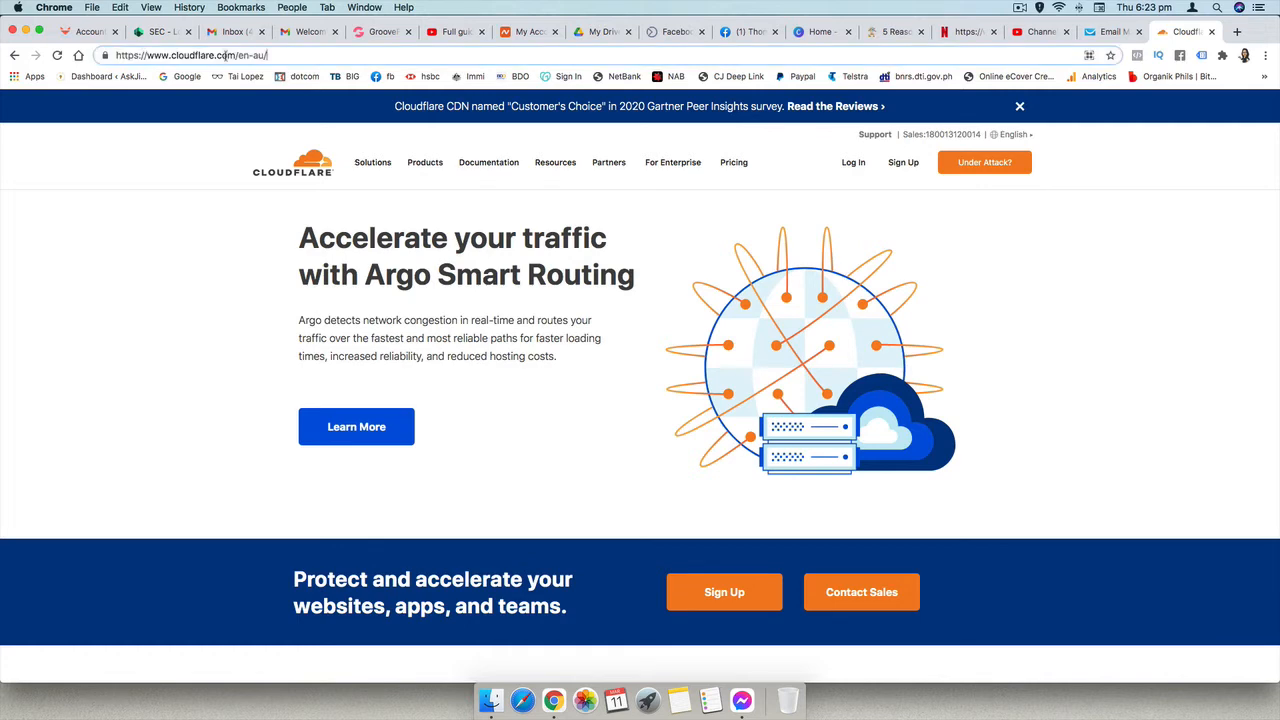
pyautogui.press('BackSpace')
pyautogui.press('BackSpace')
pyautogui.press('BackSpace')
pyautogui.press('BackSpace')
pyautogui.press('BackSpace')
pyautogui.press('BackSpace')
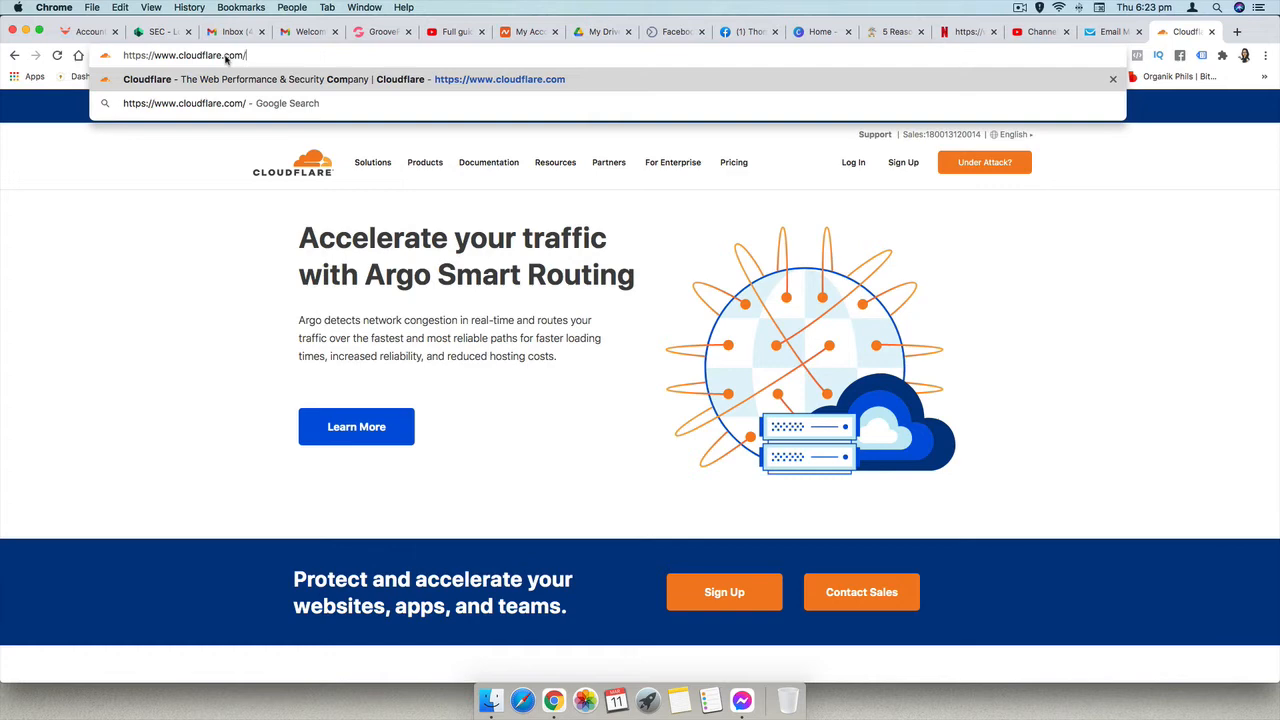
pyautogui.press('Return')
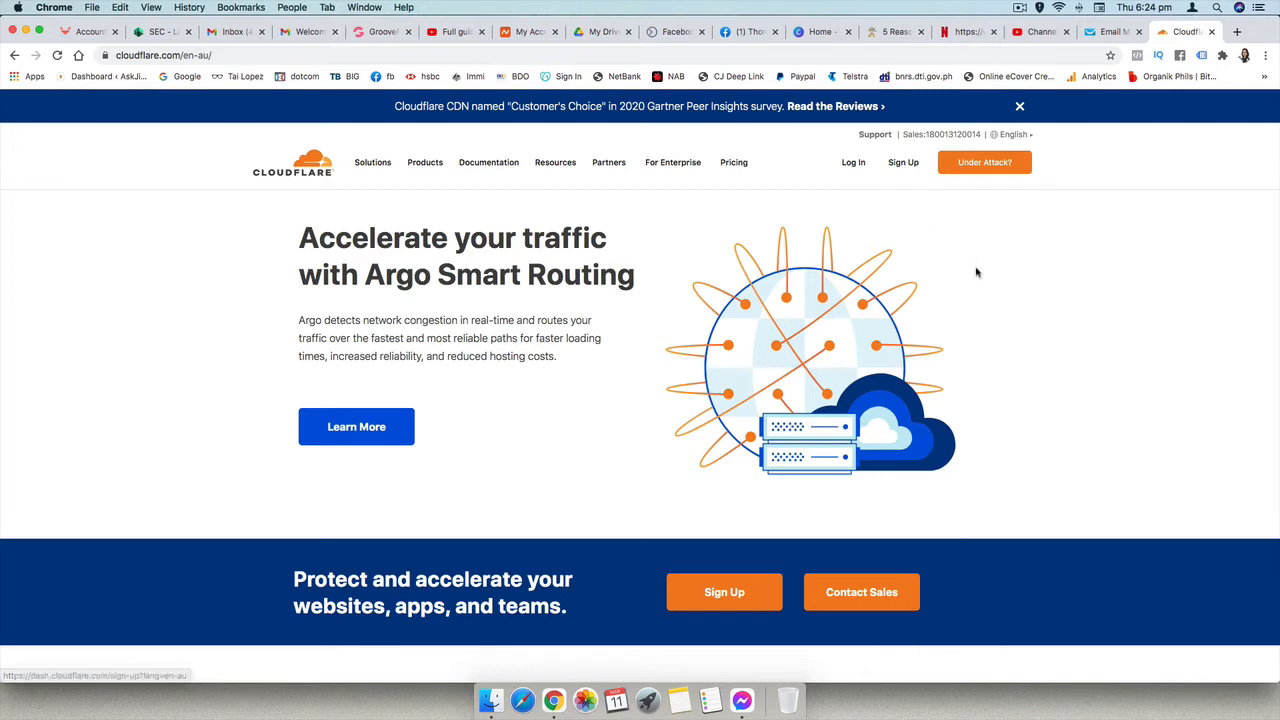
# - Log in to Cloudflare with the saved account credentials and add flimsy.news as a site
pyautogui.click(851, 163)
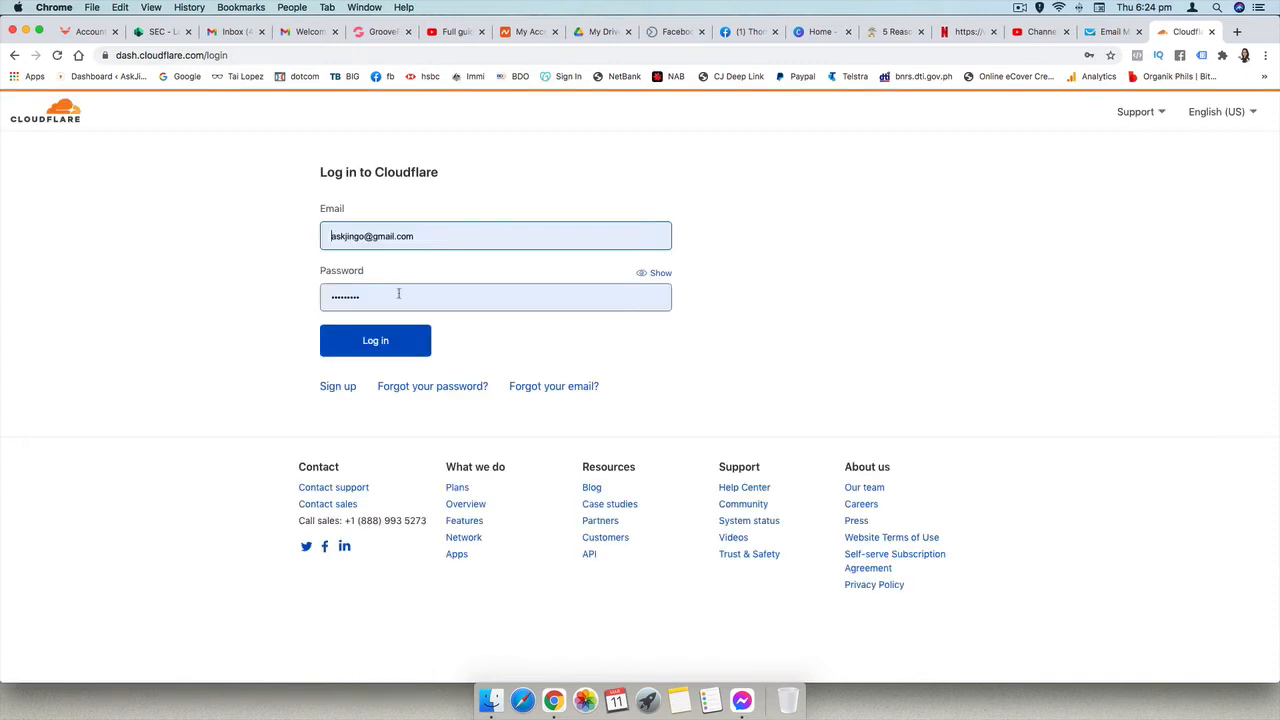
pyautogui.click(372, 342)
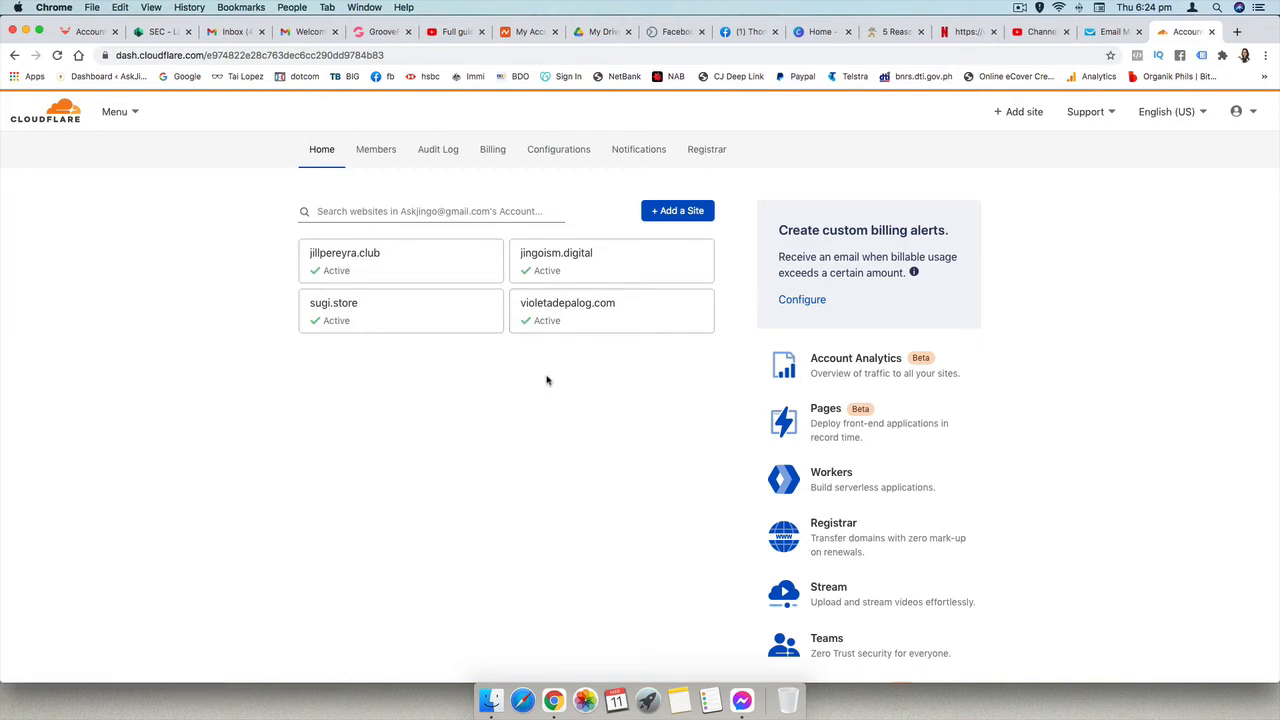
pyautogui.click(675, 213)
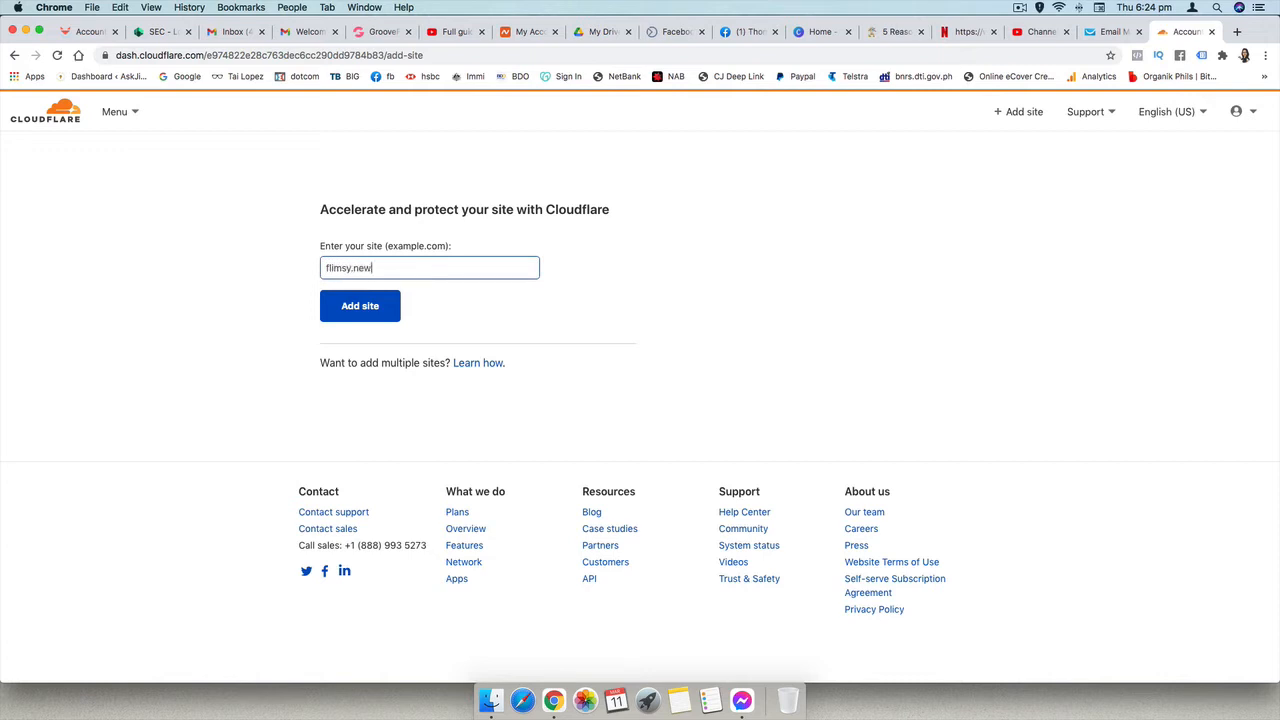
pyautogui.click(382, 314)
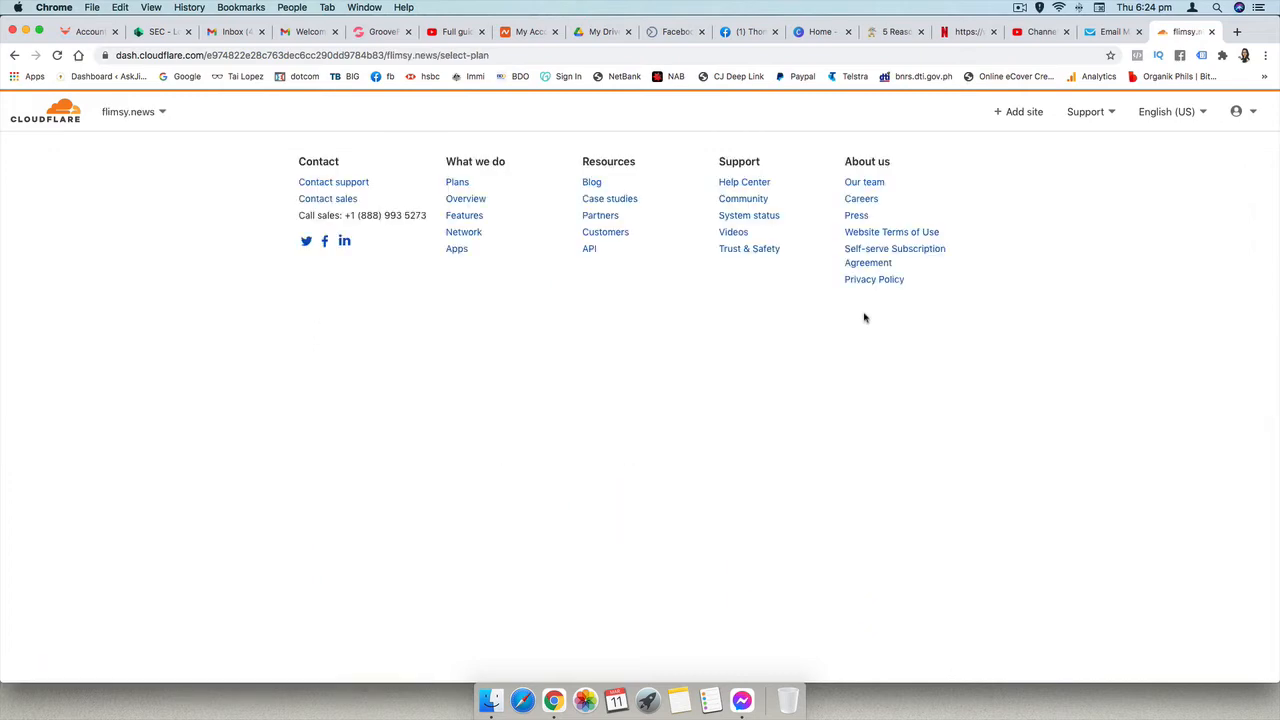
# - Choose the Free $0 plan for flimsy.news and accept the scanned DNS records
pyautogui.scroll(-5, 866, 320)
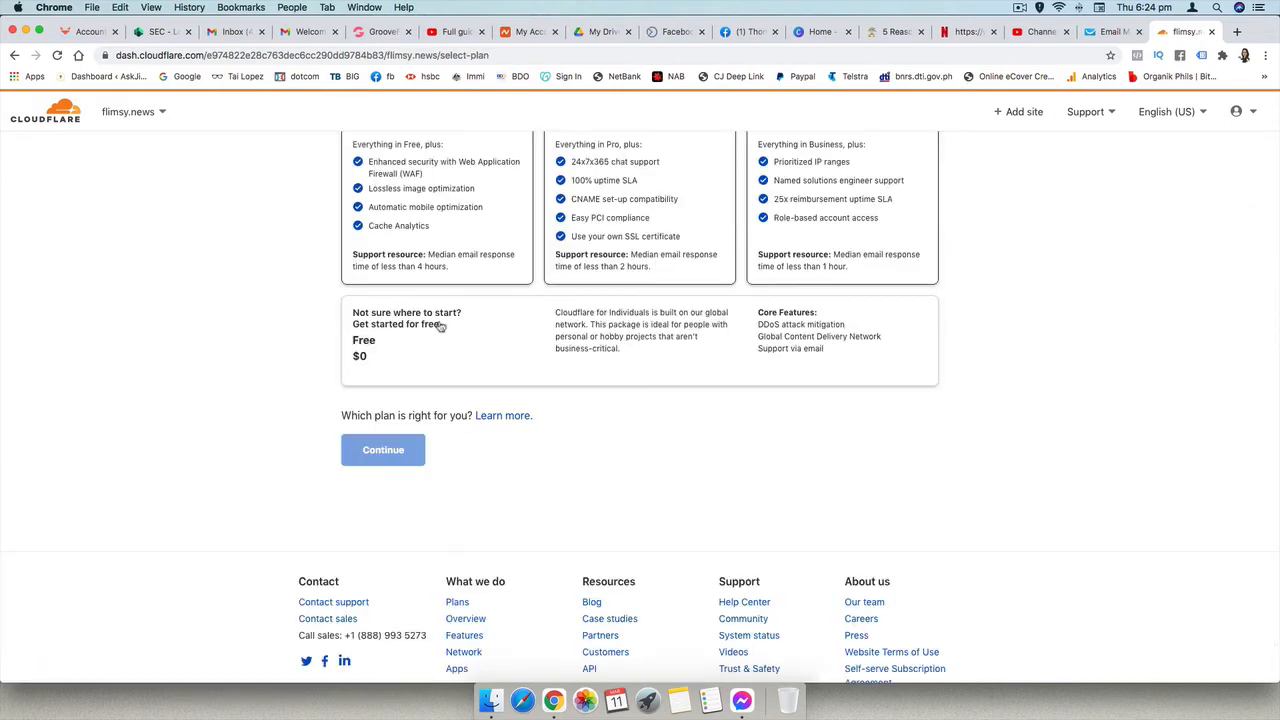
pyautogui.click(420, 351)
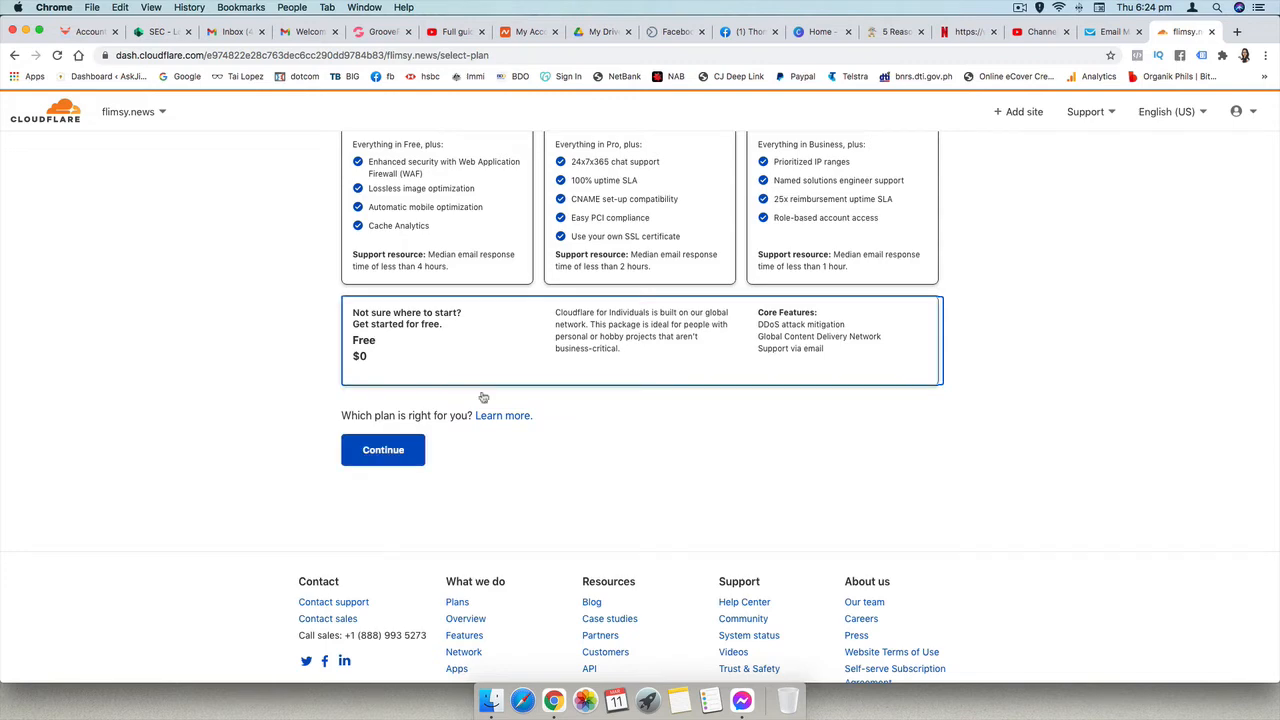
pyautogui.click(384, 451)
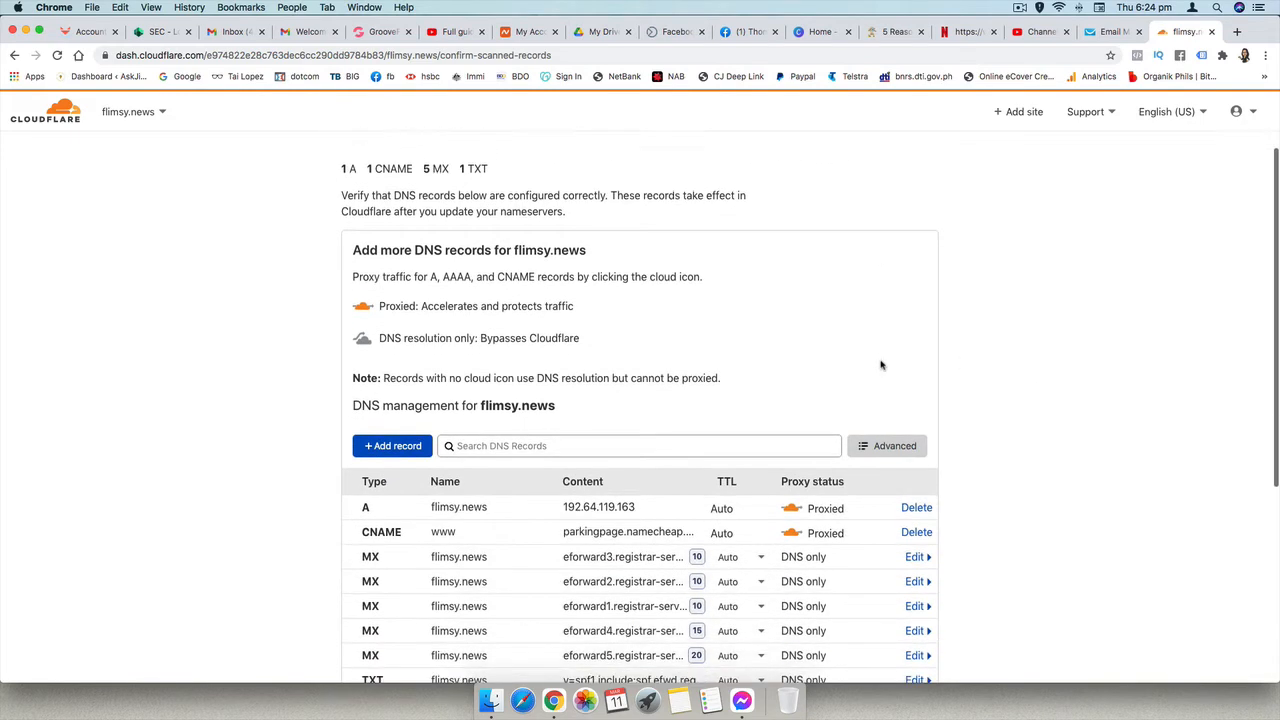
pyautogui.scroll(-4, 380, 600)
pyautogui.click(380, 627)
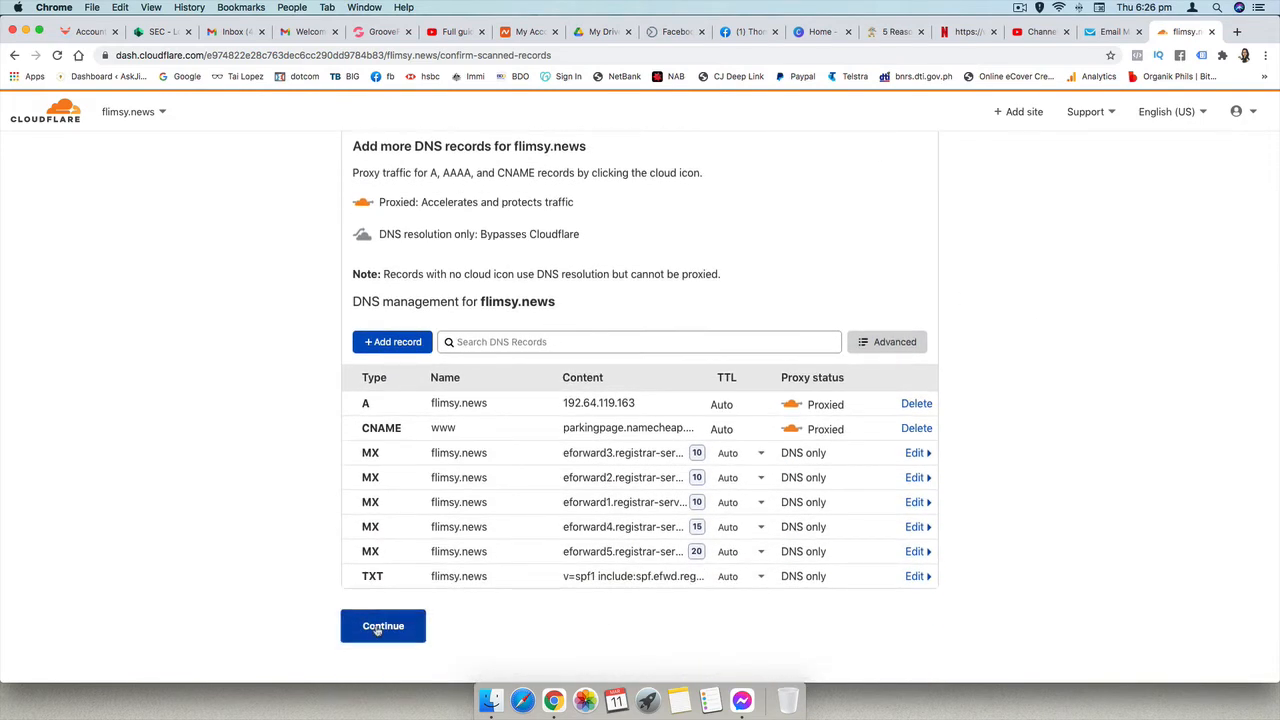
# - Review Cloudflare's nameserver instructions, then open flimsy.news in Namecheap's domain management and set its nameservers to Custom DNS
pyautogui.scroll(-2, 690, 526)
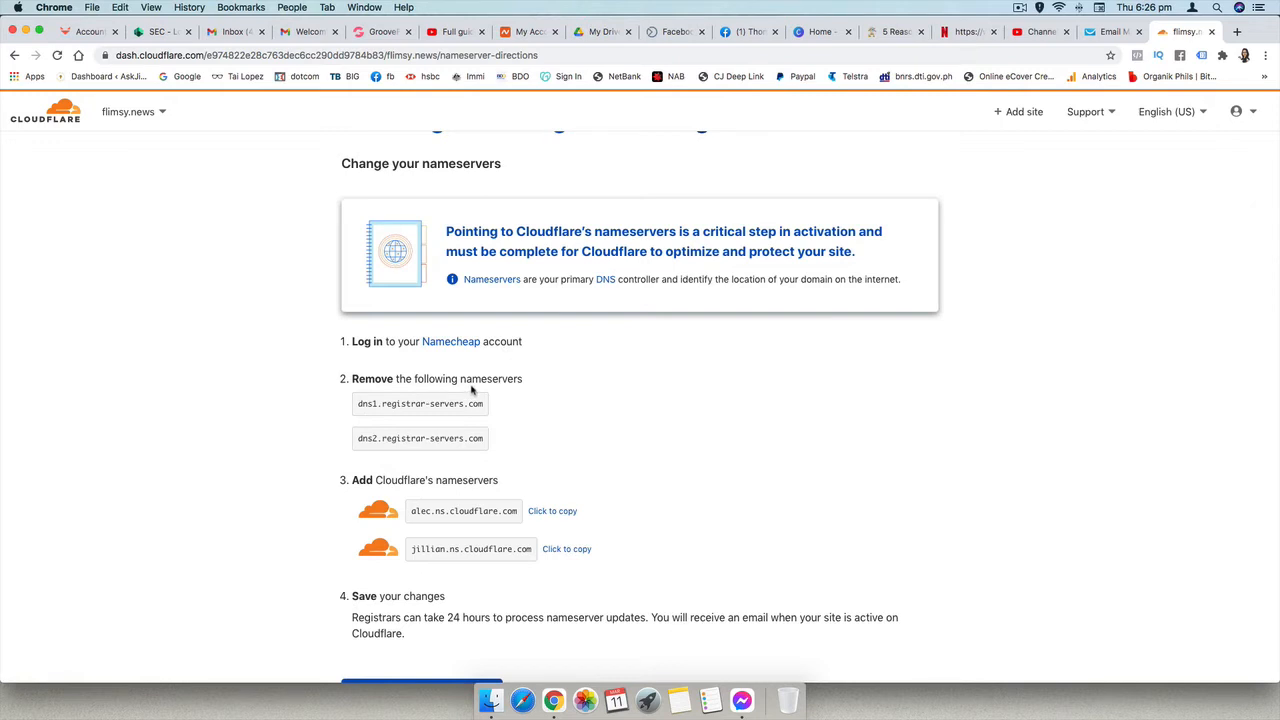
pyautogui.scroll(-1, 625, 435)
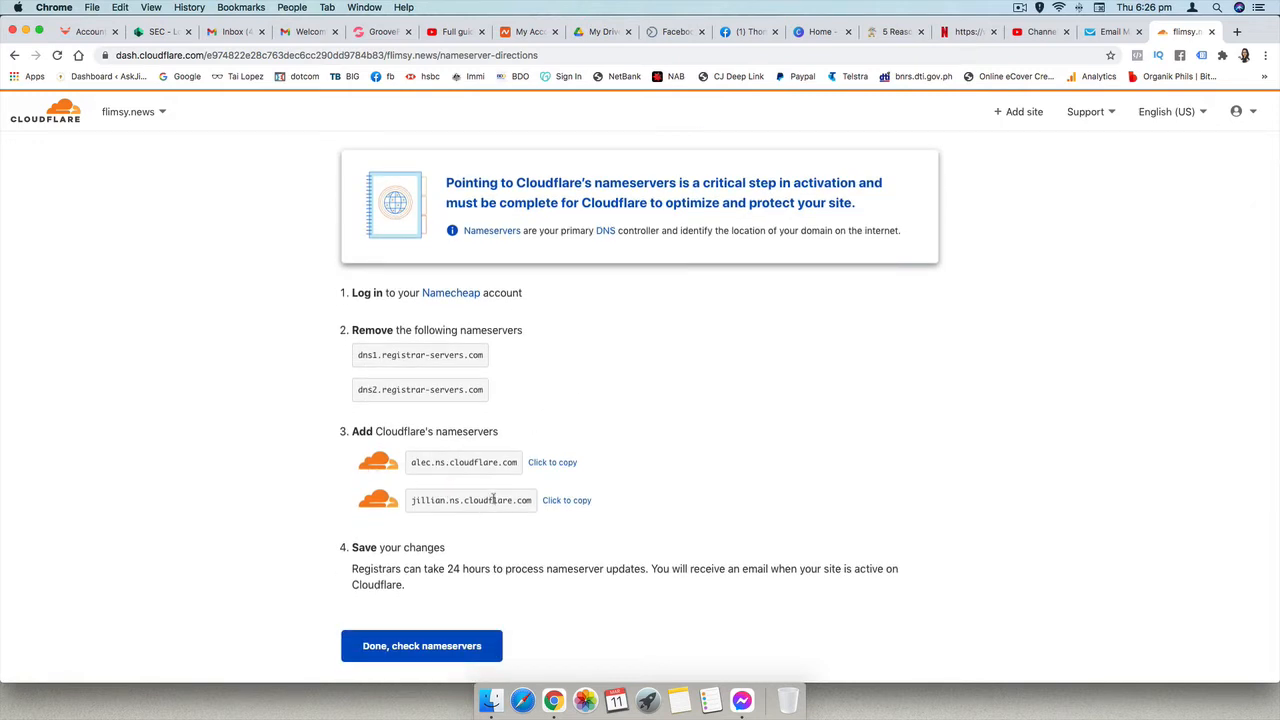
pyautogui.click(523, 32)
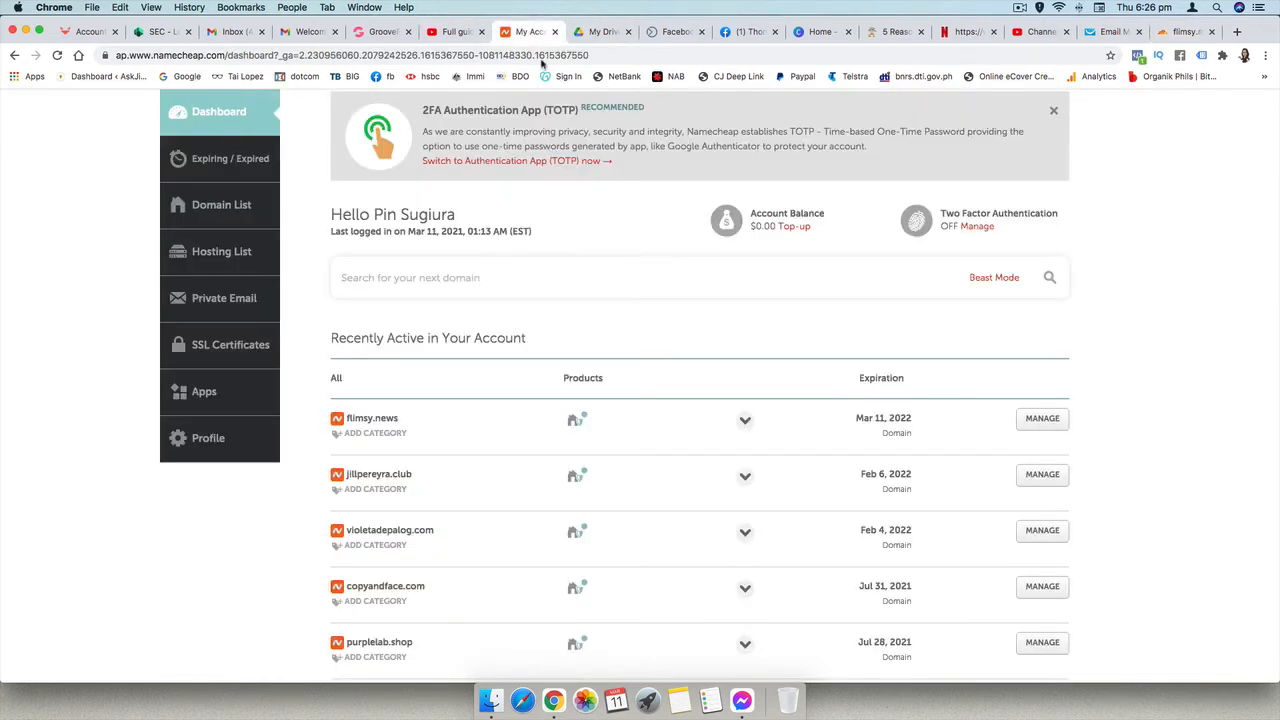
pyautogui.scroll(-2, 582, 307)
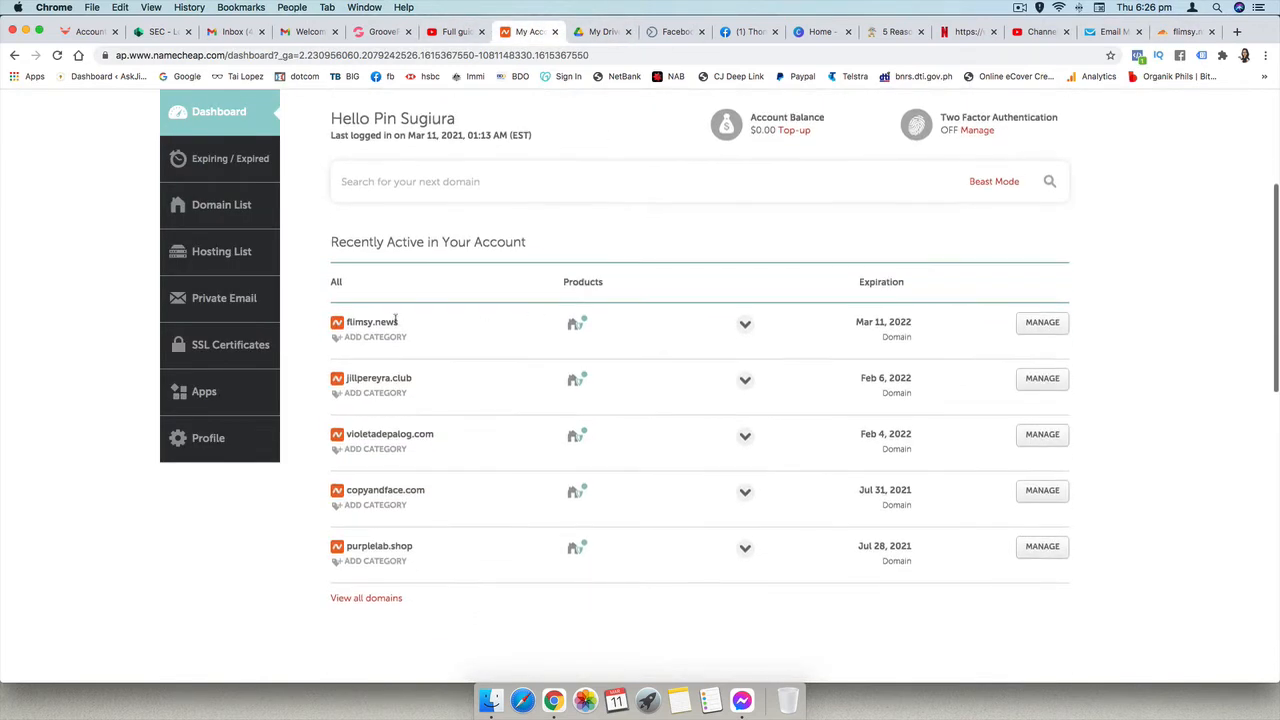
pyautogui.click(1042, 326)
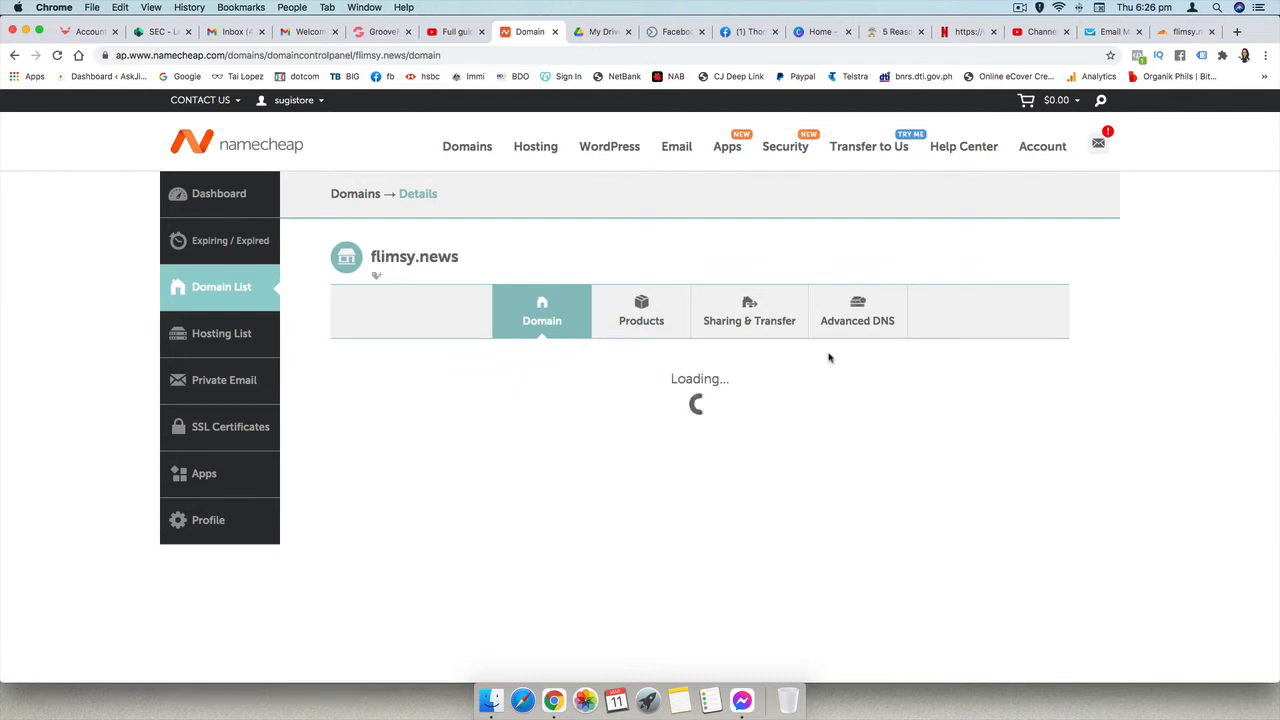
pyautogui.scroll(-1, 828, 357)
pyautogui.scroll(-3, 828, 357)
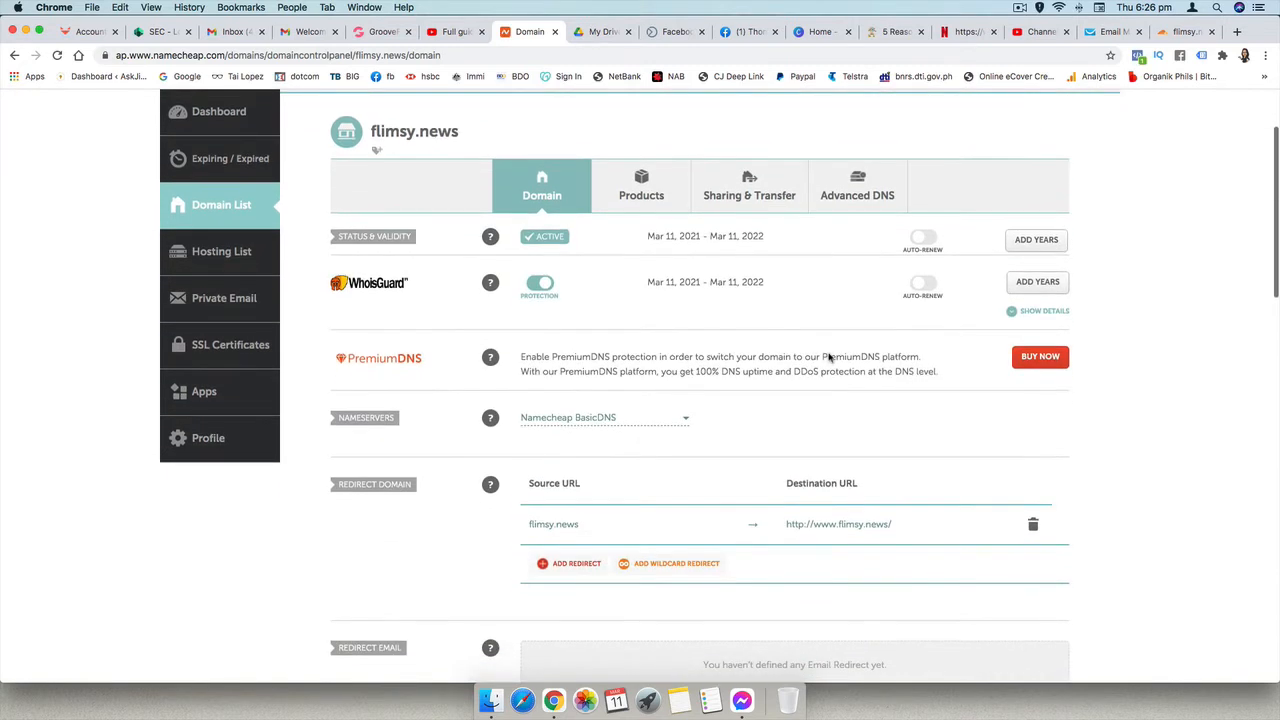
pyautogui.click(685, 376)
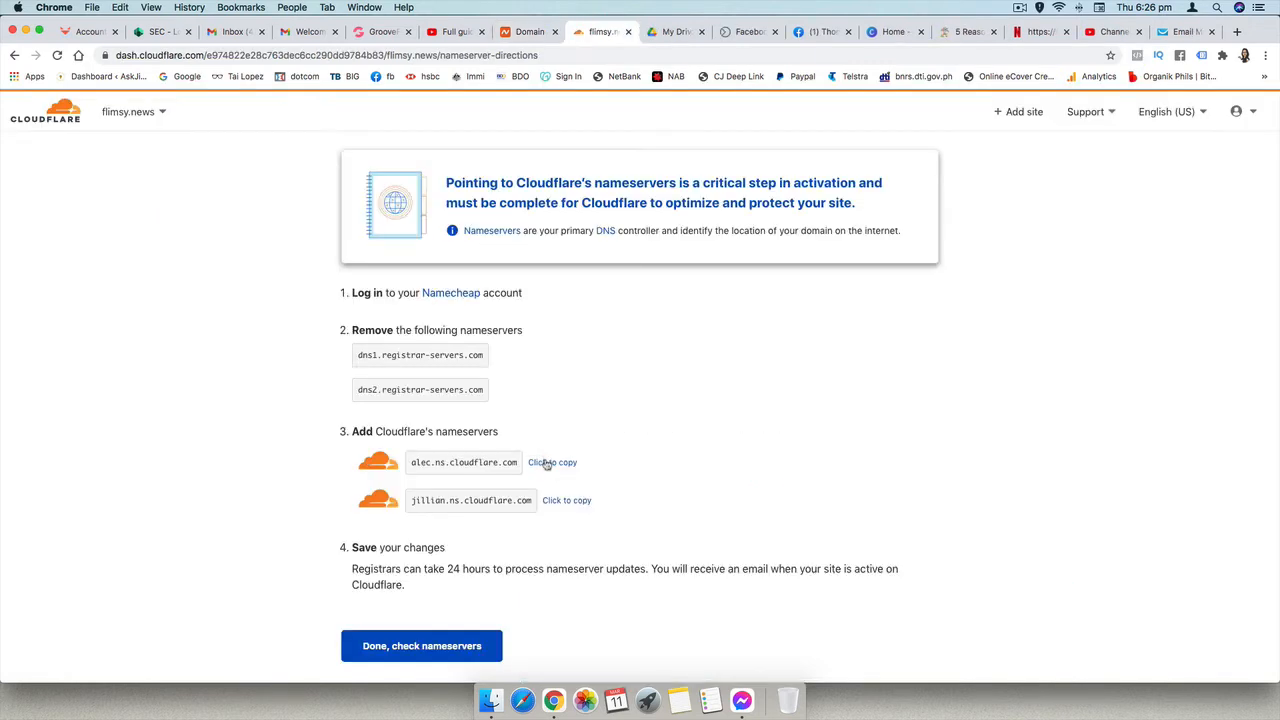
# - Copy alec.ns.cloudflare.com from Cloudflare and enter it as Nameserver 1 for flimsy.news in Namecheap
pyautogui.click(547, 464)
pyautogui.click(527, 32)
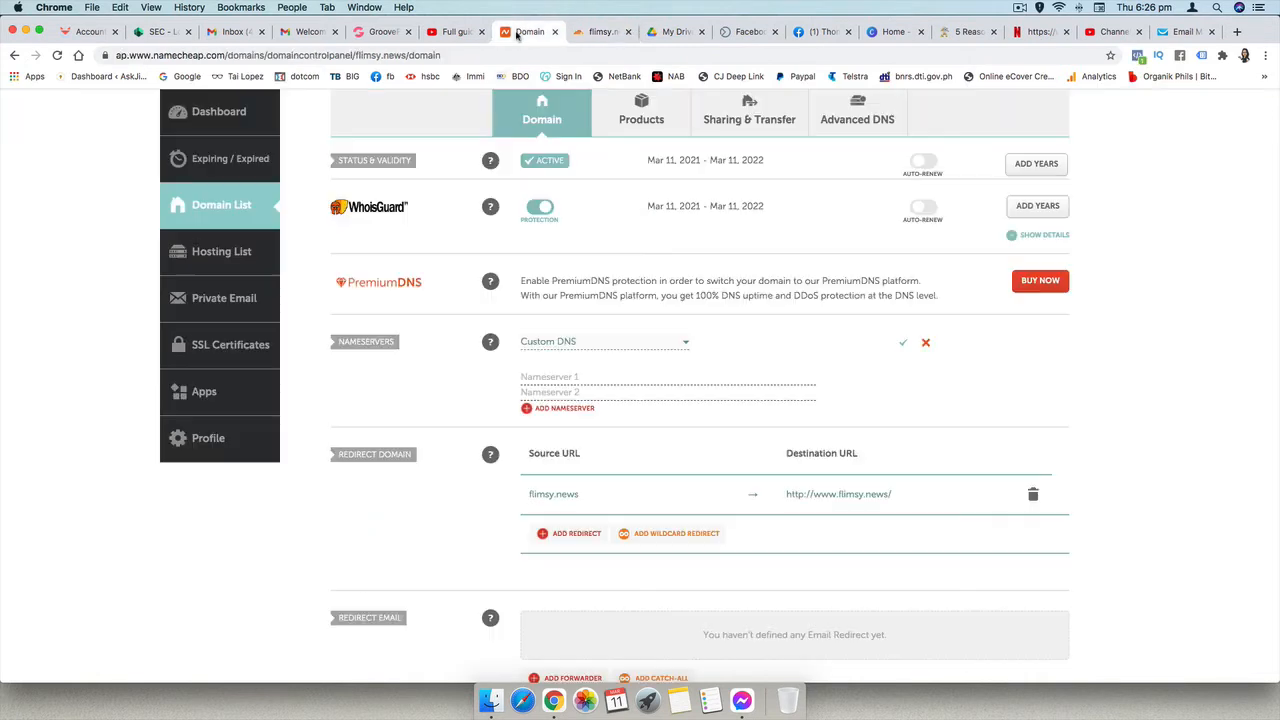
pyautogui.click(573, 376)
pyautogui.press('cmd+v')
# - Copy jillian.ns.cloudflare.com from Cloudflare into Nameserver 2 in Namecheap and save the custom nameservers
pyautogui.click(595, 33)
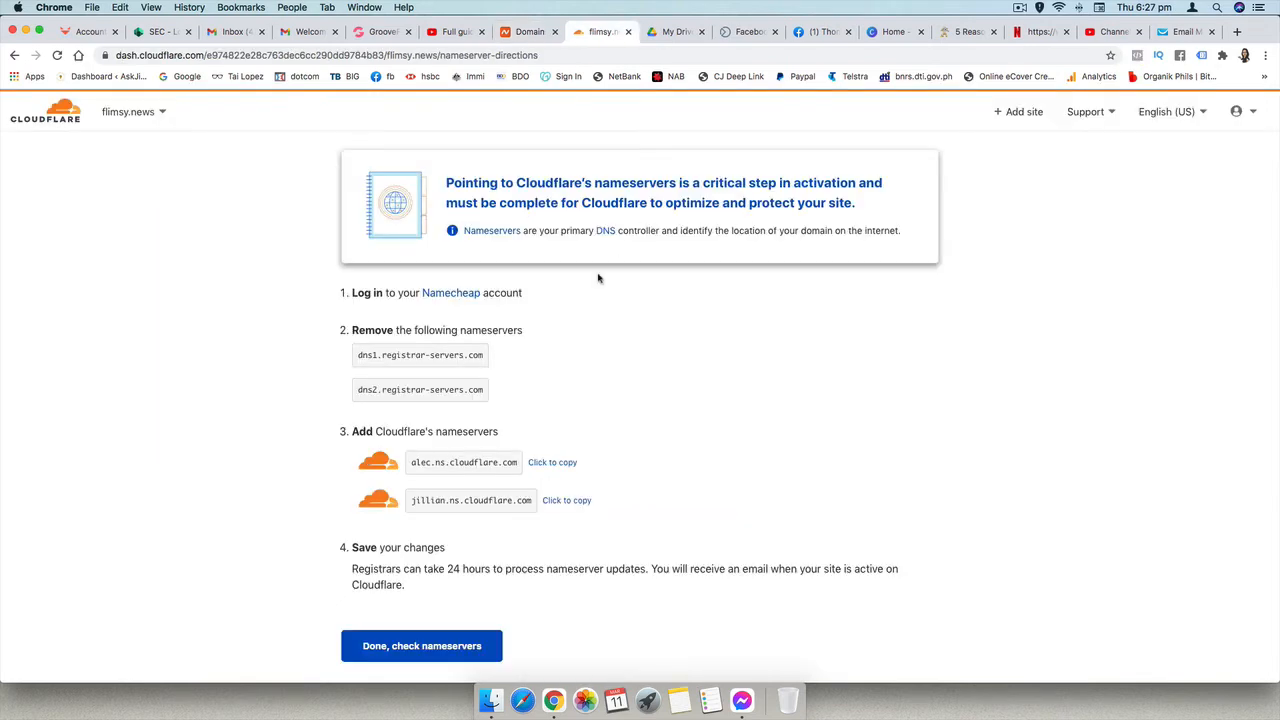
pyautogui.click(560, 500)
pyautogui.click(527, 32)
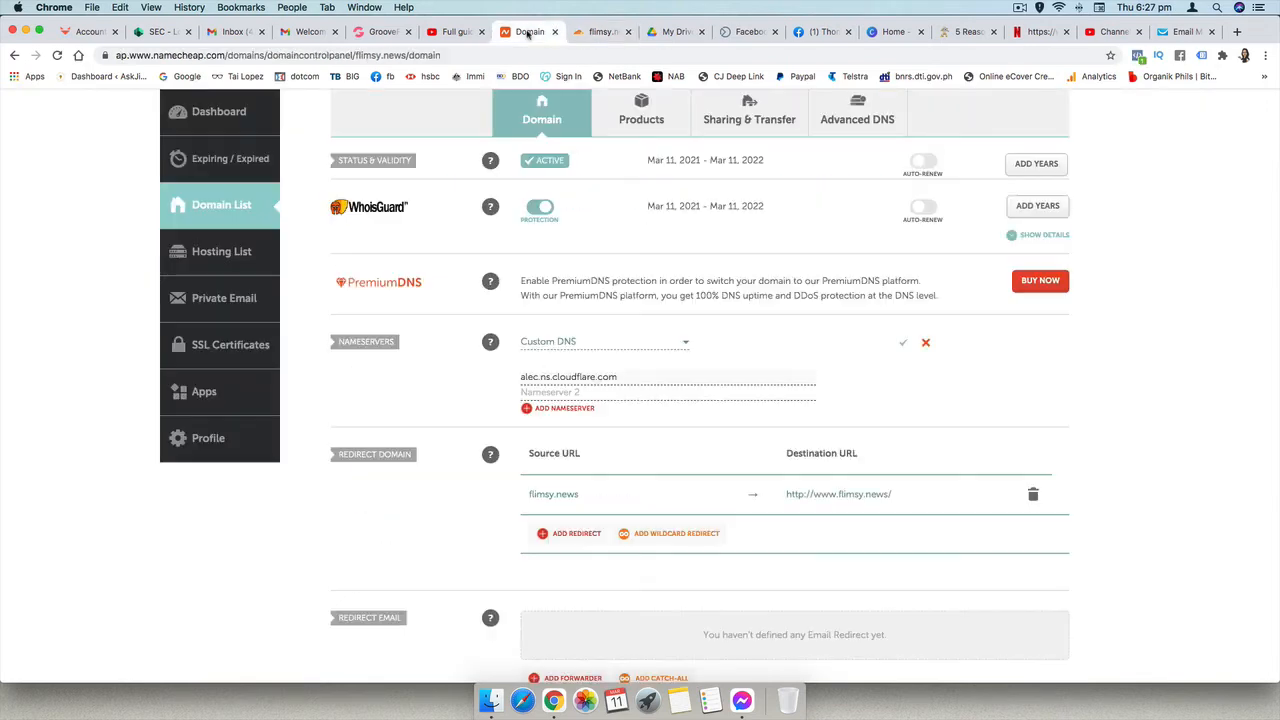
pyautogui.click(530, 392)
pyautogui.press('super+v')
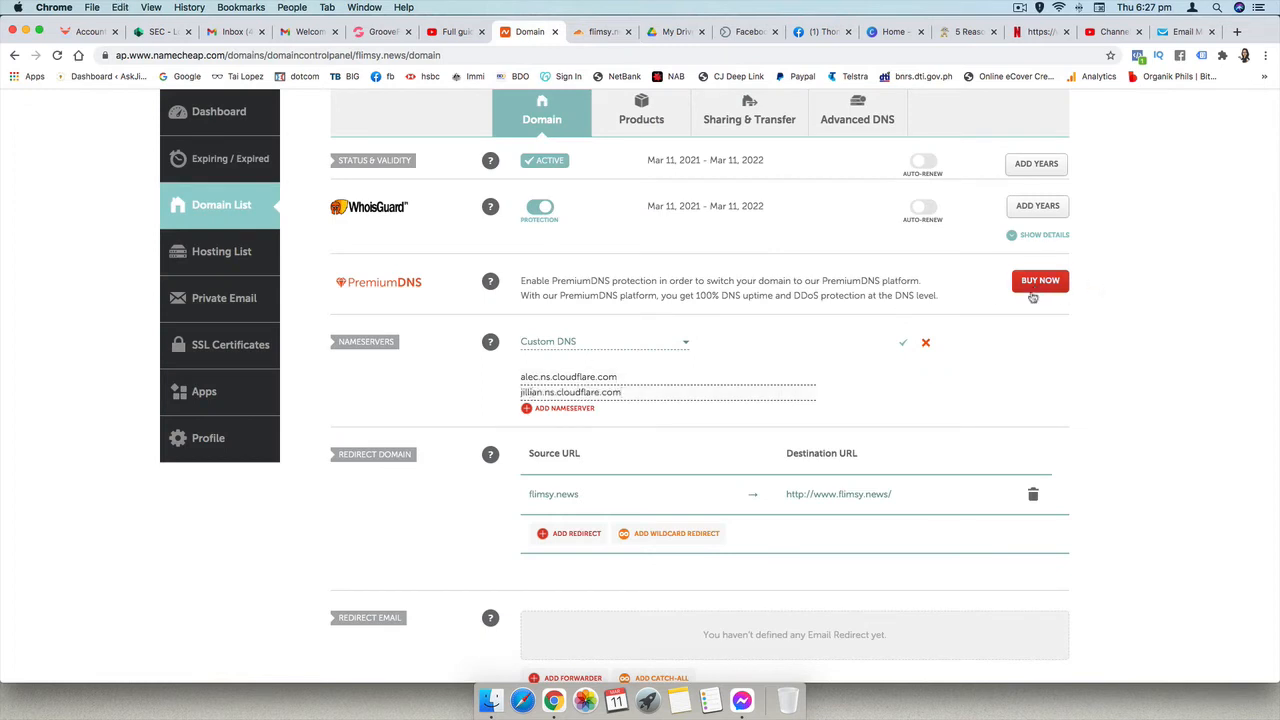
pyautogui.click(903, 346)
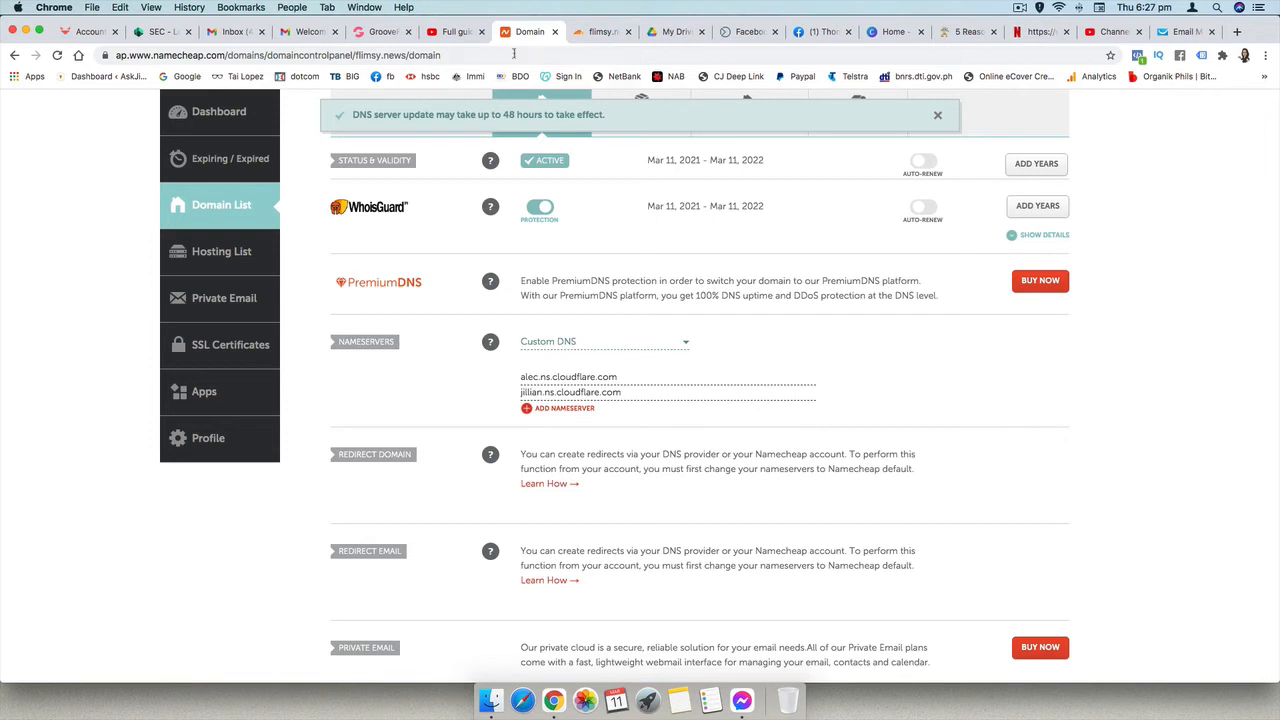
# - Return to Cloudflare and request the nameserver check for flimsy.news
pyautogui.click(599, 33)
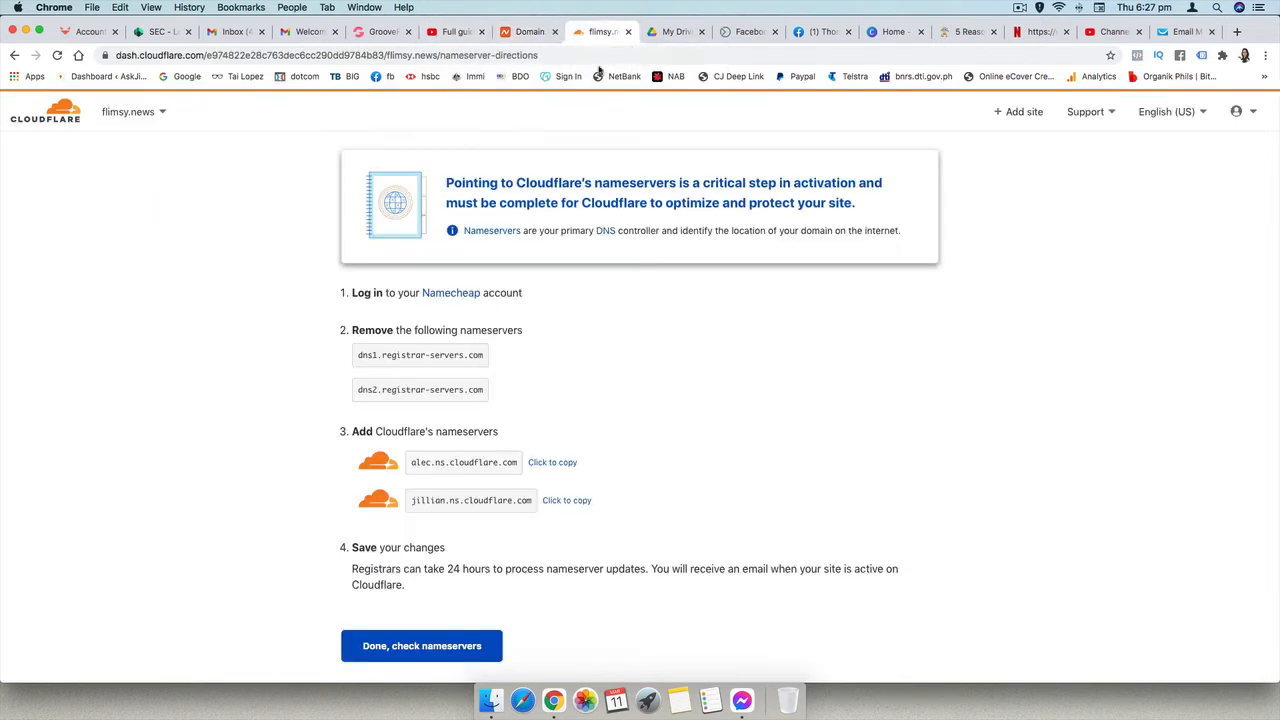
pyautogui.scroll(-2, 540, 568)
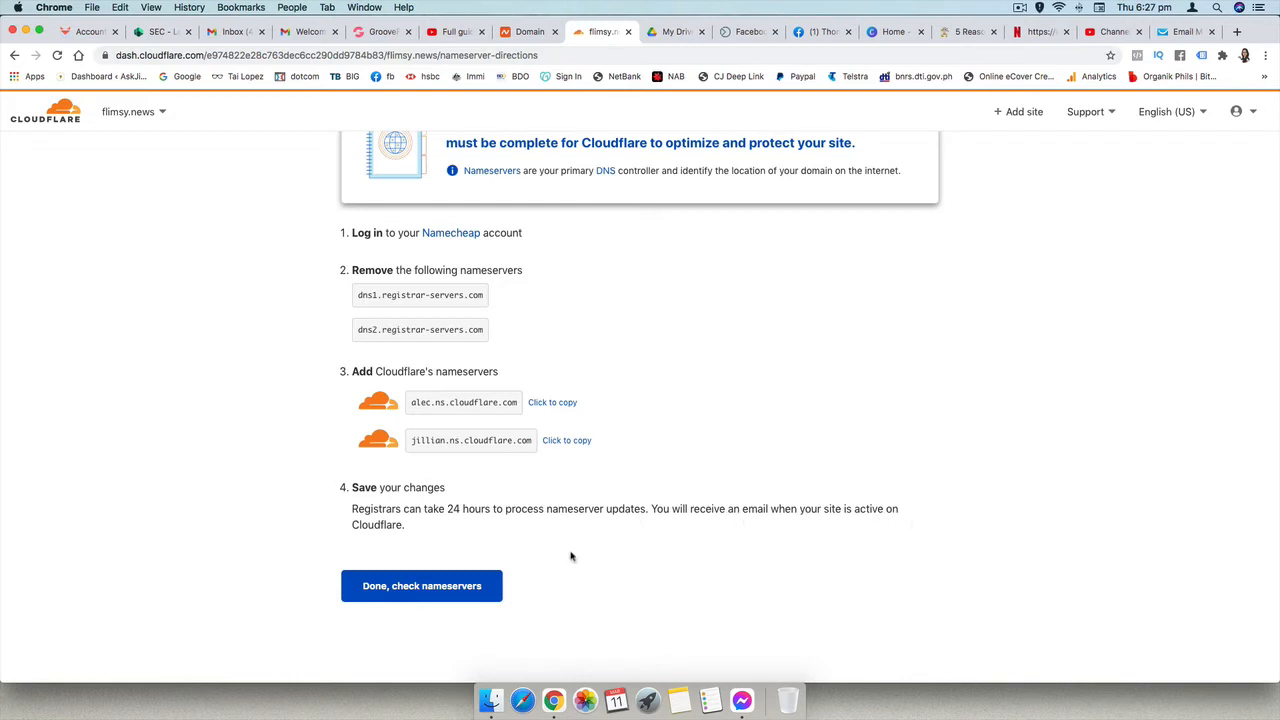
pyautogui.click(417, 589)
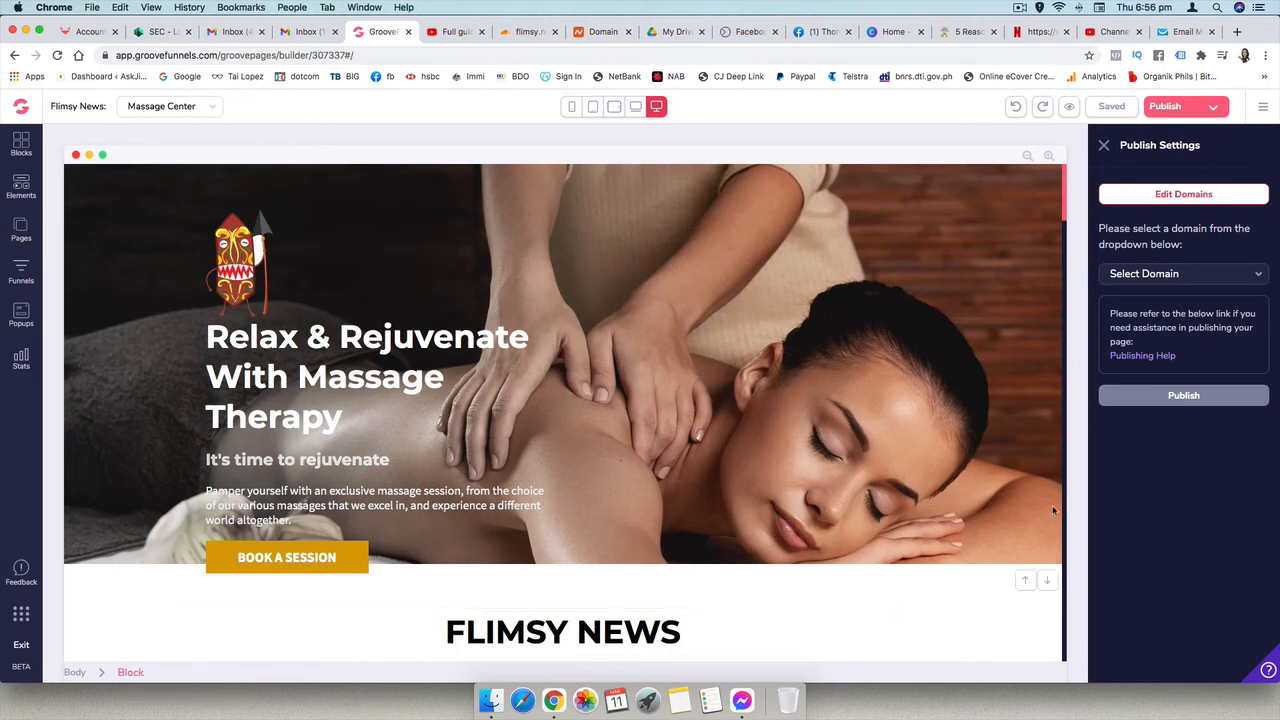
# - Add the domain flimsy.news to the GrooveFunnels account for GroovePages, decline hosting with "No thanks!", and save it
pyautogui.click(1184, 195)
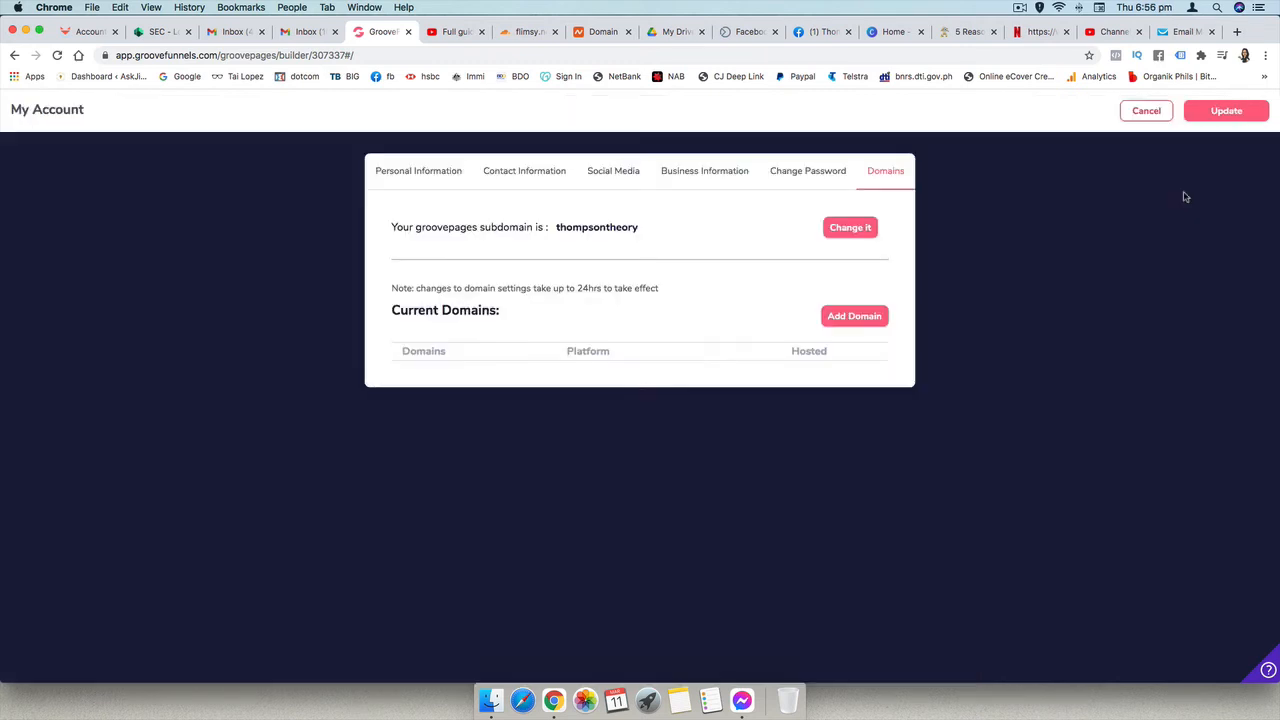
pyautogui.click(856, 318)
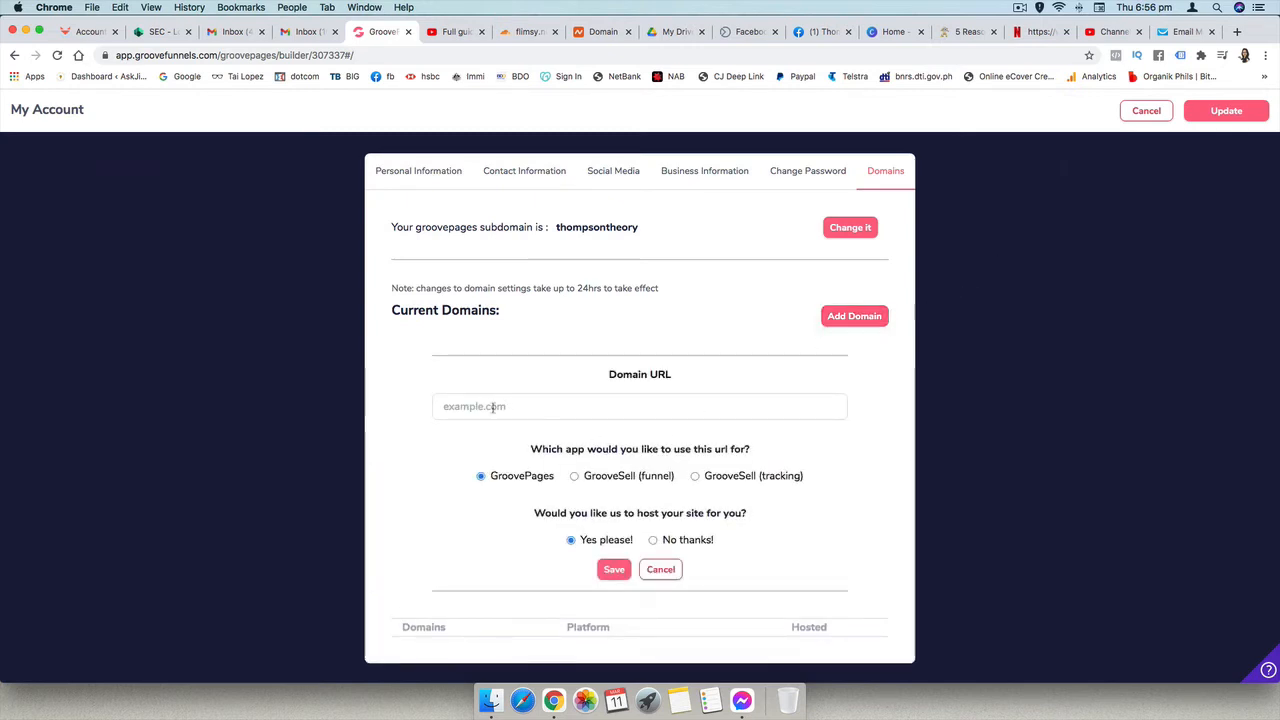
pyautogui.click(1019, 8)
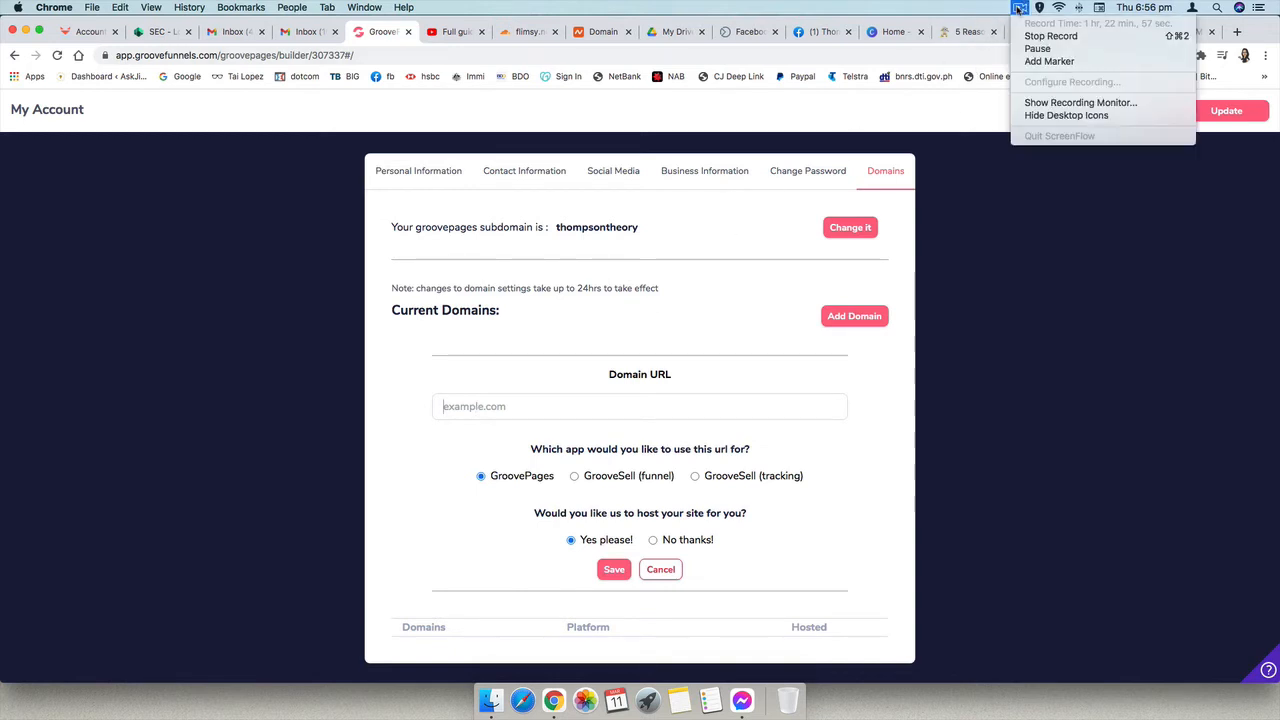
pyautogui.click(505, 408)
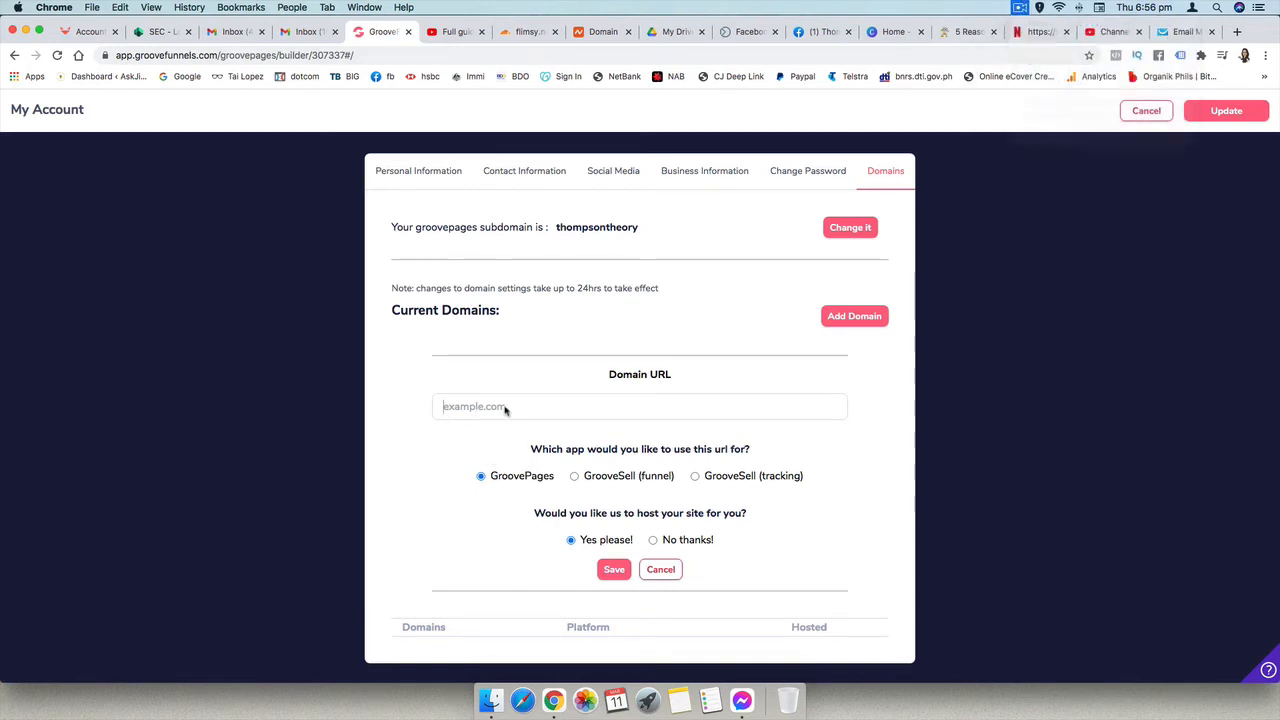
pyautogui.write('flimsy.news')
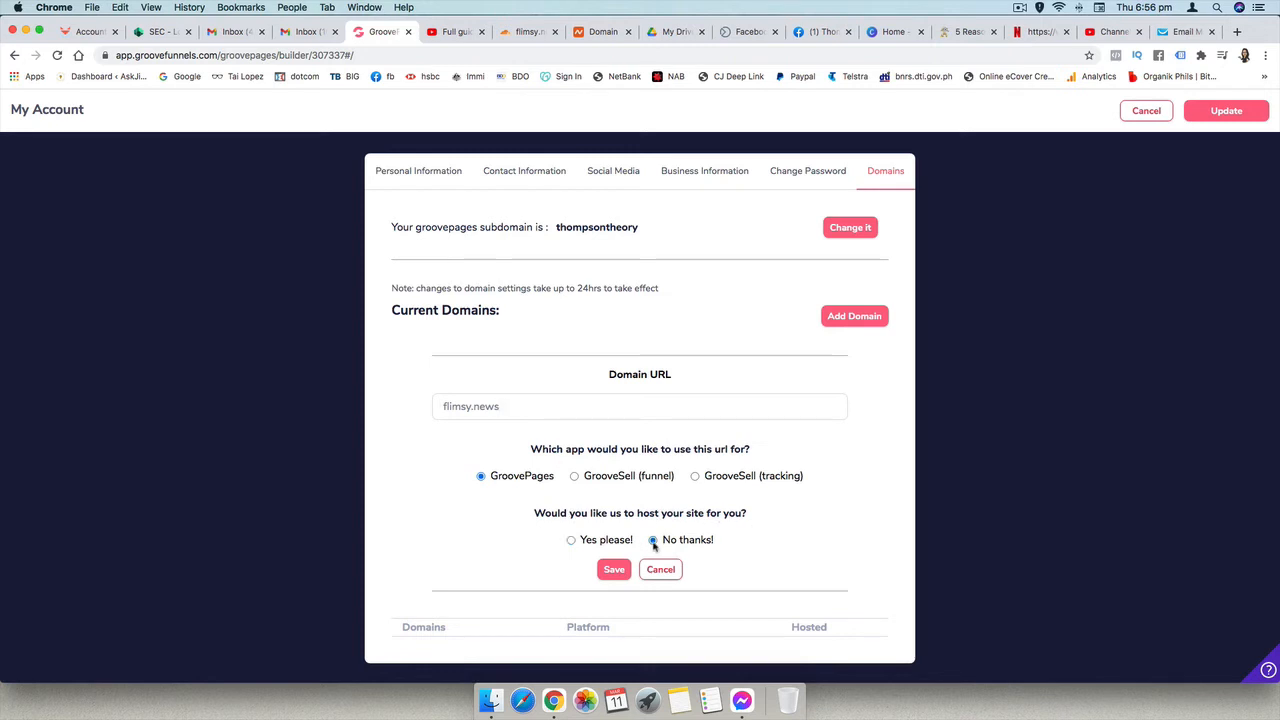
pyautogui.click(610, 571)
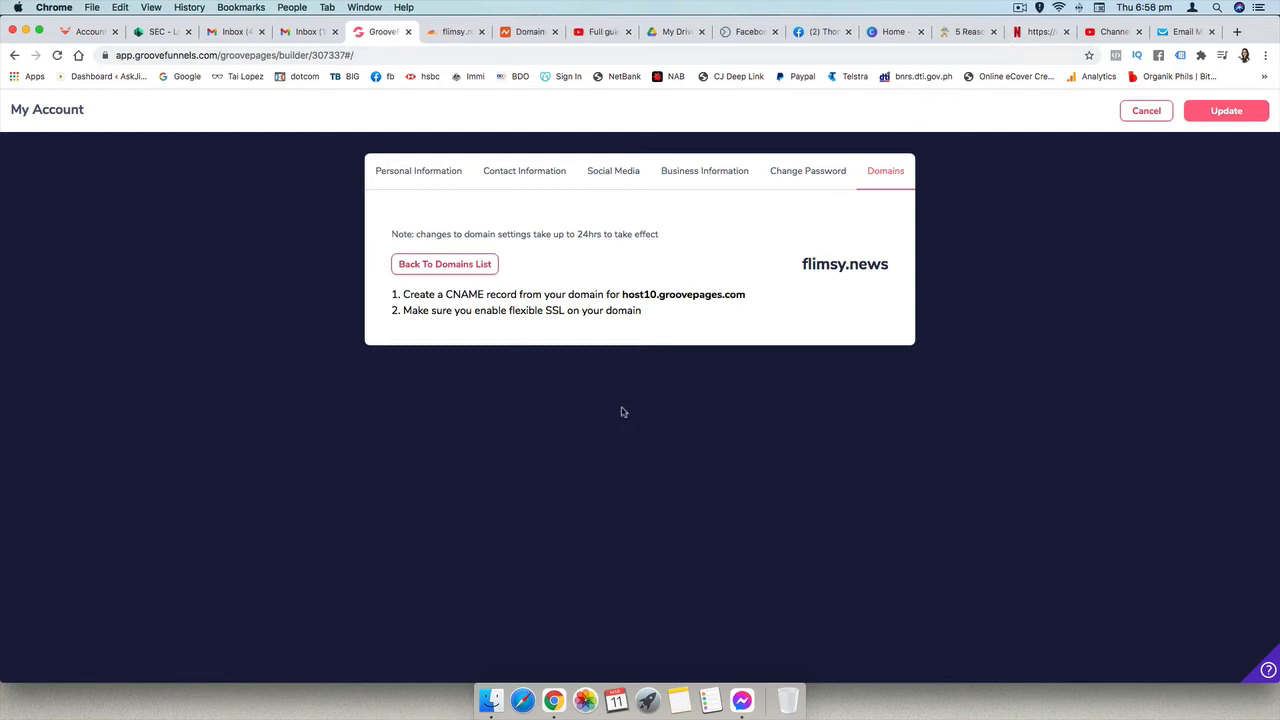
# - Copy the CNAME target host10.groovepages.com from GrooveFunnels and open the DNS settings of flimsy.news in Cloudflare
pyautogui.click(453, 33)
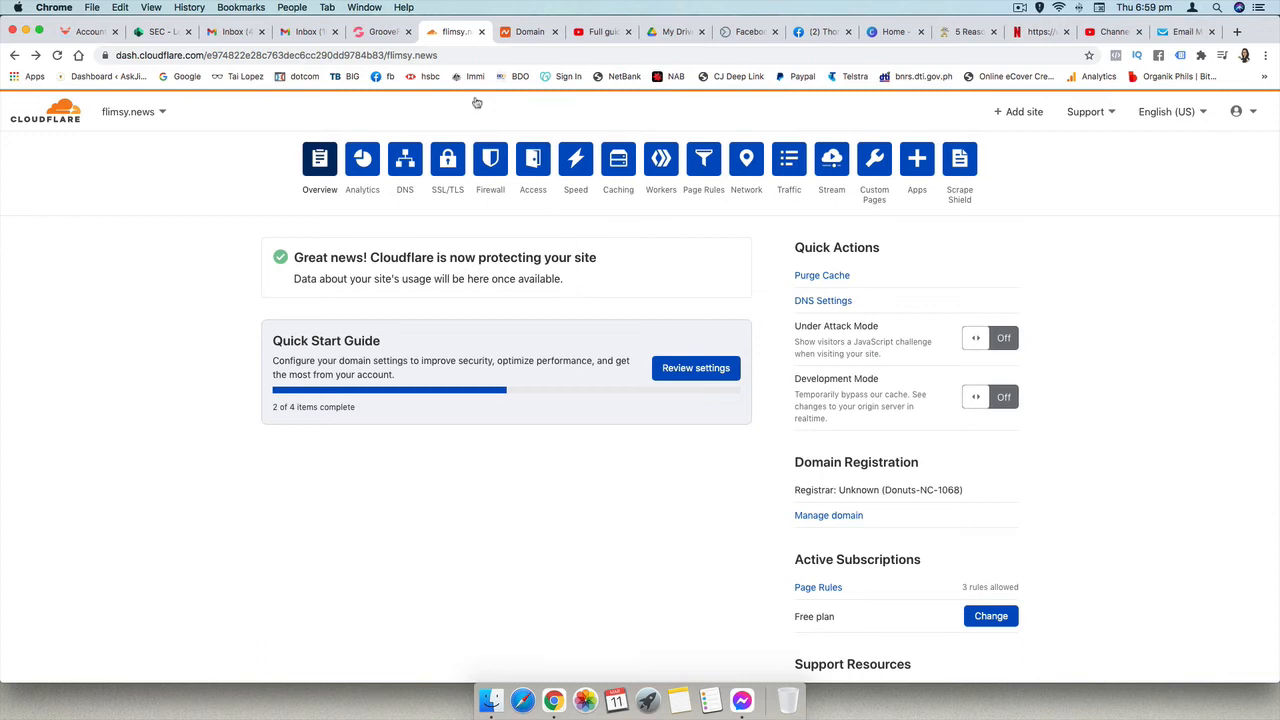
pyautogui.click(370, 33)
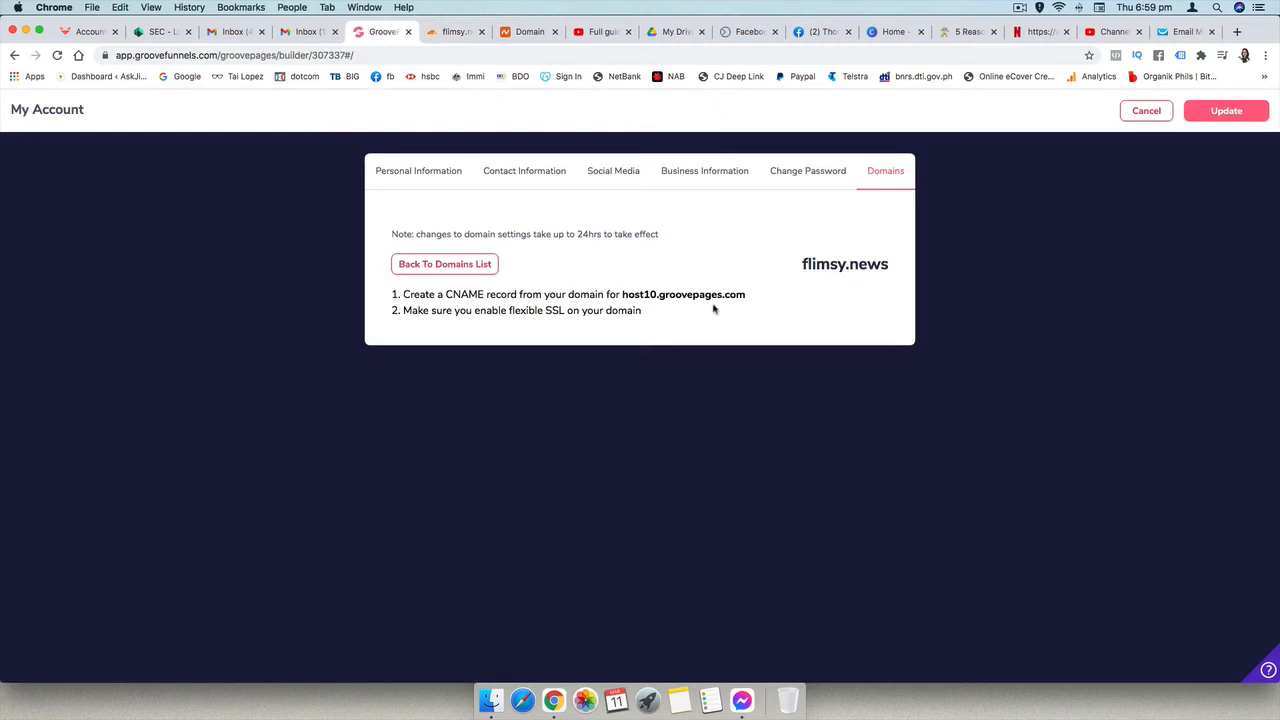
pyautogui.moveTo(746, 298); pyautogui.dragTo(622, 295)
pyautogui.press('super+c')
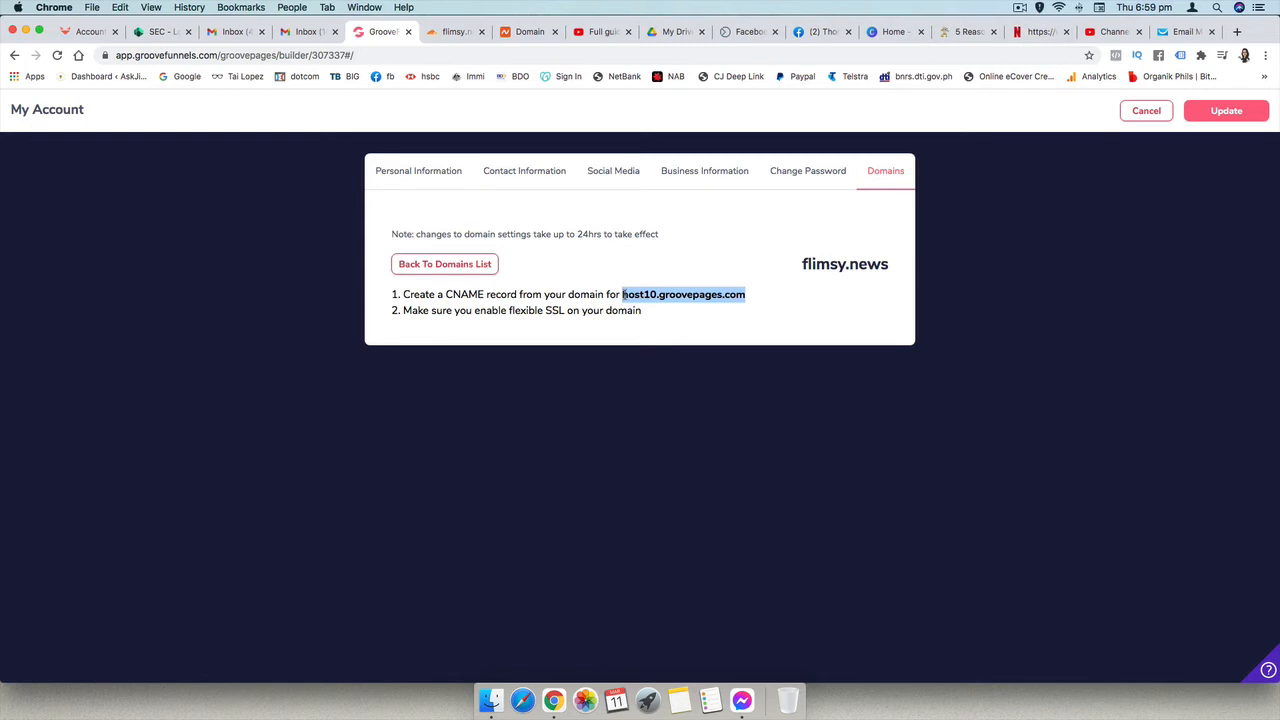
pyautogui.click(457, 33)
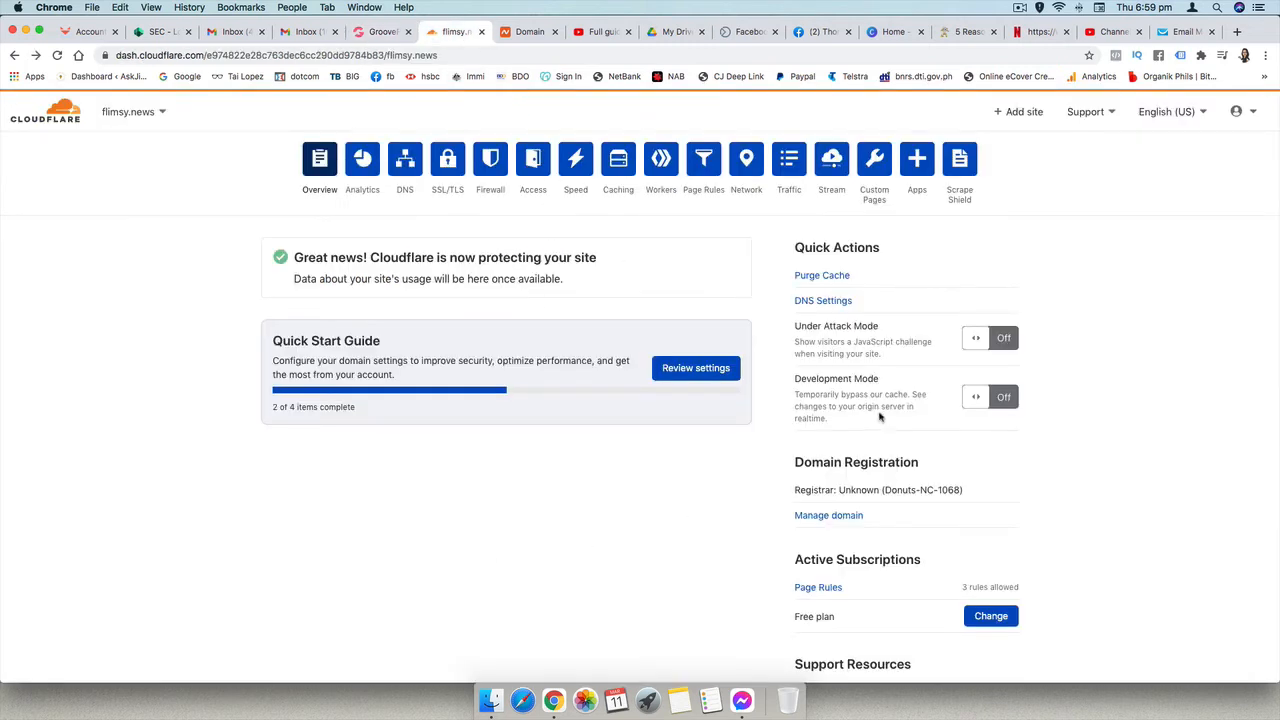
pyautogui.click(823, 300)
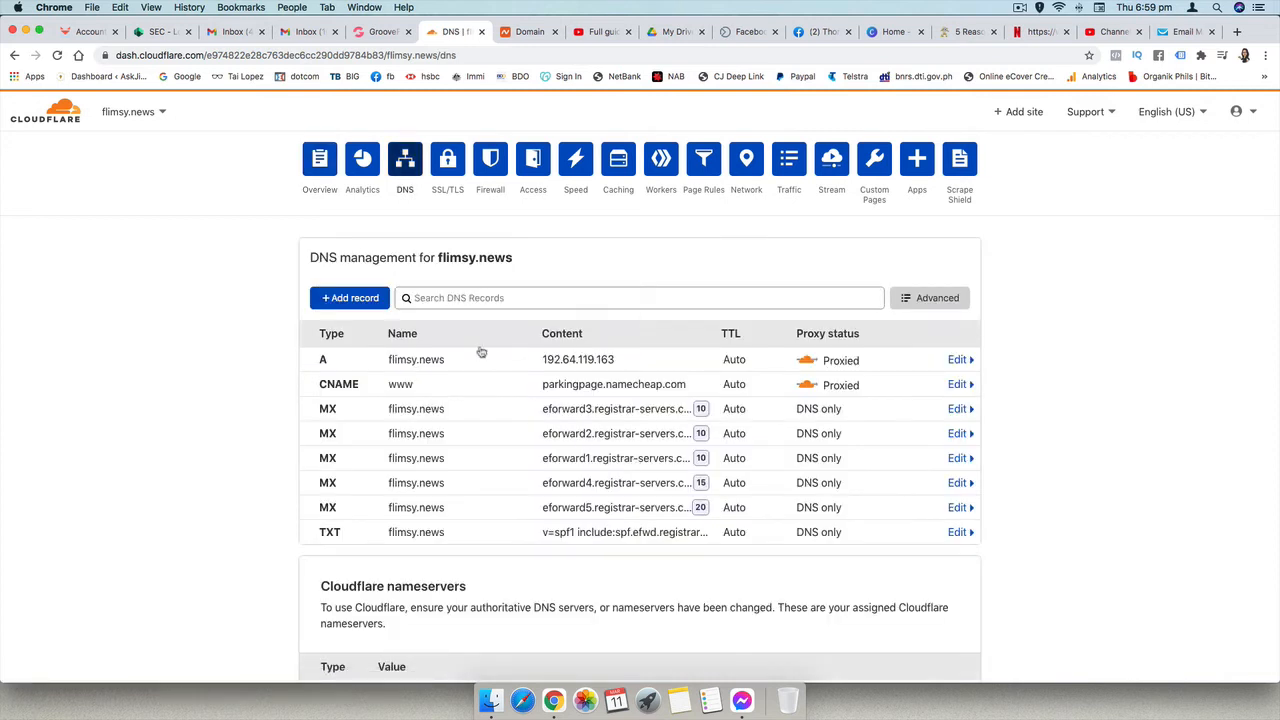
# - Set the www CNAME record's name to @ and its target to host10.groovepages.com, and try to save it
pyautogui.click(338, 389)
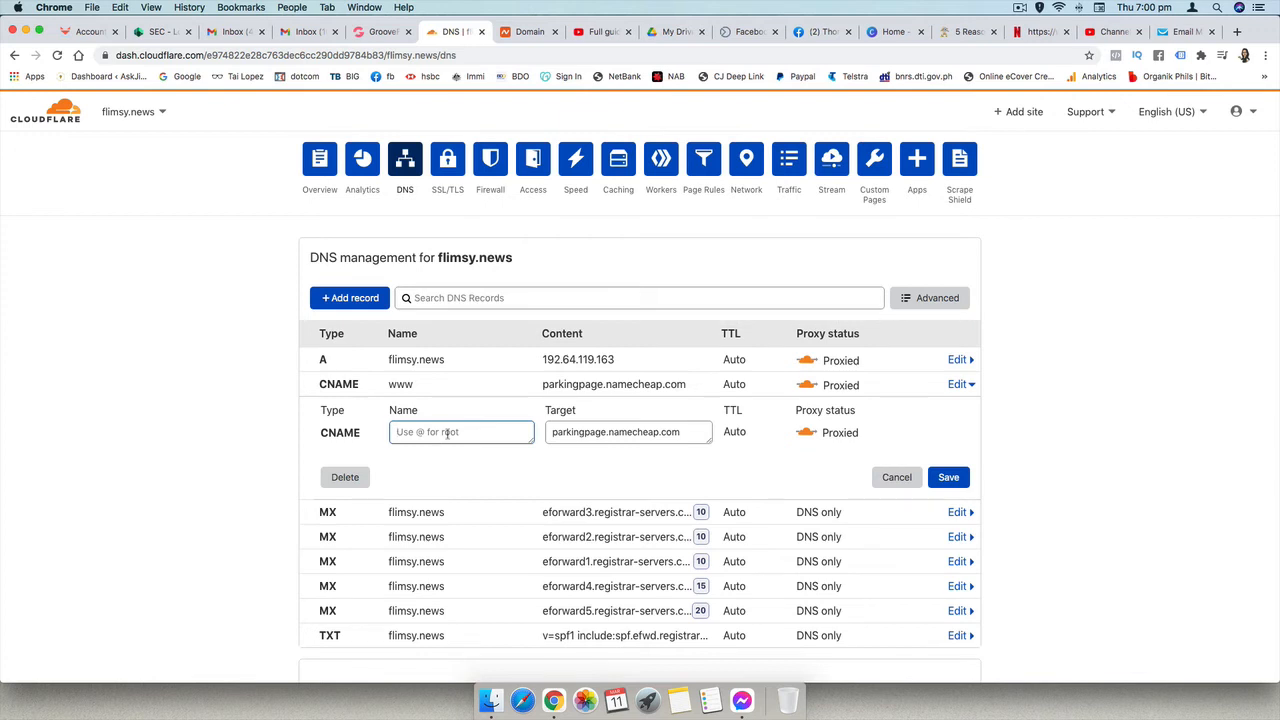
pyautogui.write('@')
pyautogui.moveTo(693, 431); pyautogui.dragTo(553, 432)
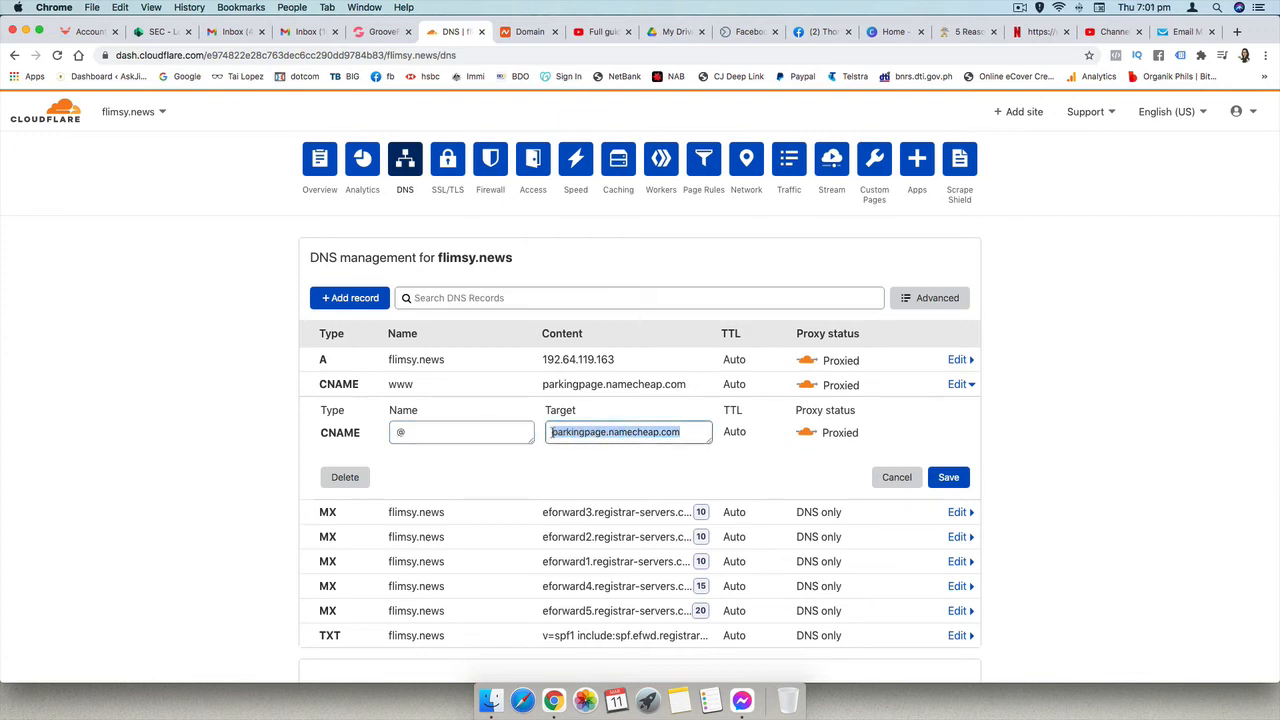
pyautogui.press('super+v')
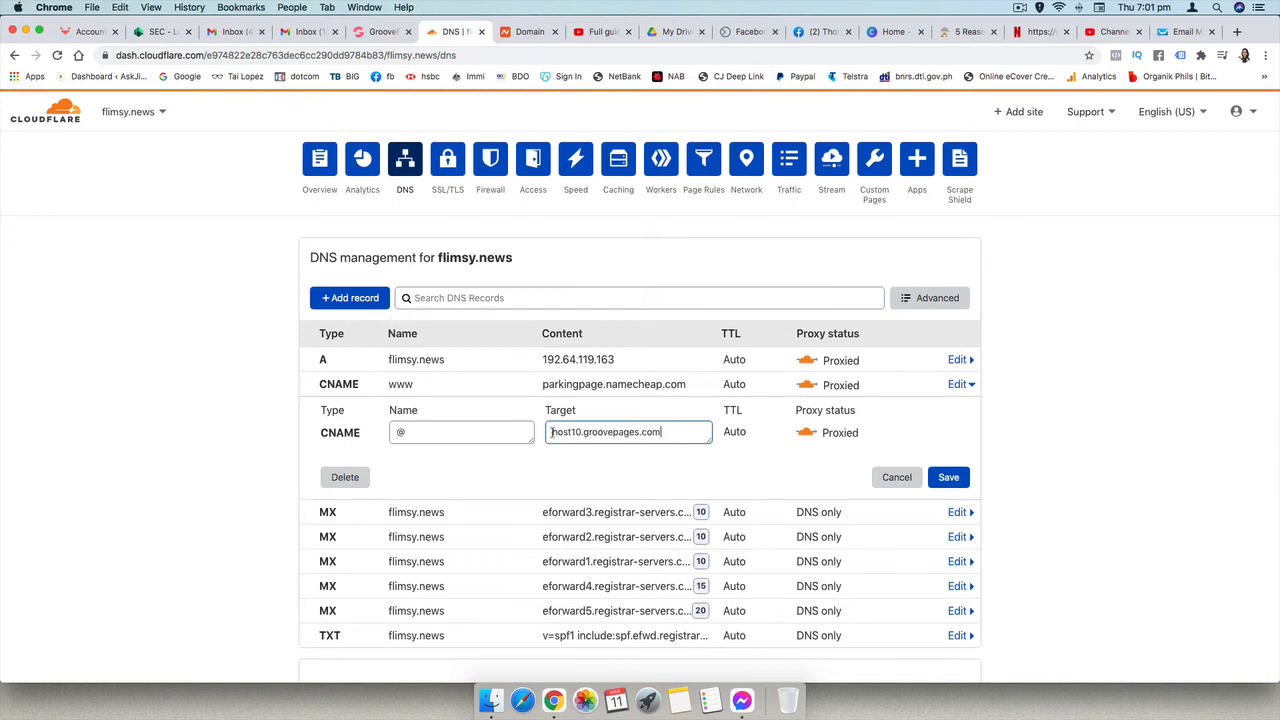
pyautogui.click(948, 477)
# - Delete the A record for flimsy.news and save the edited CNAME record
pyautogui.scroll(-1, 948, 477)
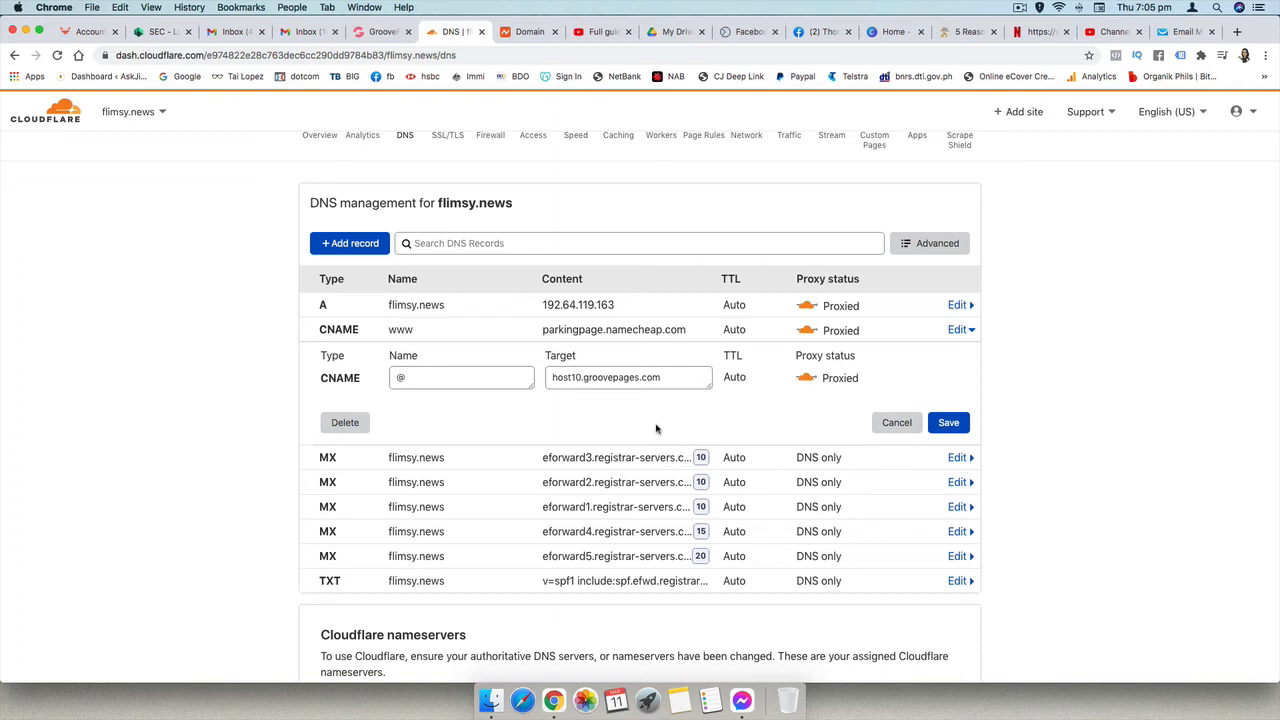
pyautogui.click(337, 306)
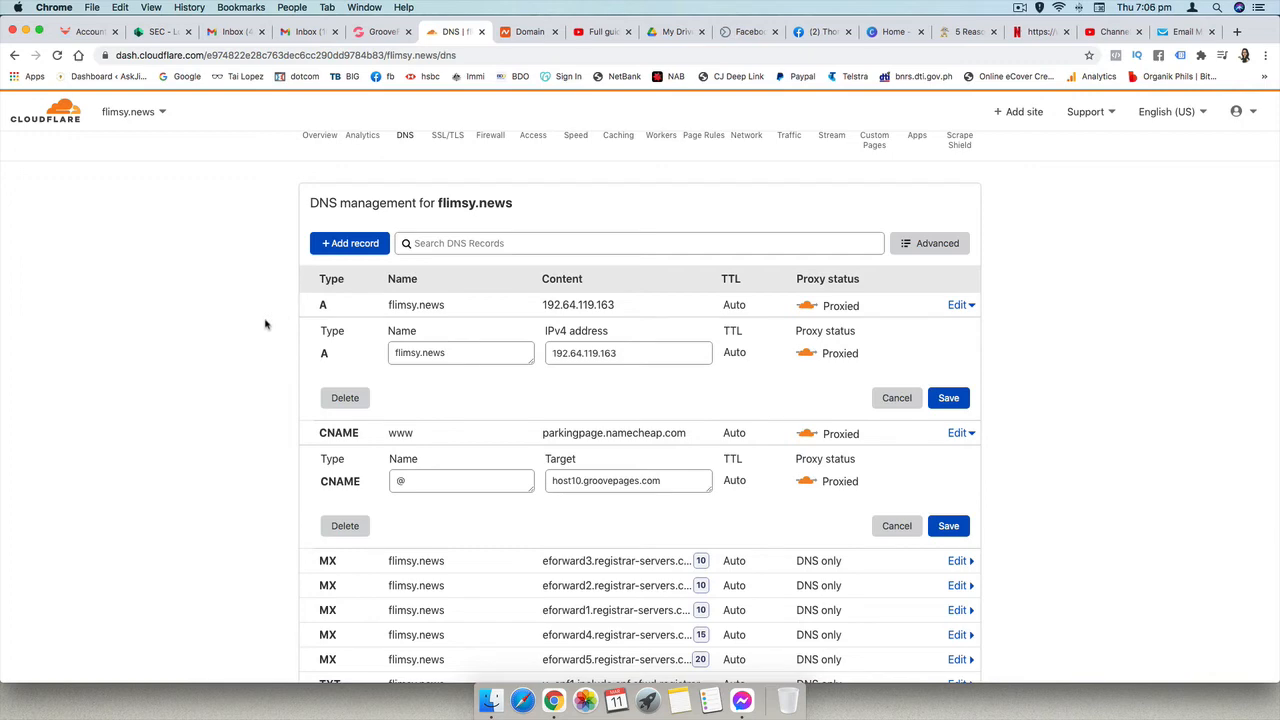
pyautogui.click(345, 397)
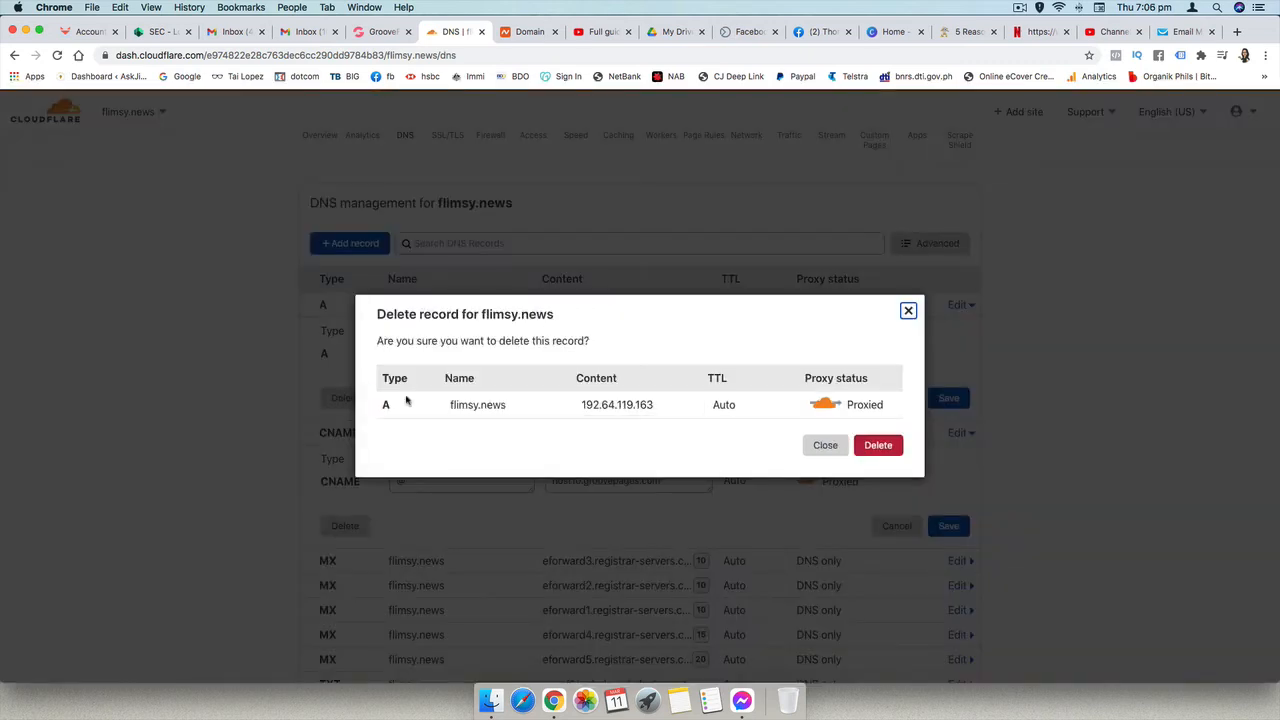
pyautogui.click(876, 447)
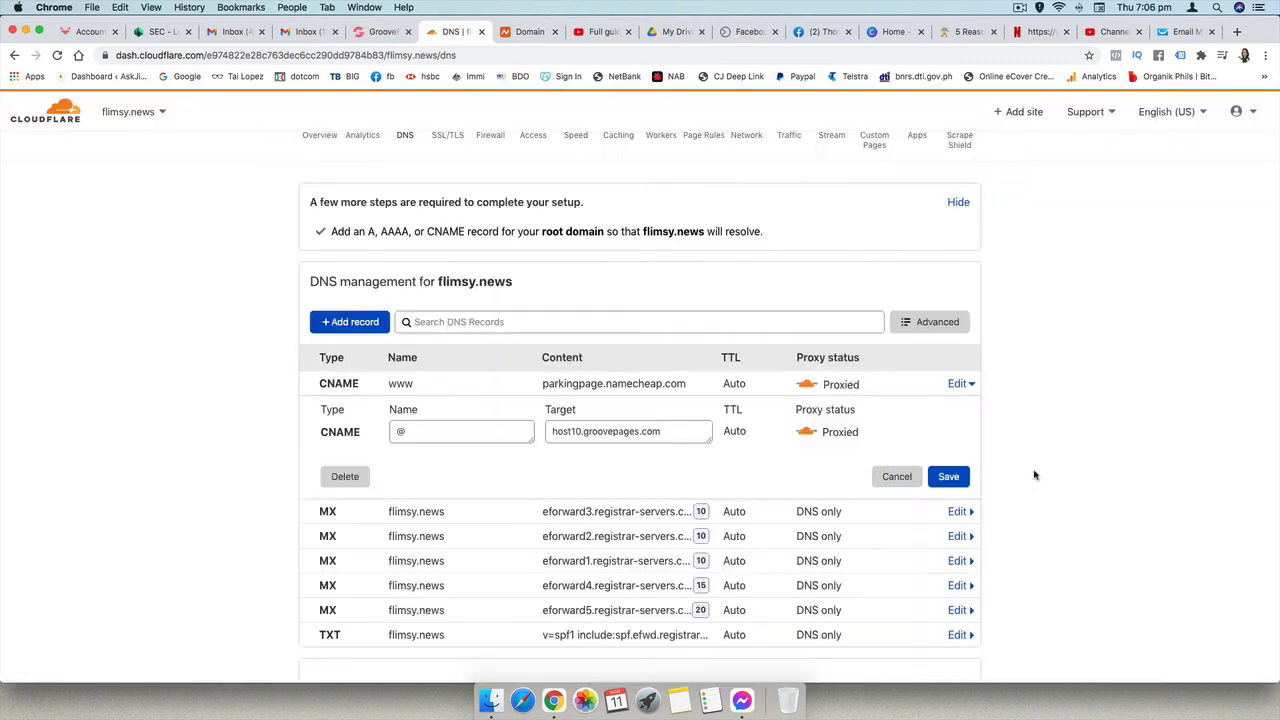
pyautogui.click(949, 477)
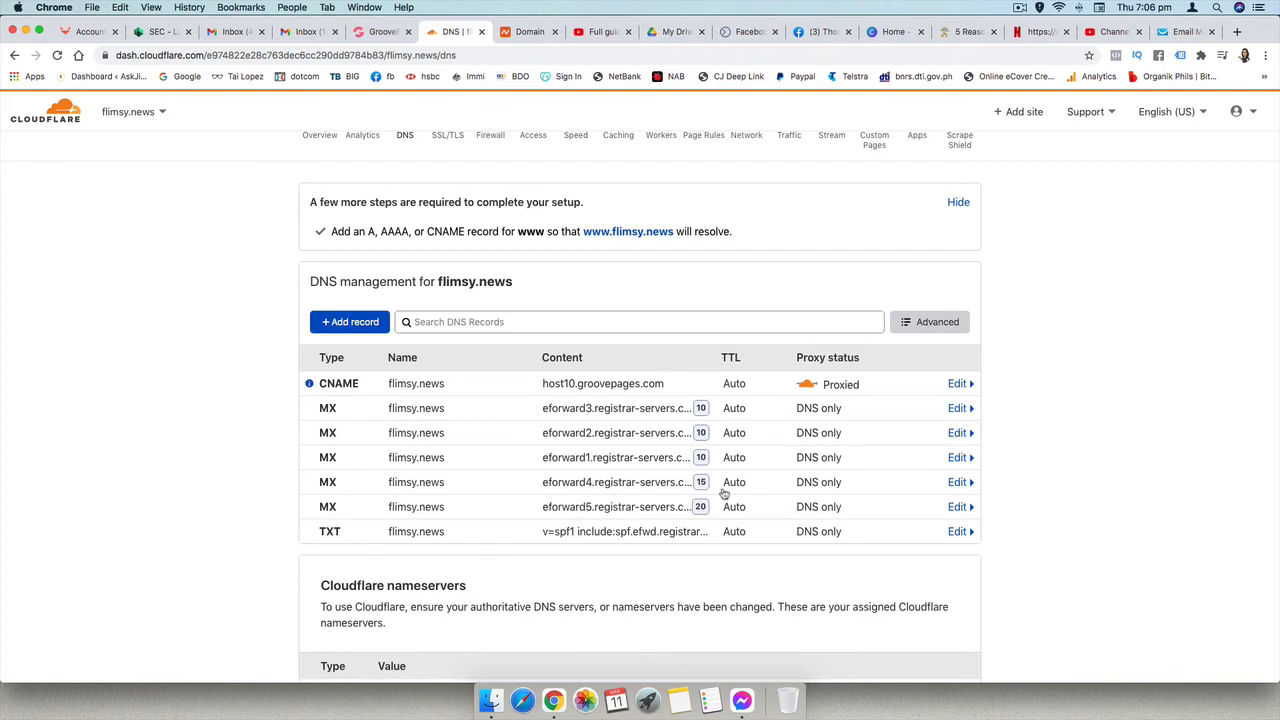
# - Add a CNAME record named www with the target host10.groovepages.com and save it
pyautogui.click(366, 326)
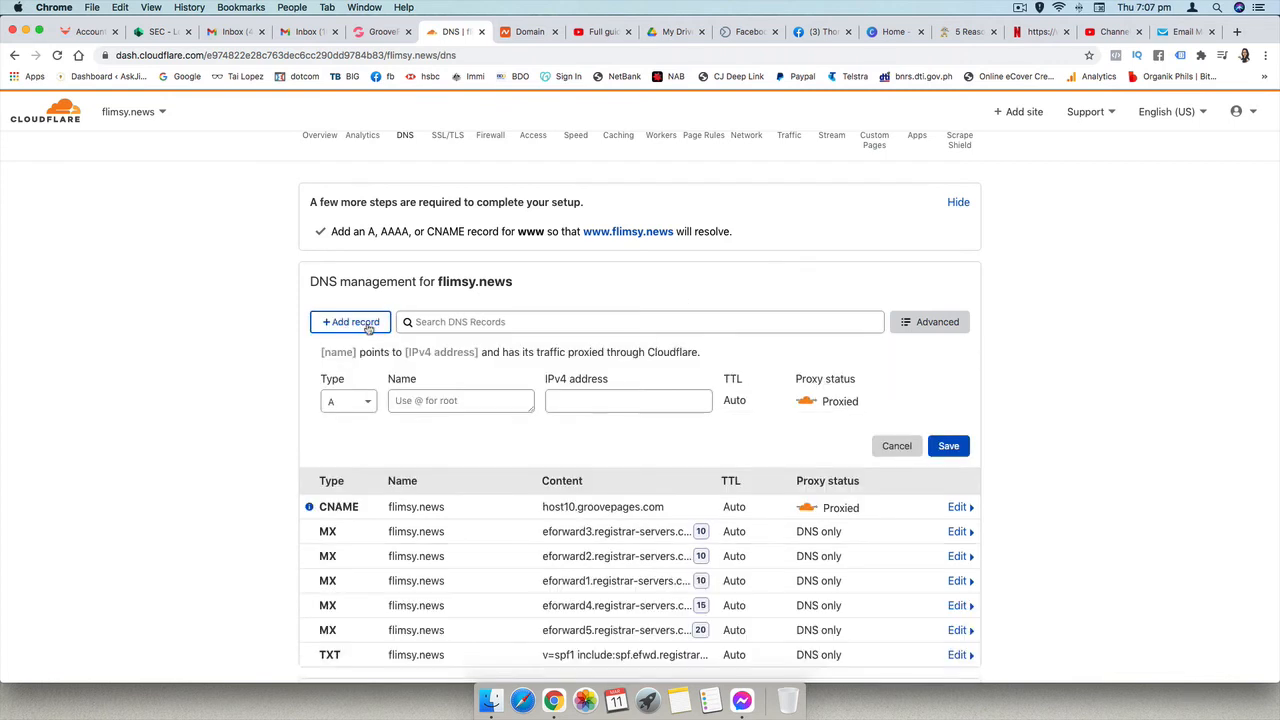
pyautogui.click(350, 401)
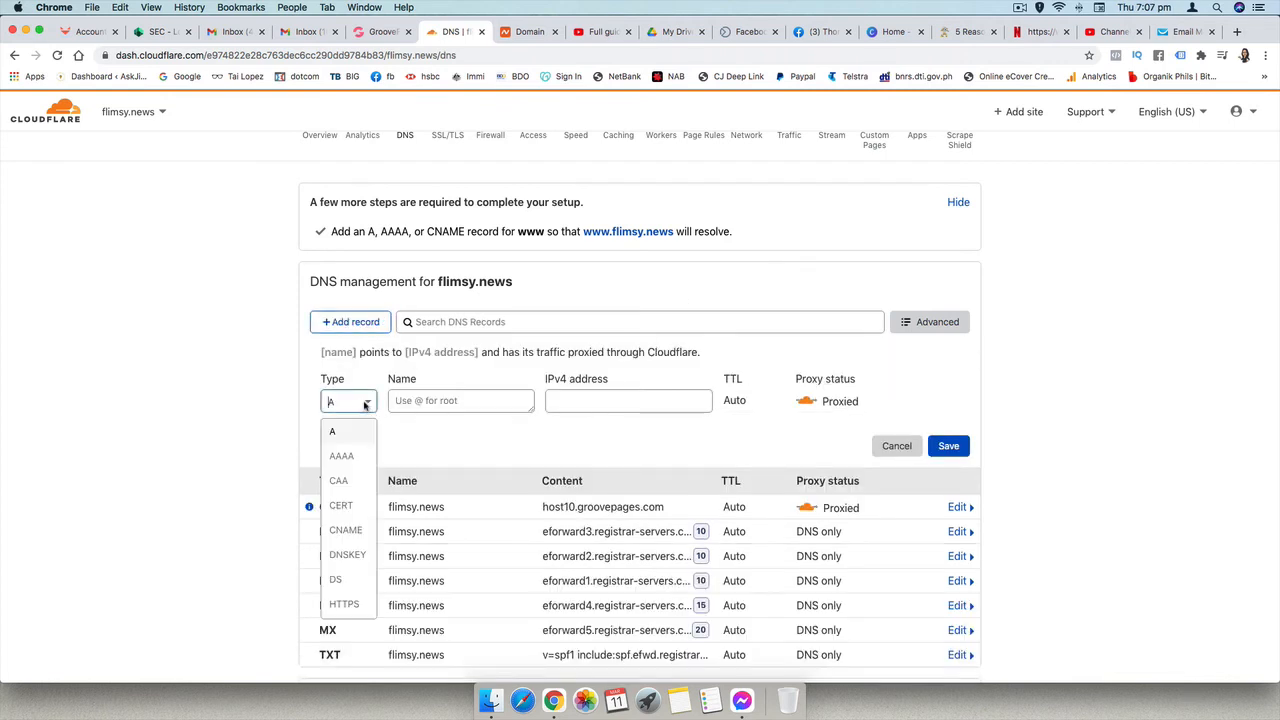
pyautogui.click(345, 530)
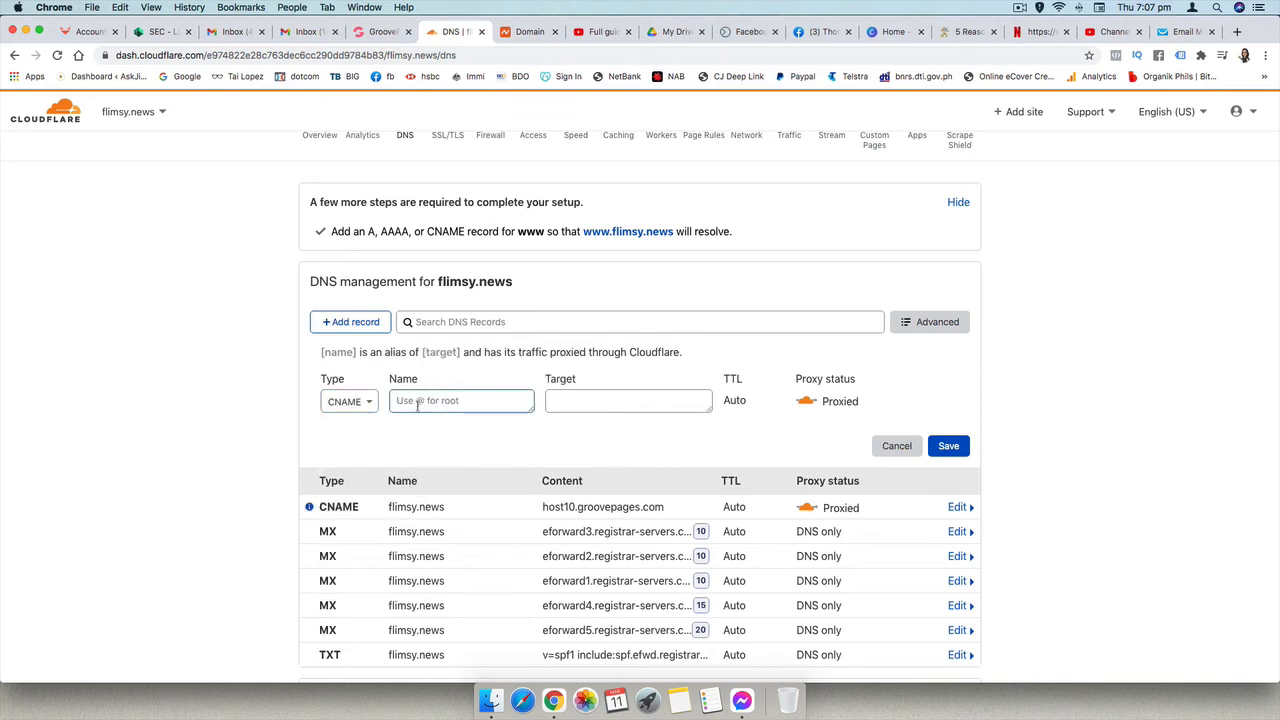
pyautogui.write('www')
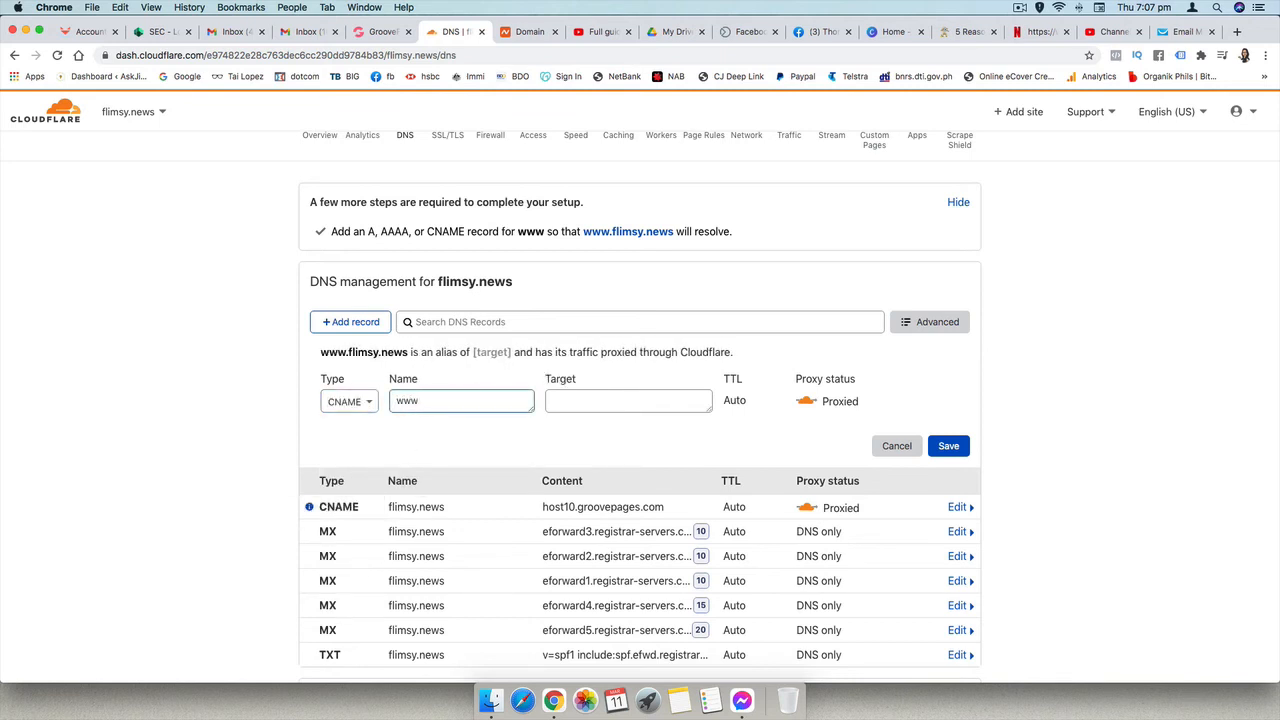
pyautogui.click(581, 398)
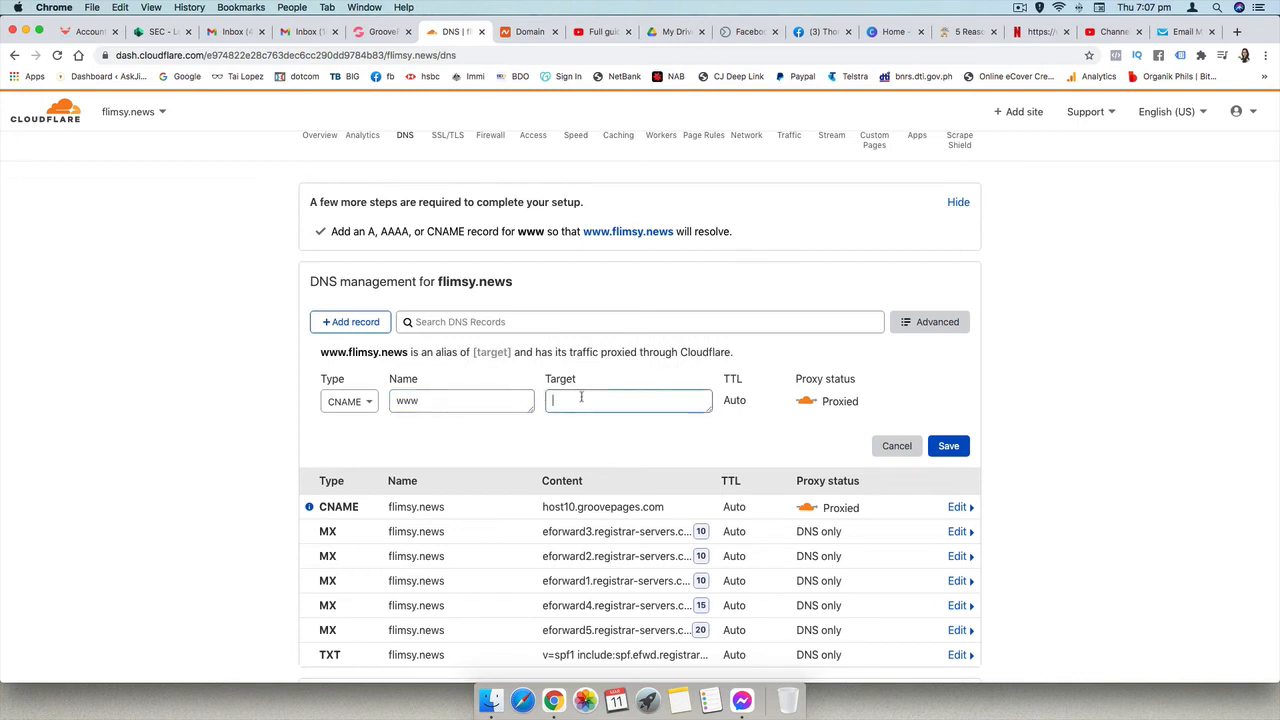
pyautogui.press('super+v')
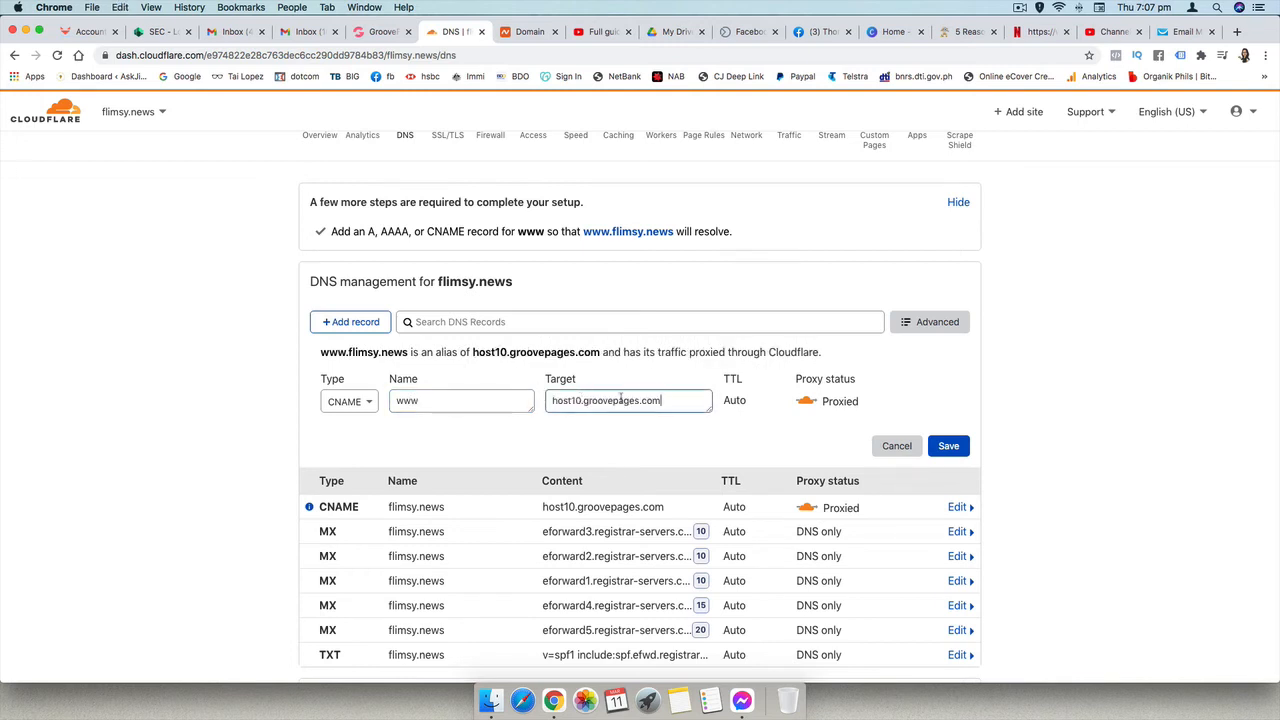
pyautogui.press('Return')
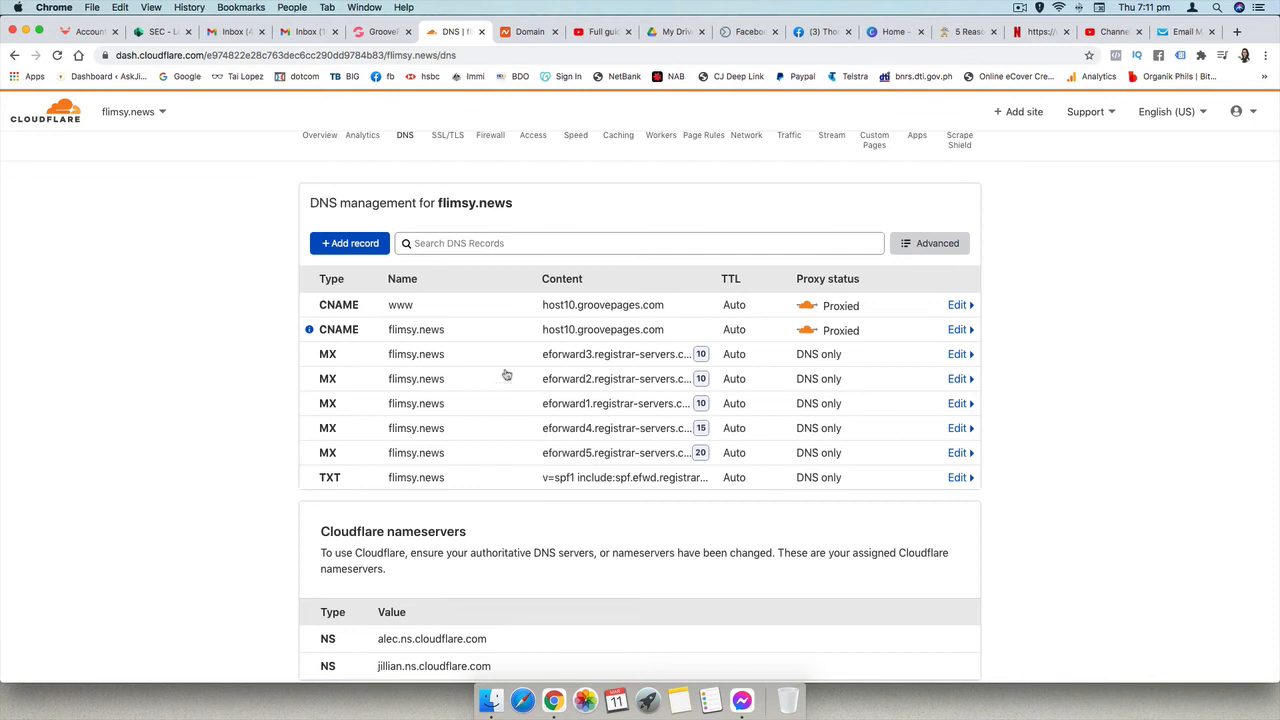
# - Delete the three priority 10 MX records pointing to eforward3, eforward2 and eforward1.registrar-servers.com
pyautogui.click(959, 354)
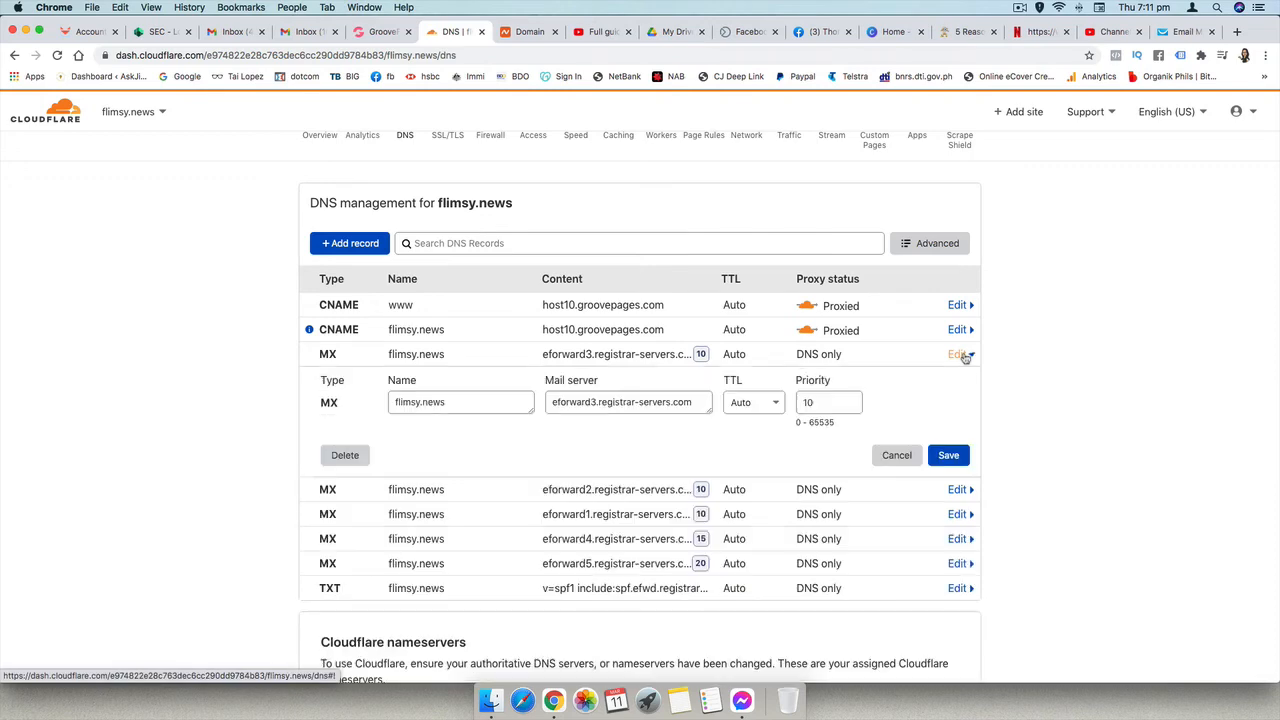
pyautogui.click(350, 456)
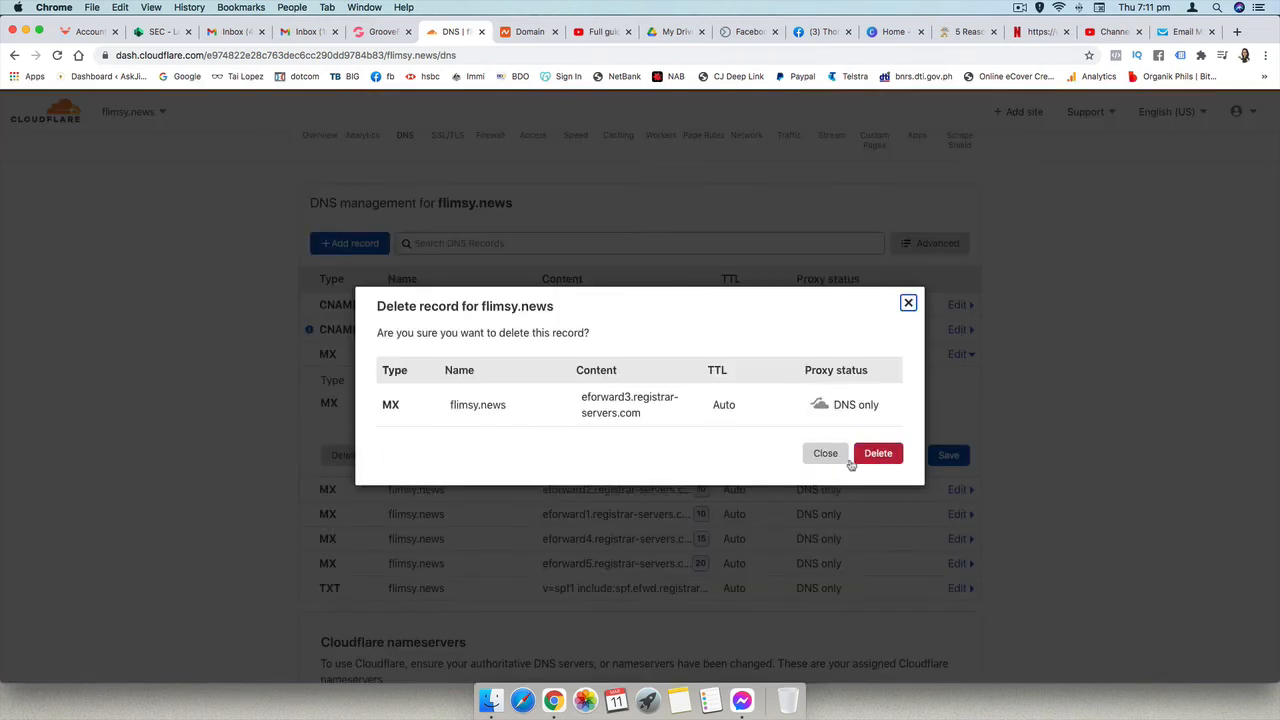
pyautogui.click(884, 455)
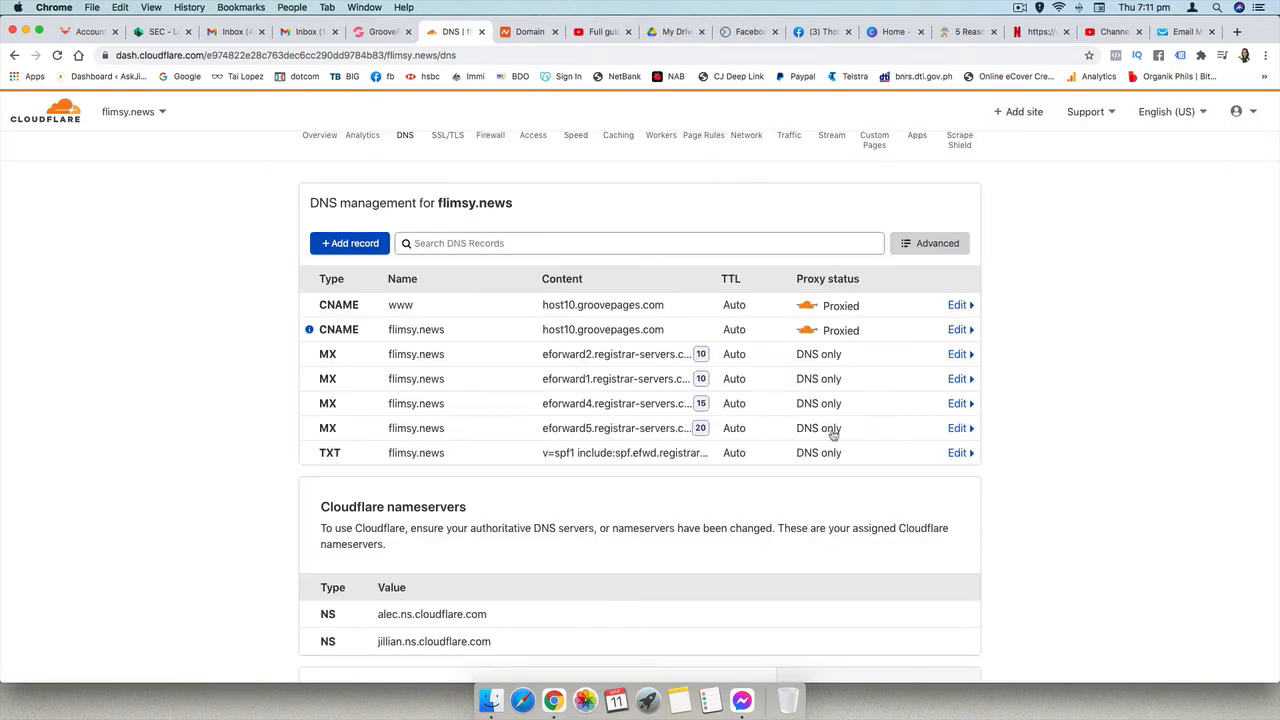
pyautogui.click(955, 354)
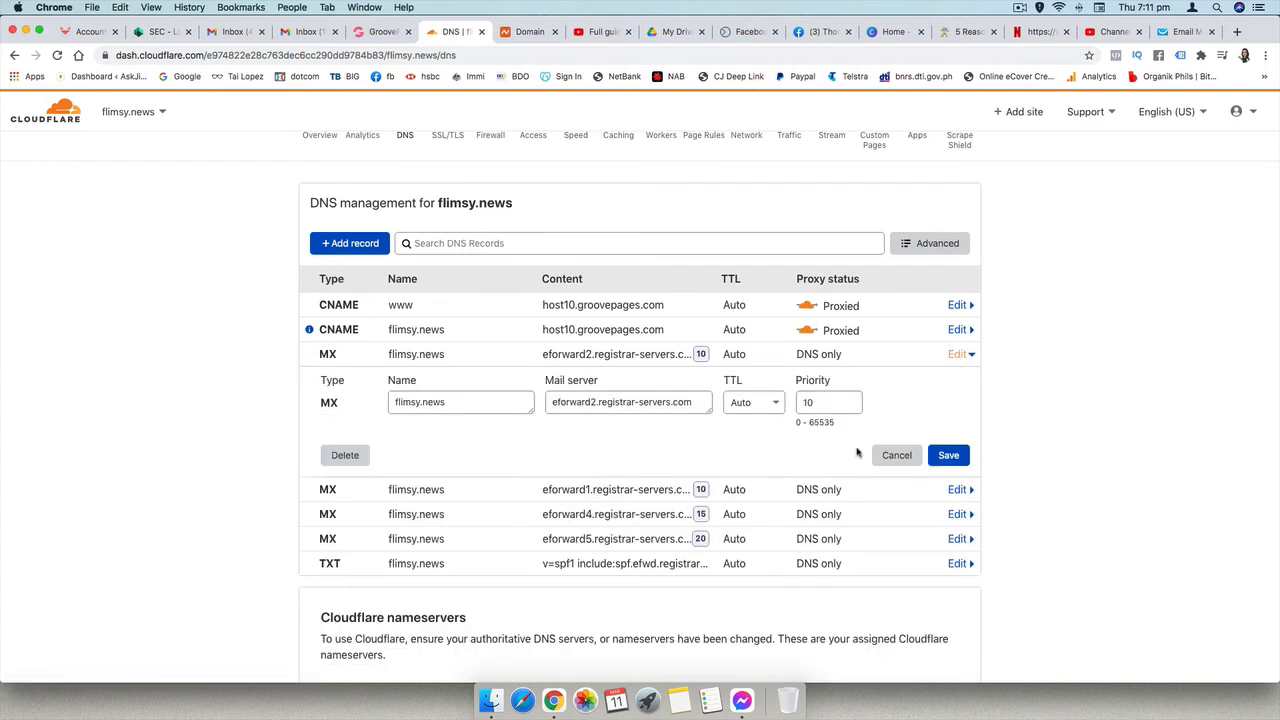
pyautogui.click(356, 457)
pyautogui.click(869, 456)
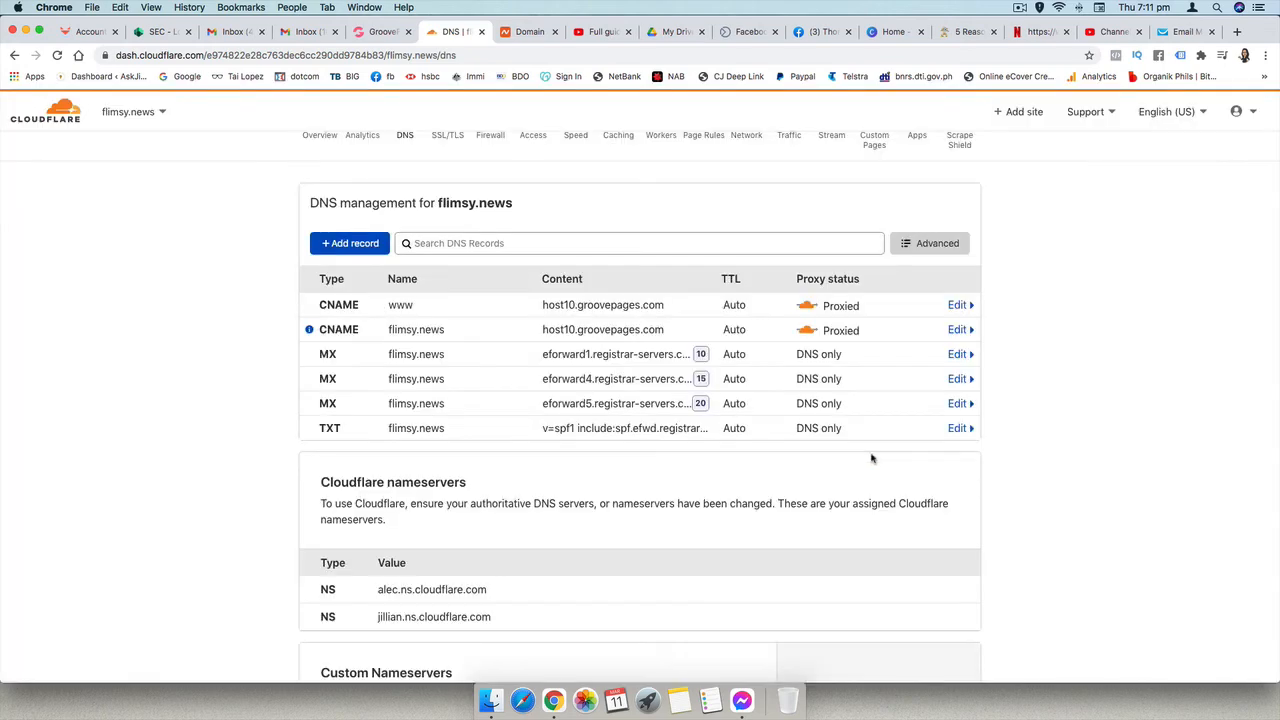
pyautogui.click(955, 354)
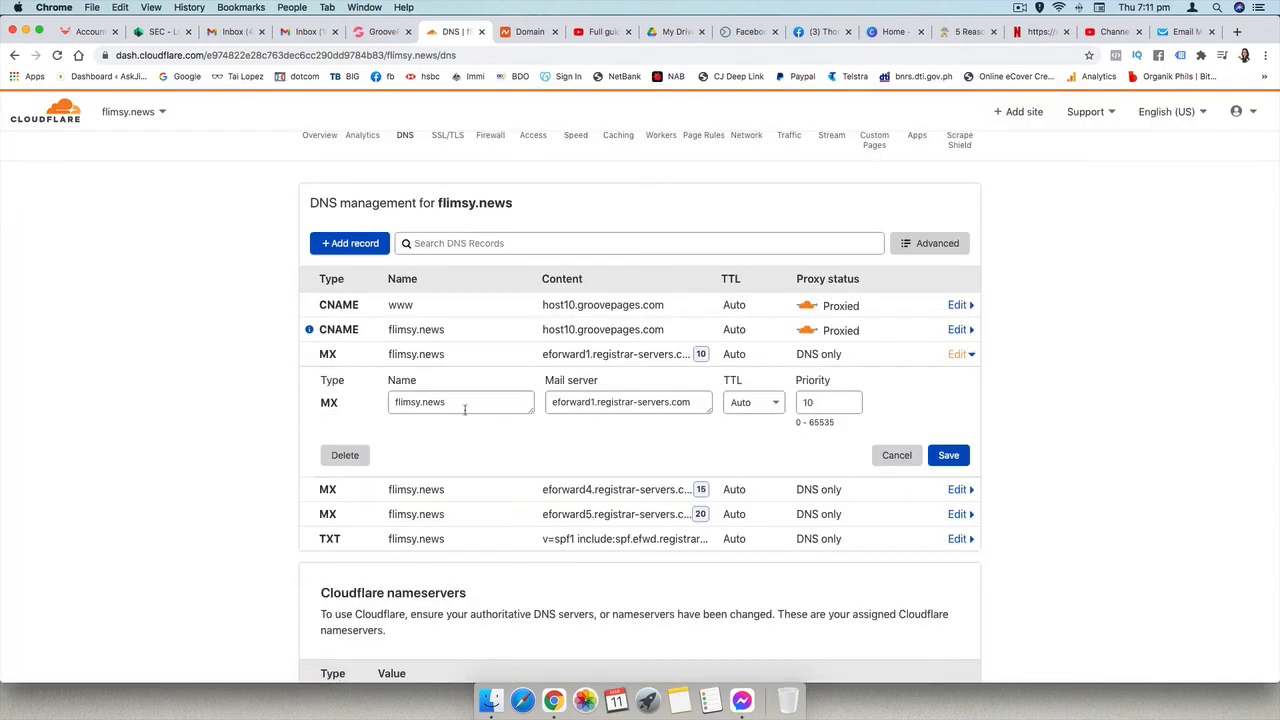
pyautogui.click(347, 456)
pyautogui.click(879, 454)
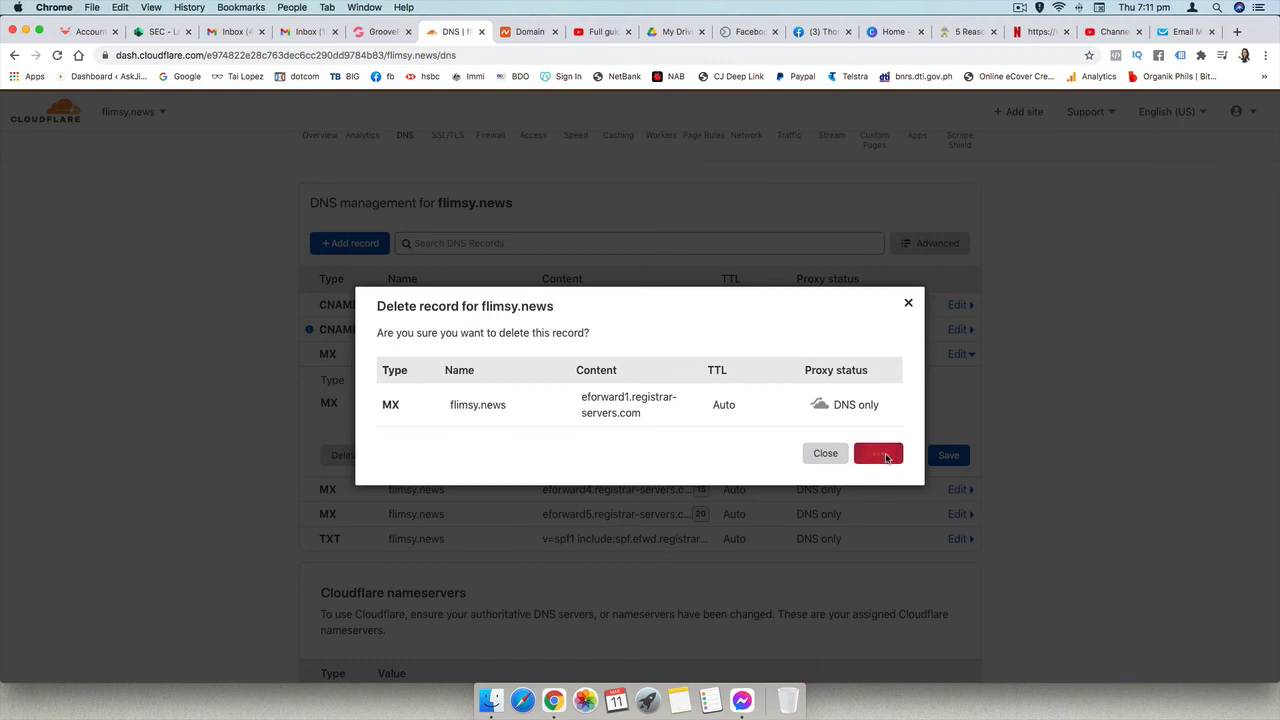
# - Delete the two remaining MX records, eforward4 and eforward5.registrar-servers.com
pyautogui.click(955, 354)
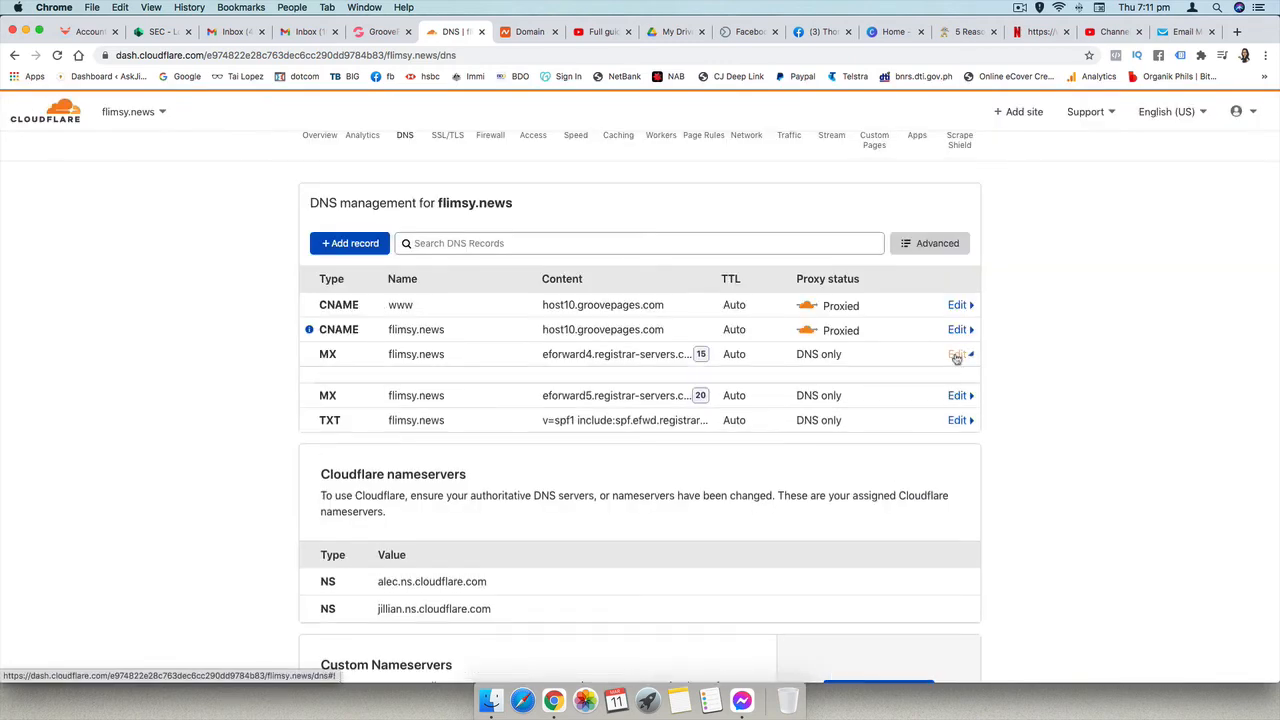
pyautogui.click(346, 456)
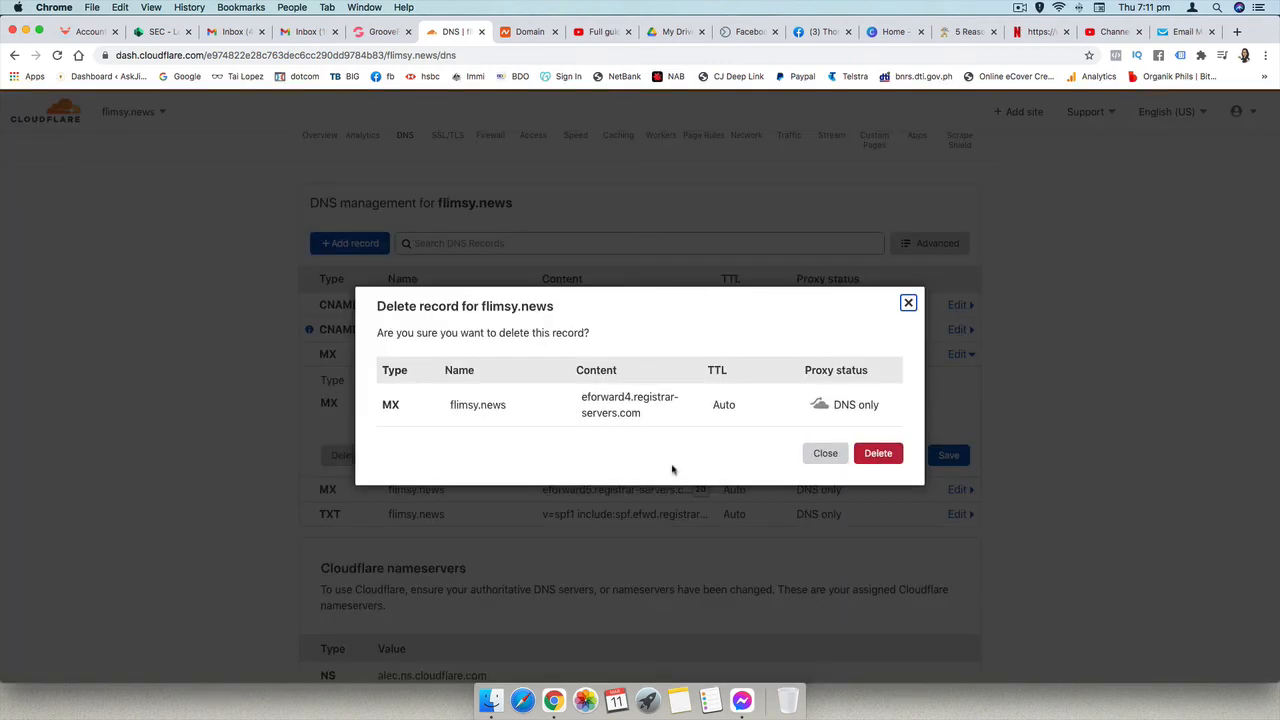
pyautogui.click(878, 455)
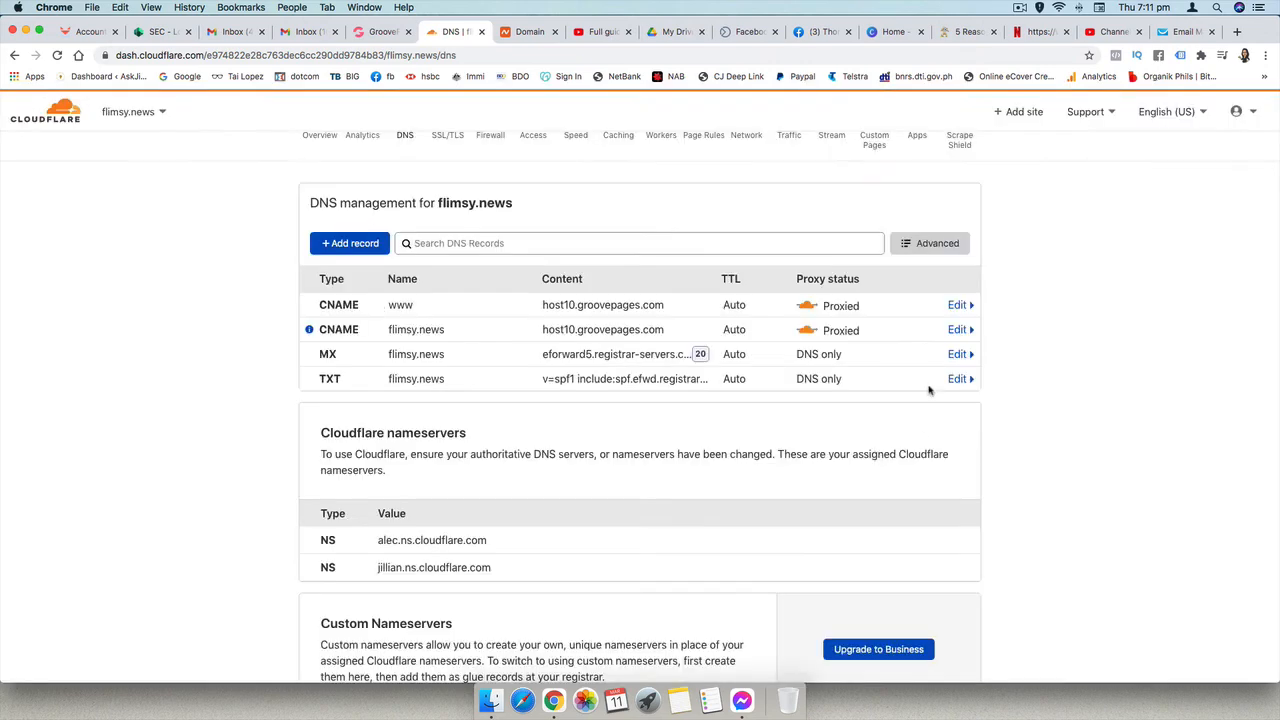
pyautogui.click(955, 354)
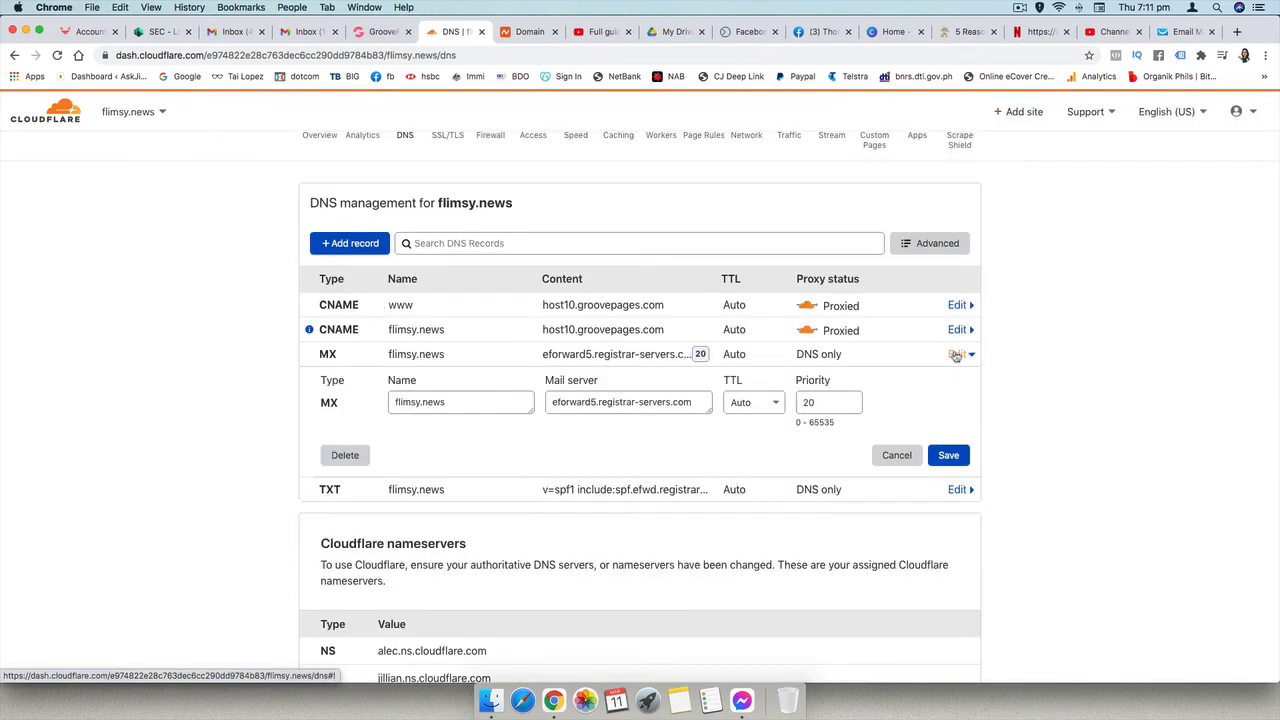
pyautogui.click(345, 455)
pyautogui.click(879, 458)
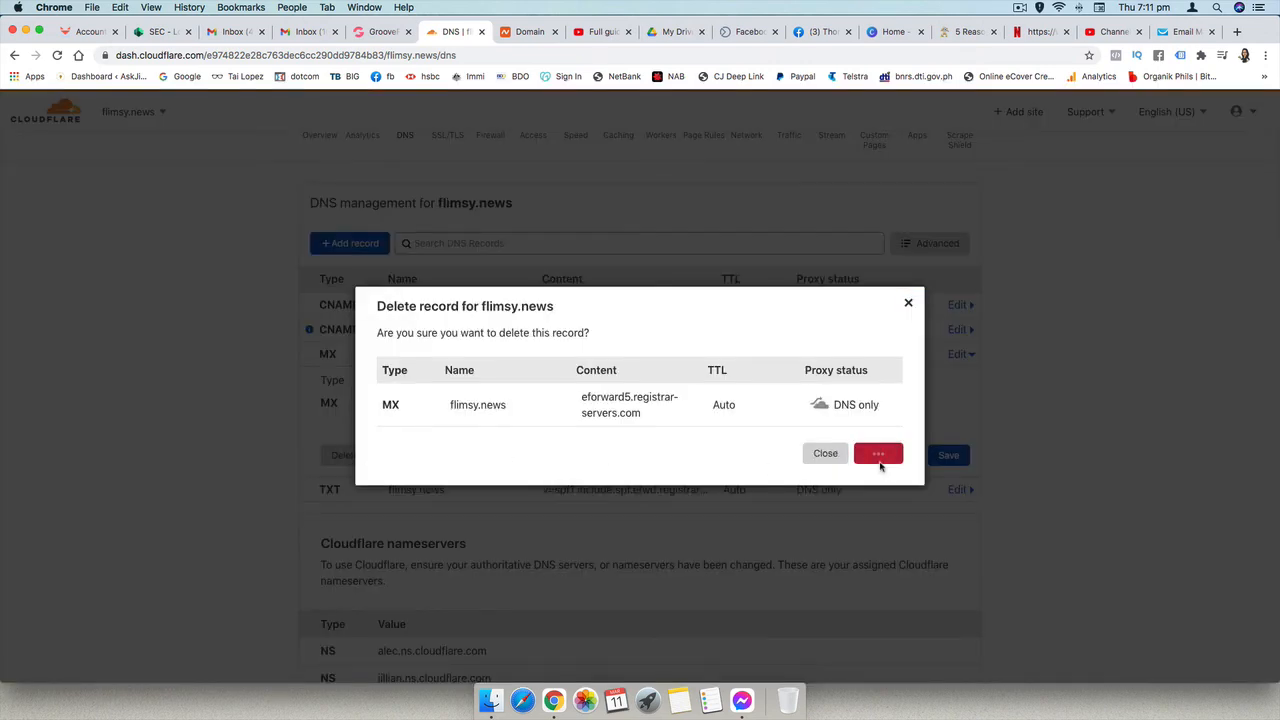
# - Delete the SPF TXT record for flimsy.news
pyautogui.click(957, 432)
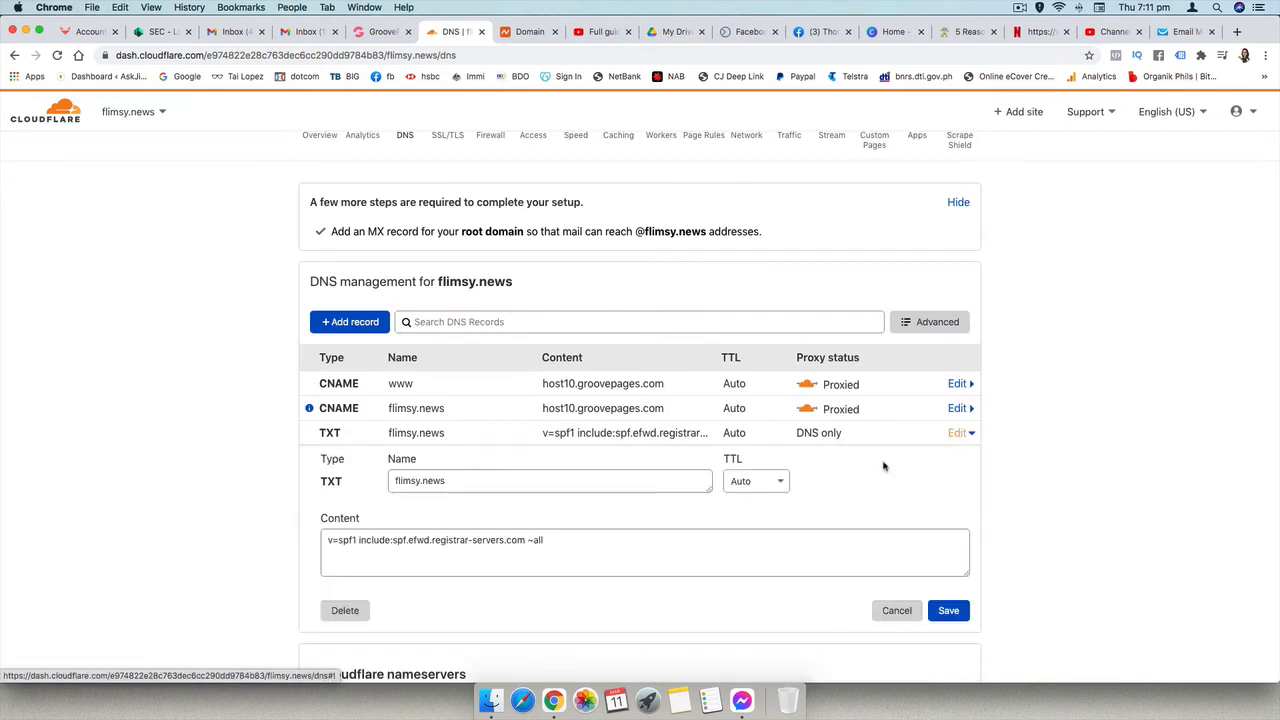
pyautogui.scroll(-1, 353, 555)
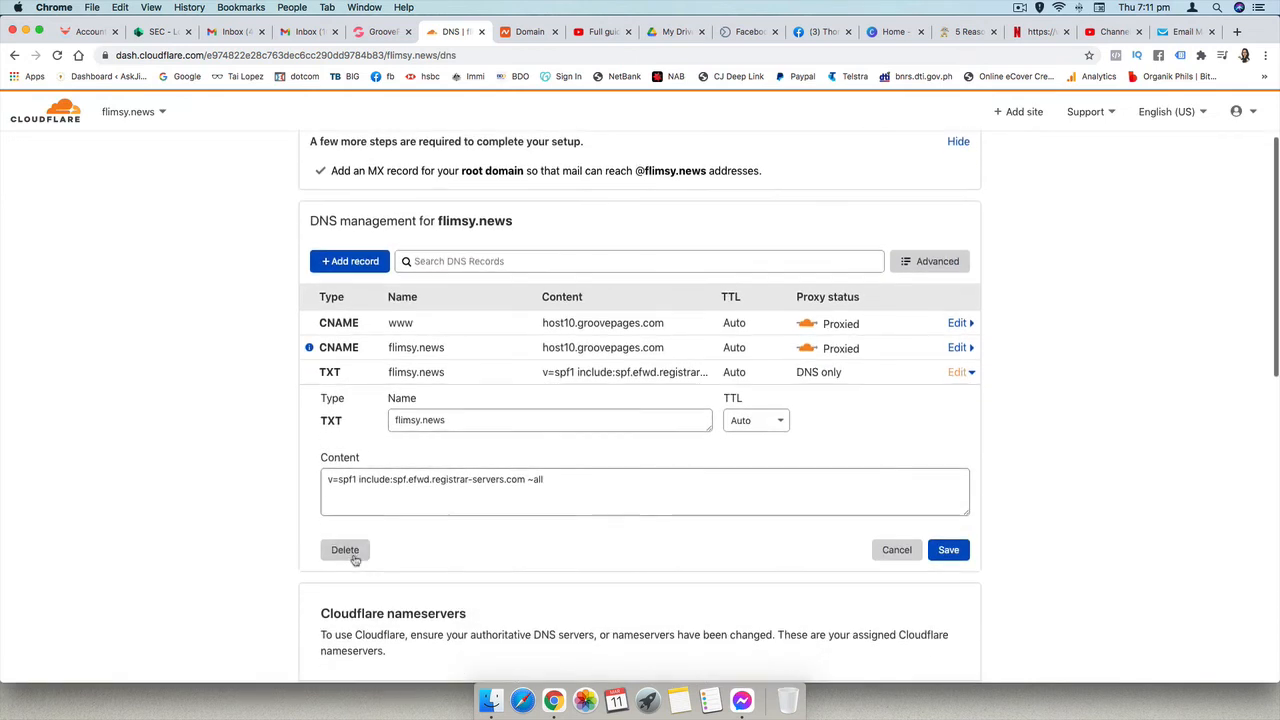
pyautogui.click(342, 552)
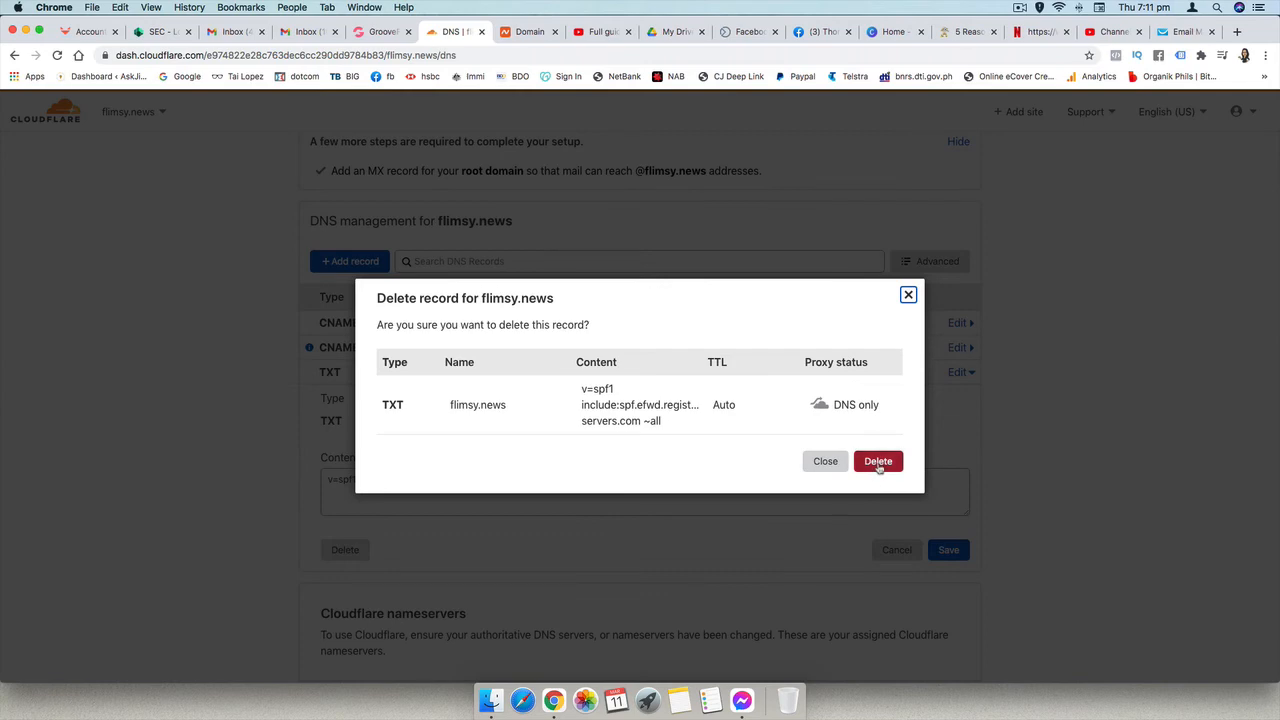
pyautogui.click(878, 460)
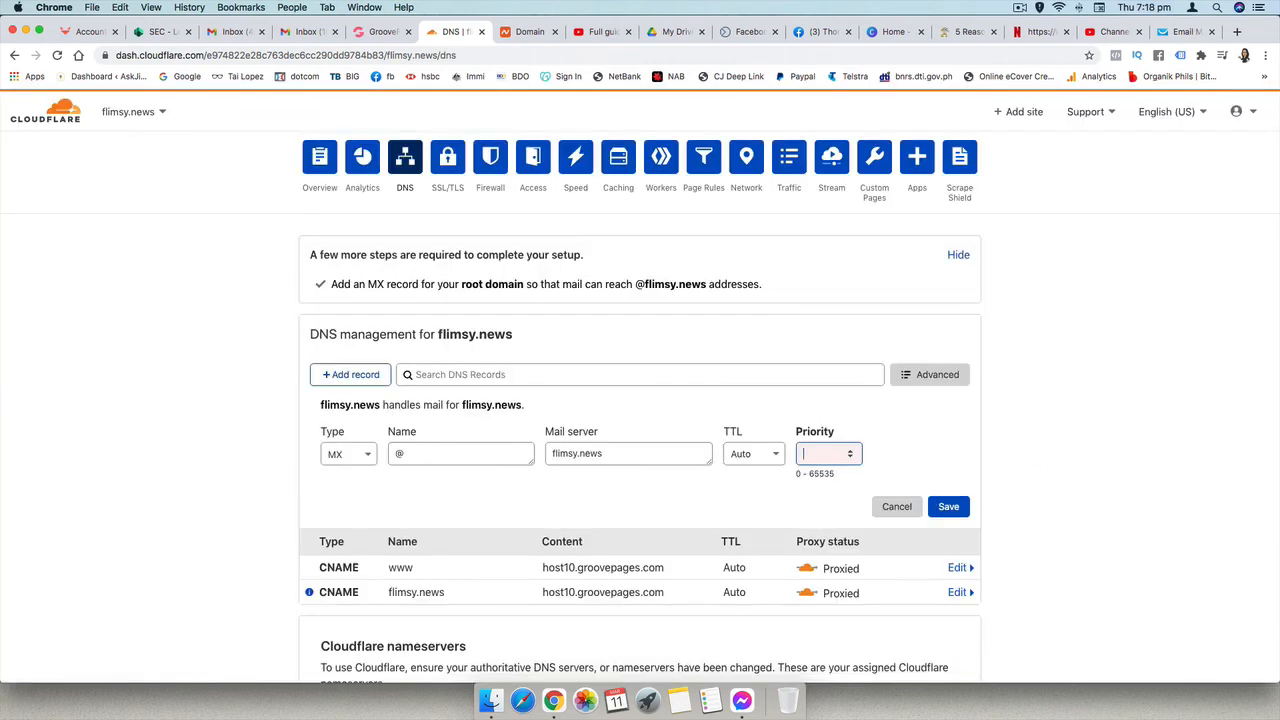
# - Set the priority of the new root MX record for mail server flimsy.news to 1 and save it
pyautogui.write('1')
pyautogui.click(950, 512)
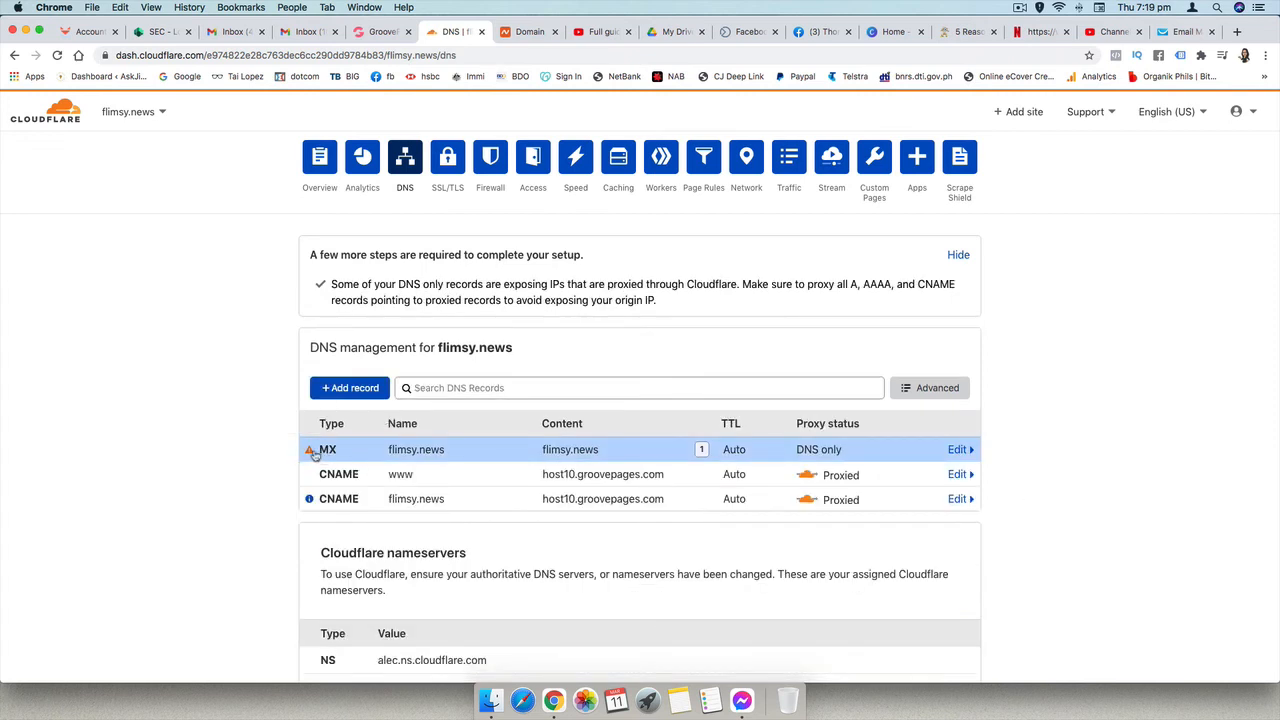
pyautogui.scroll(-15, 1030, 480)
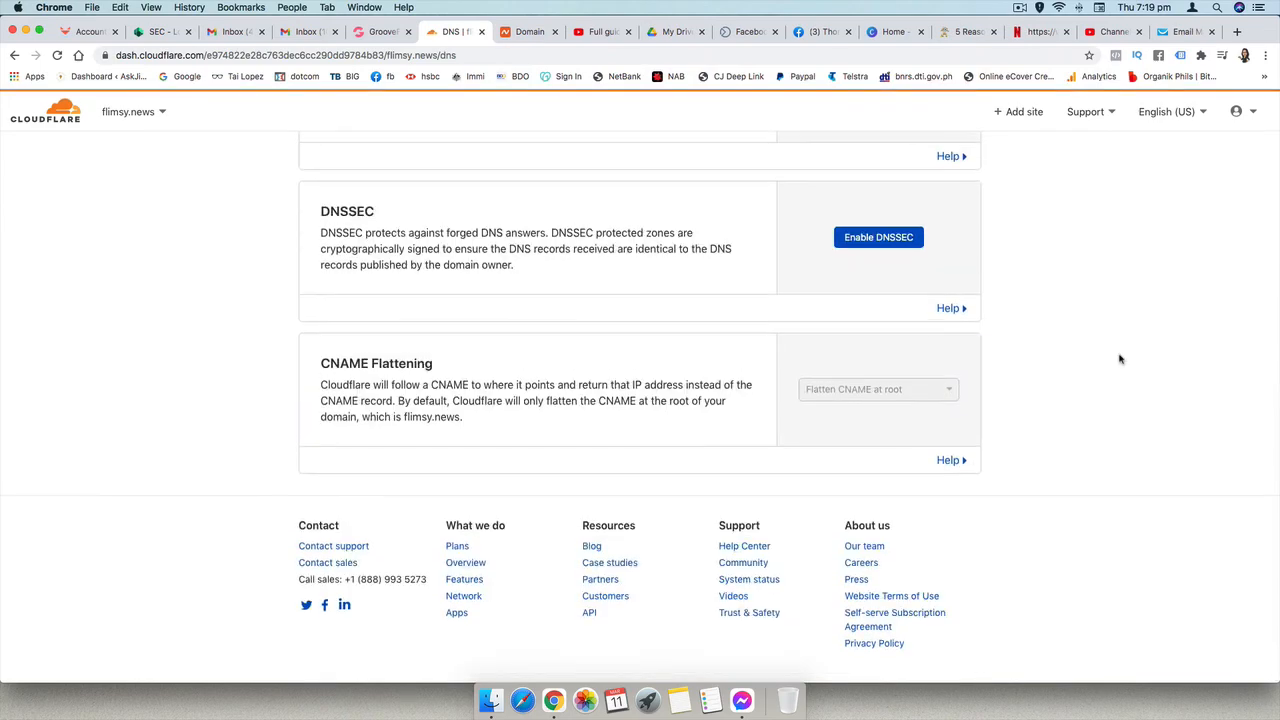
pyautogui.scroll(10, 1120, 360)
pyautogui.scroll(-10, 1120, 360)
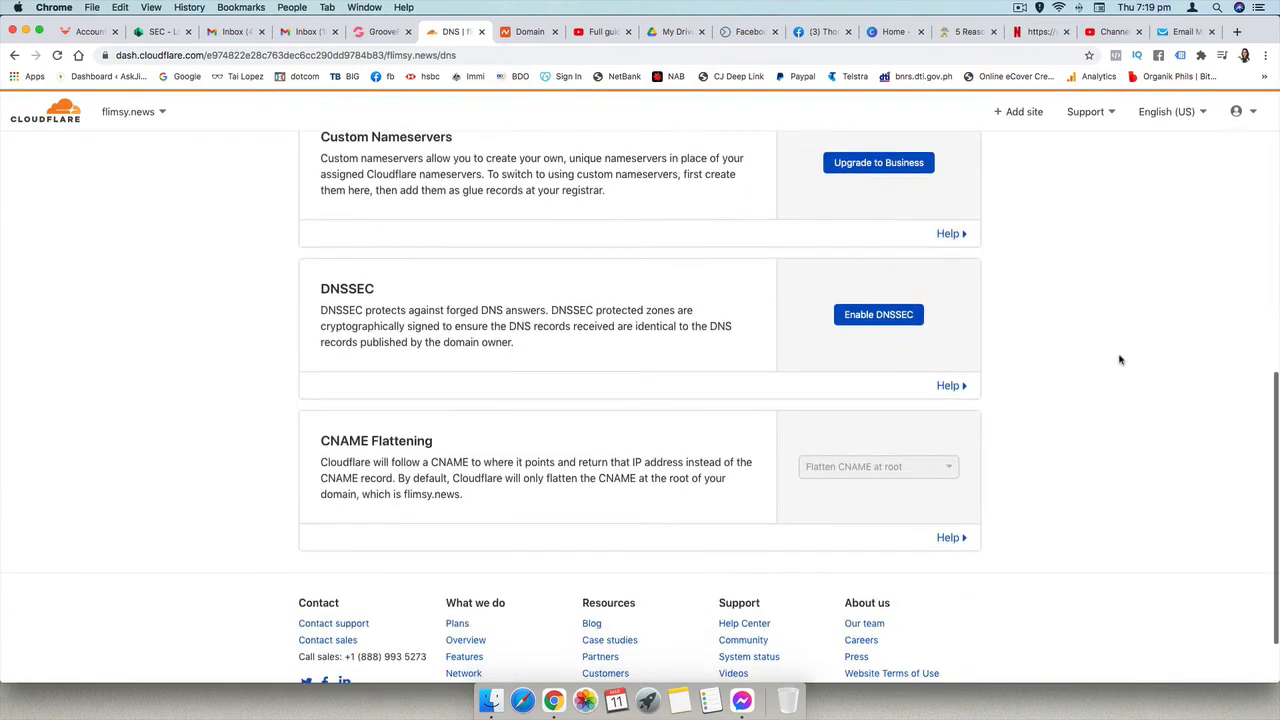
pyautogui.scroll(5, 1016, 296)
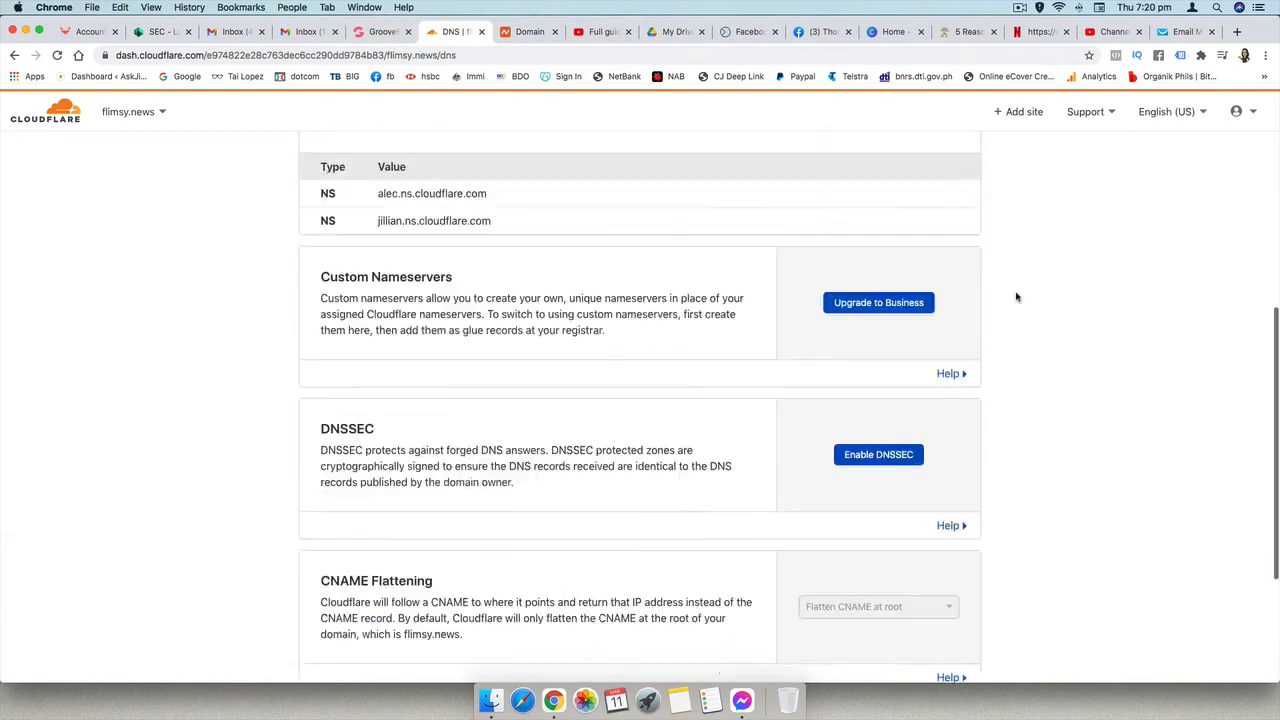
# - Review the Quick Start Guide's security settings for flimsy.news, saving Automatic HTTPS Rewrites and Always Use HTTPS as on
pyautogui.scroll(5, 1016, 296)
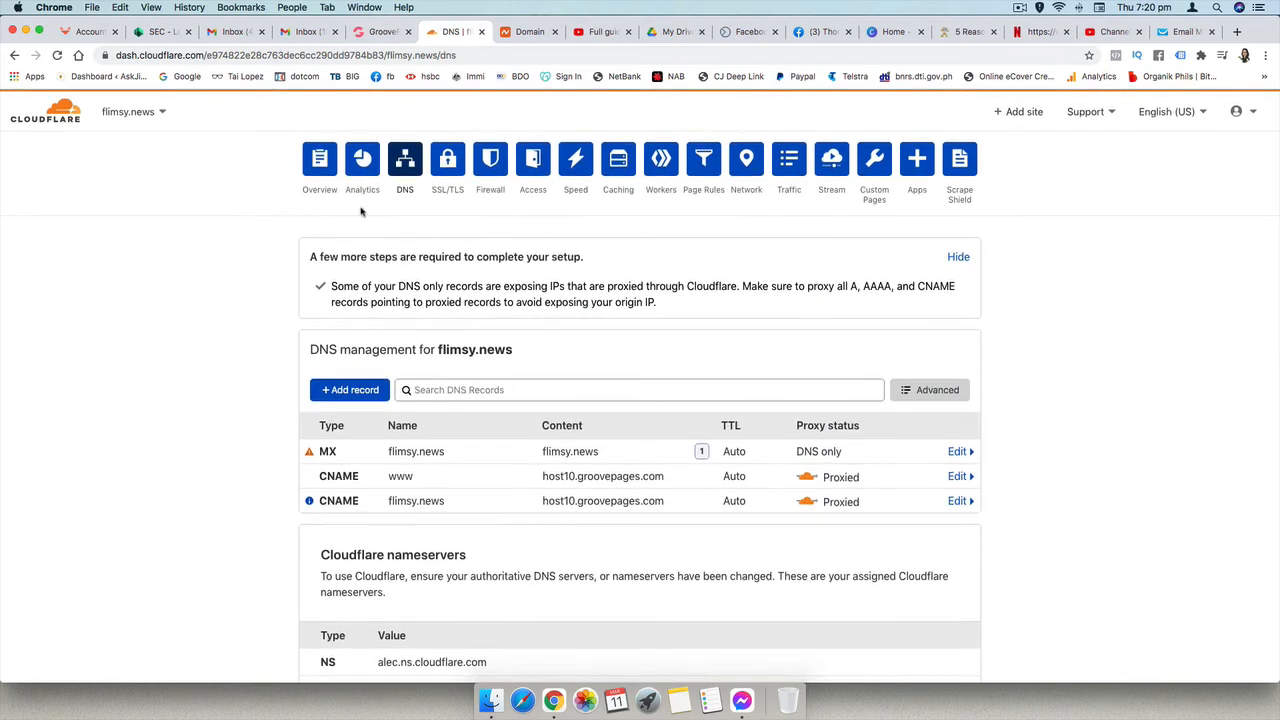
pyautogui.click(320, 160)
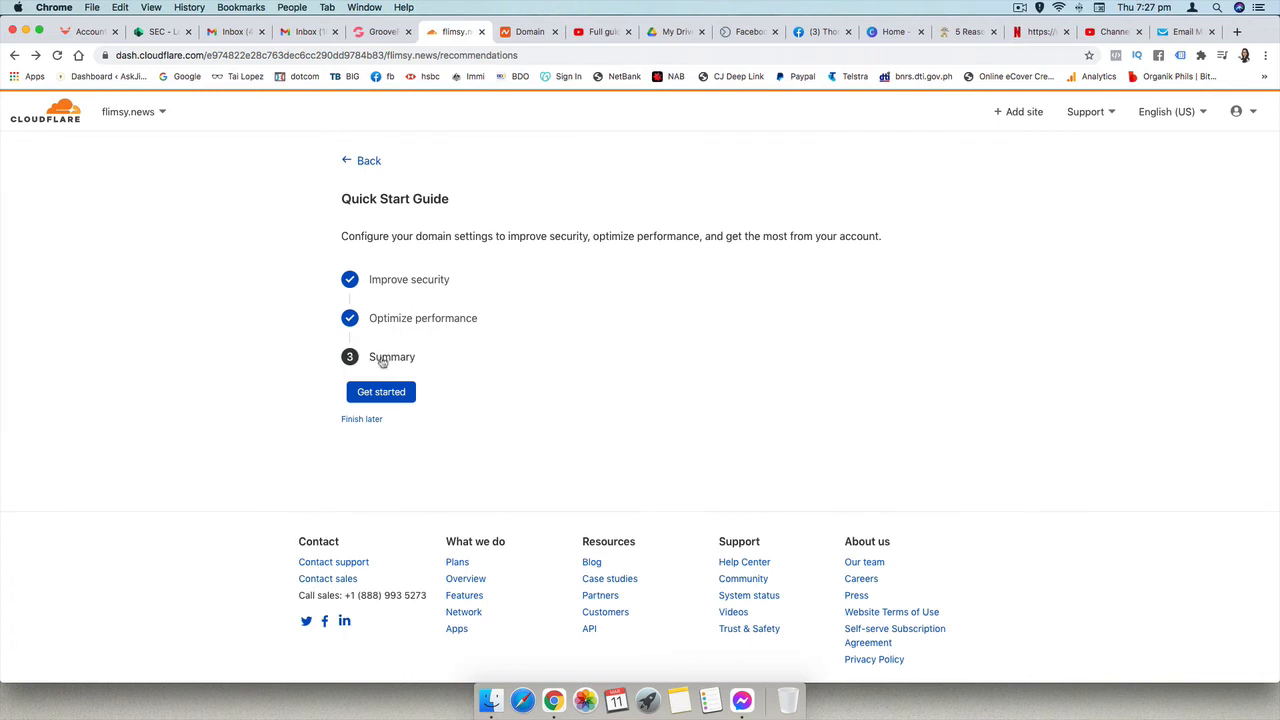
pyautogui.click(383, 362)
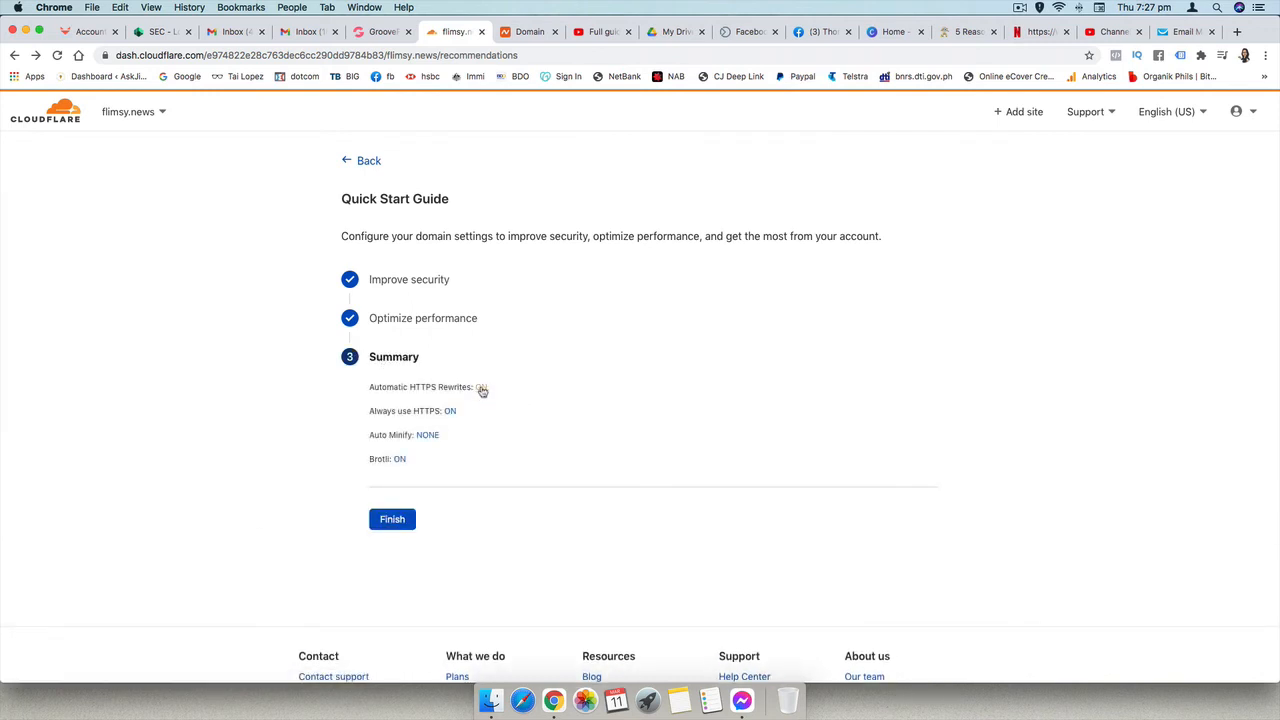
pyautogui.click(481, 389)
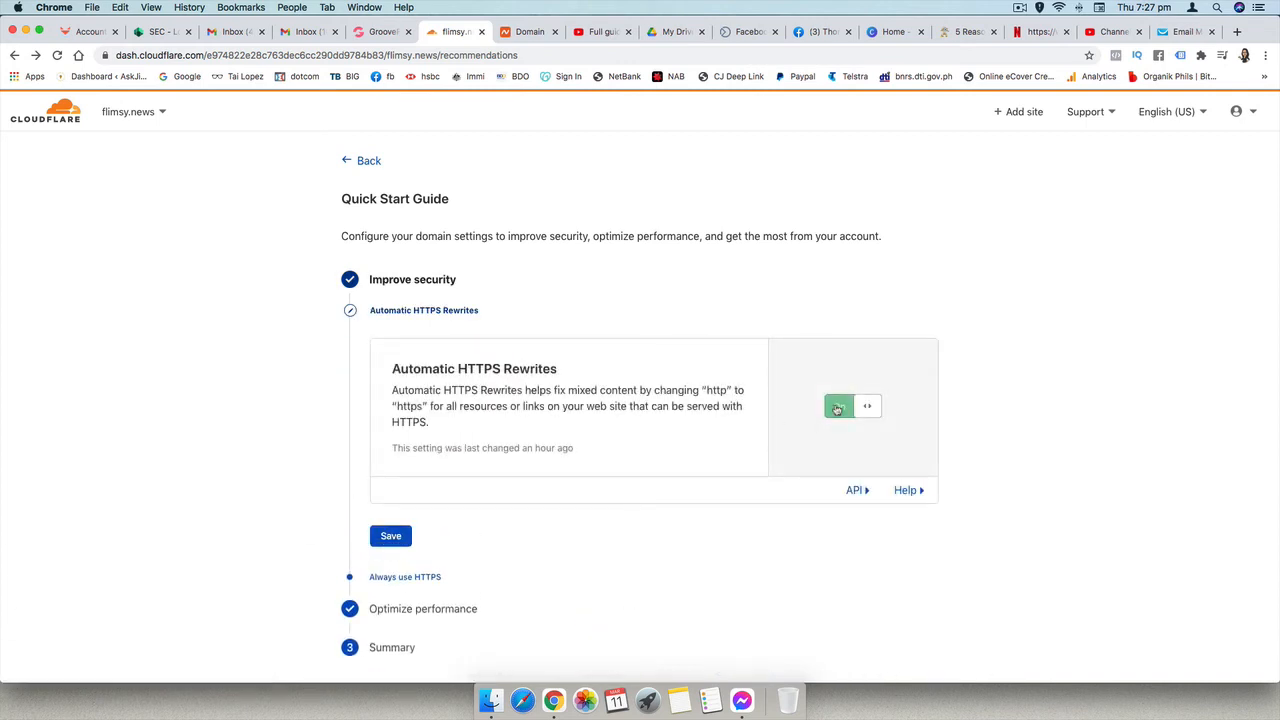
pyautogui.click(392, 540)
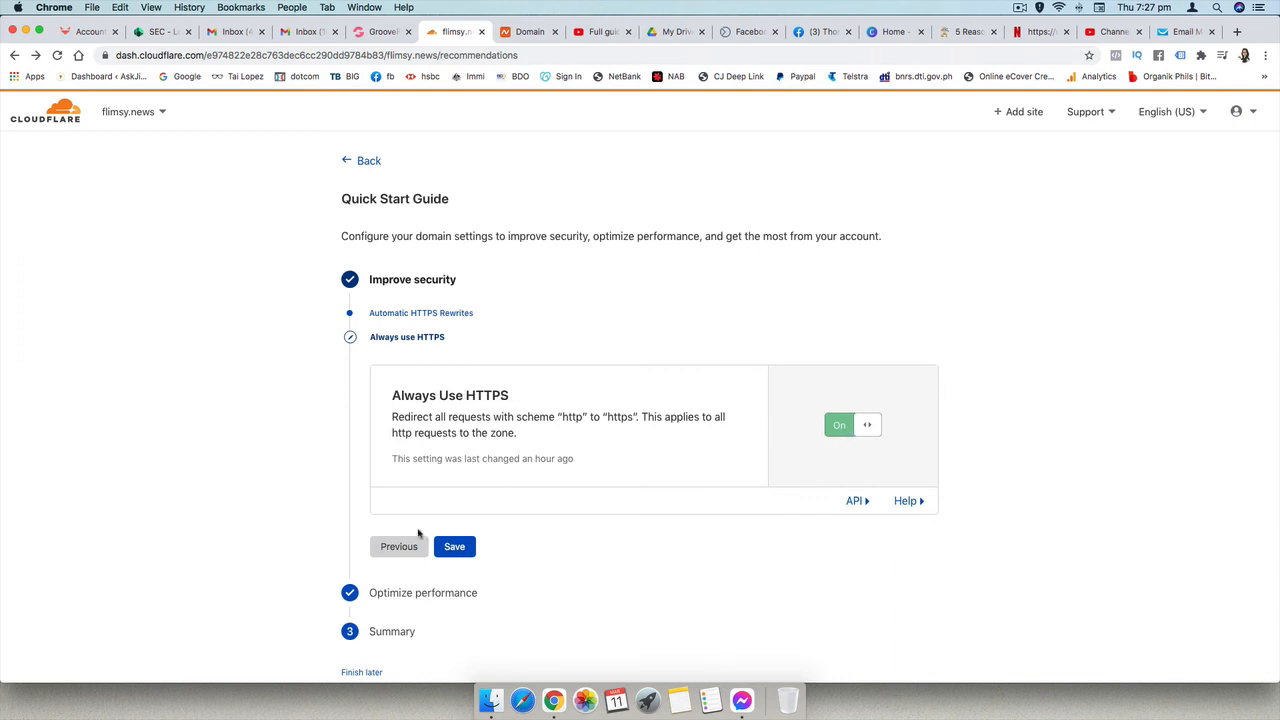
pyautogui.click(445, 552)
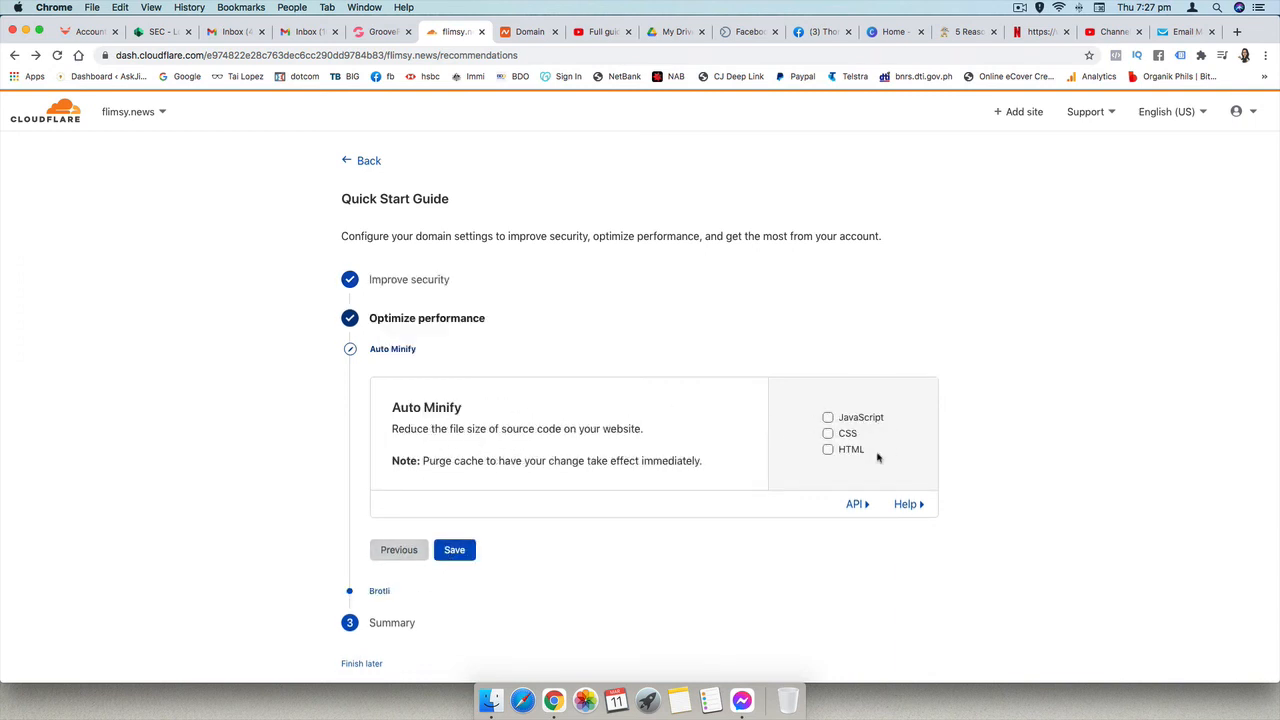
# - Save the performance settings with no Auto Minify options and Brotli on, and finish the Quick Start Guide
pyautogui.click(456, 553)
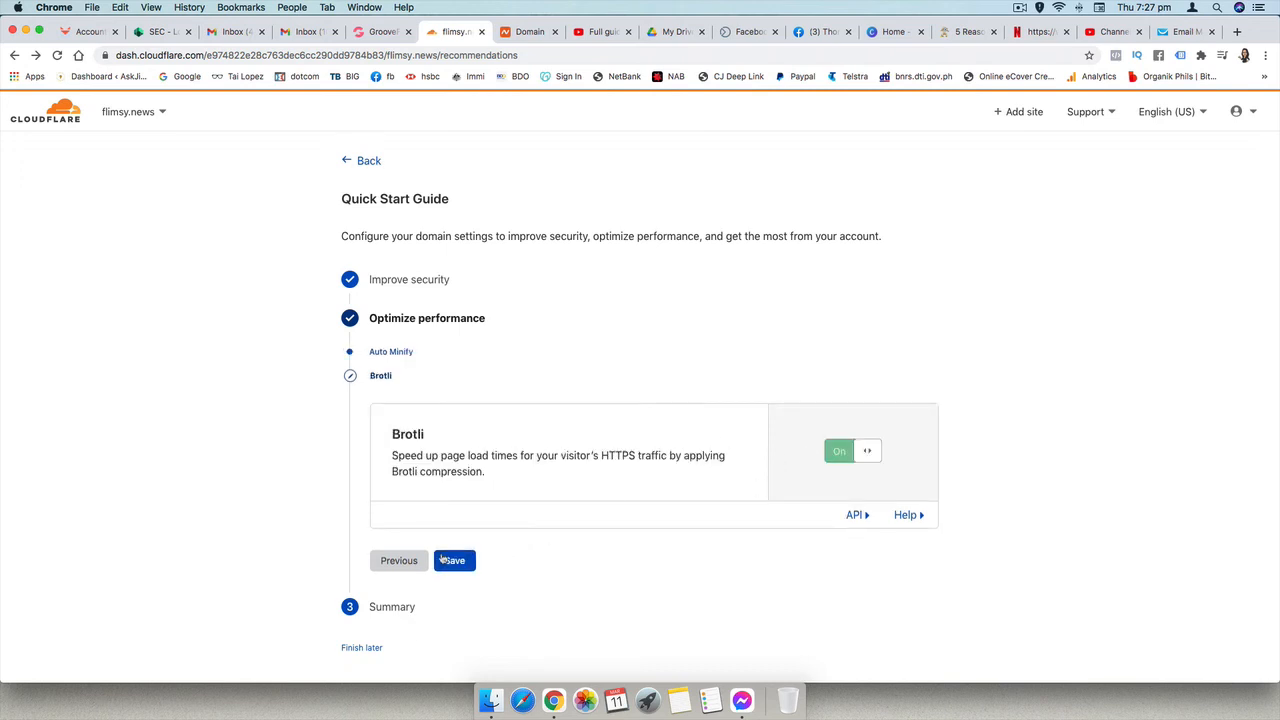
pyautogui.click(455, 562)
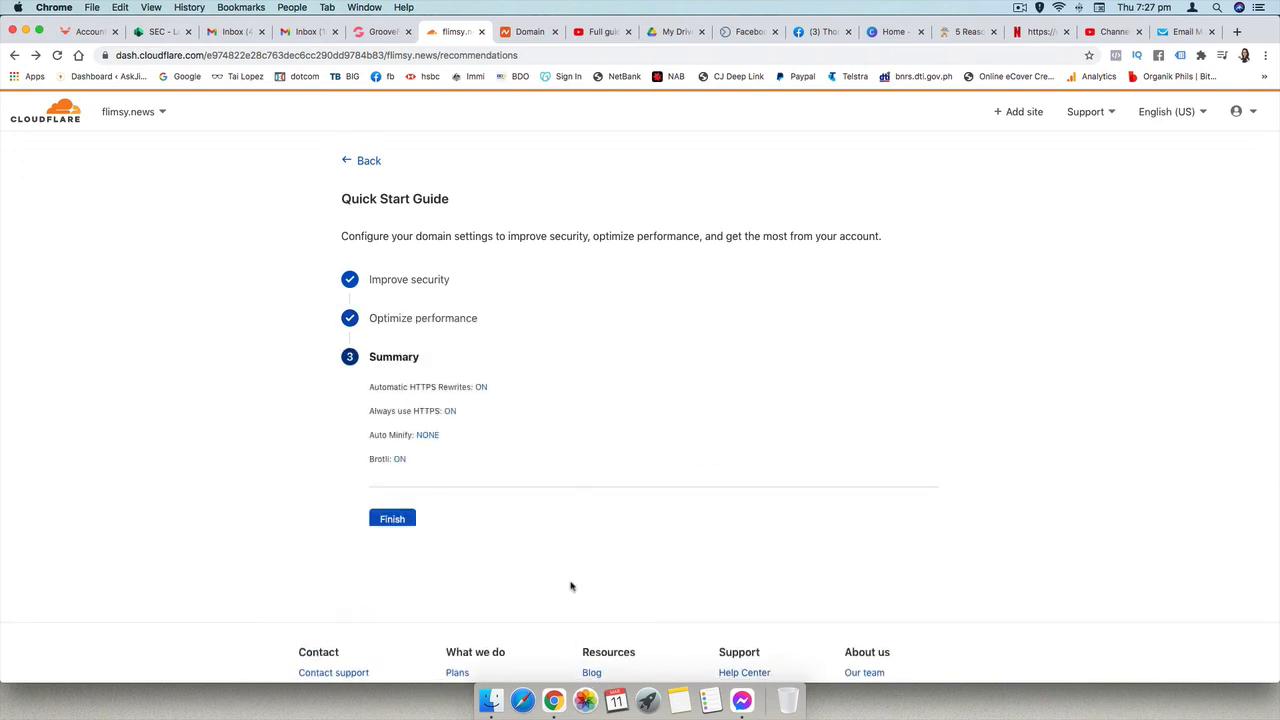
pyautogui.click(393, 522)
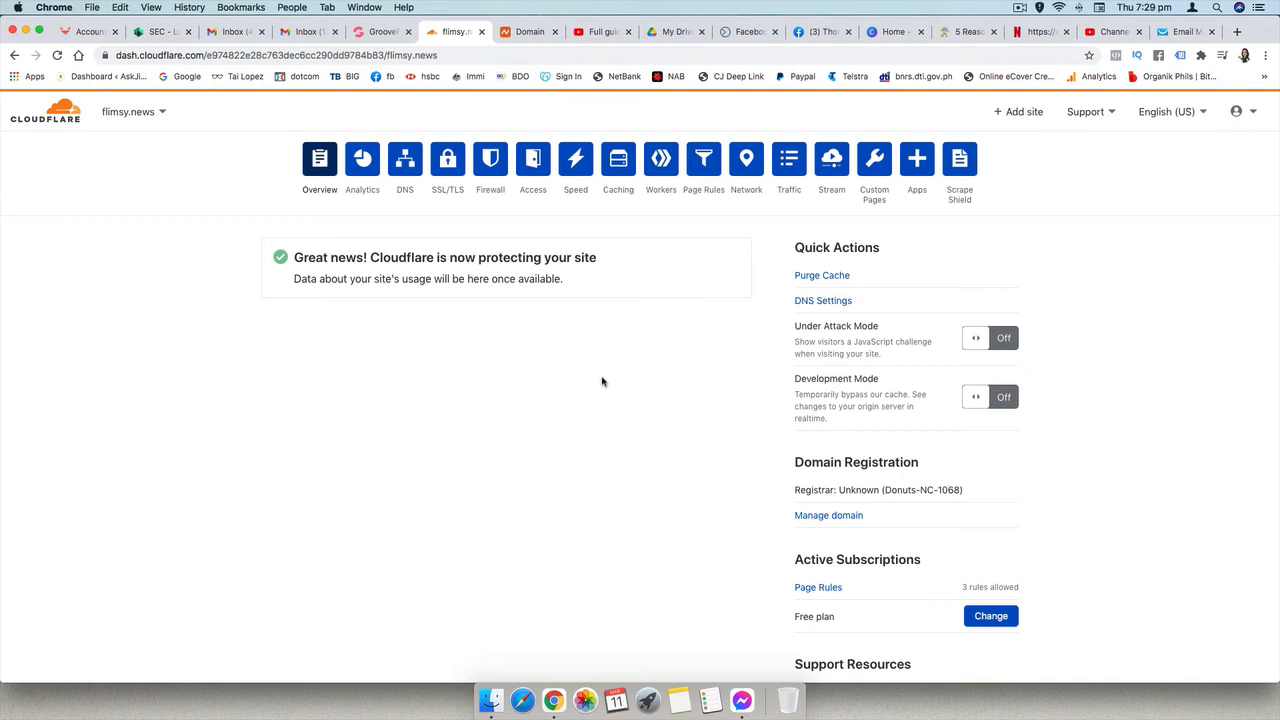
# - Switch to the GroovePages builder and publish the Flimsy News site on the flimsy.news domain without a subdomain
pyautogui.click(385, 33)
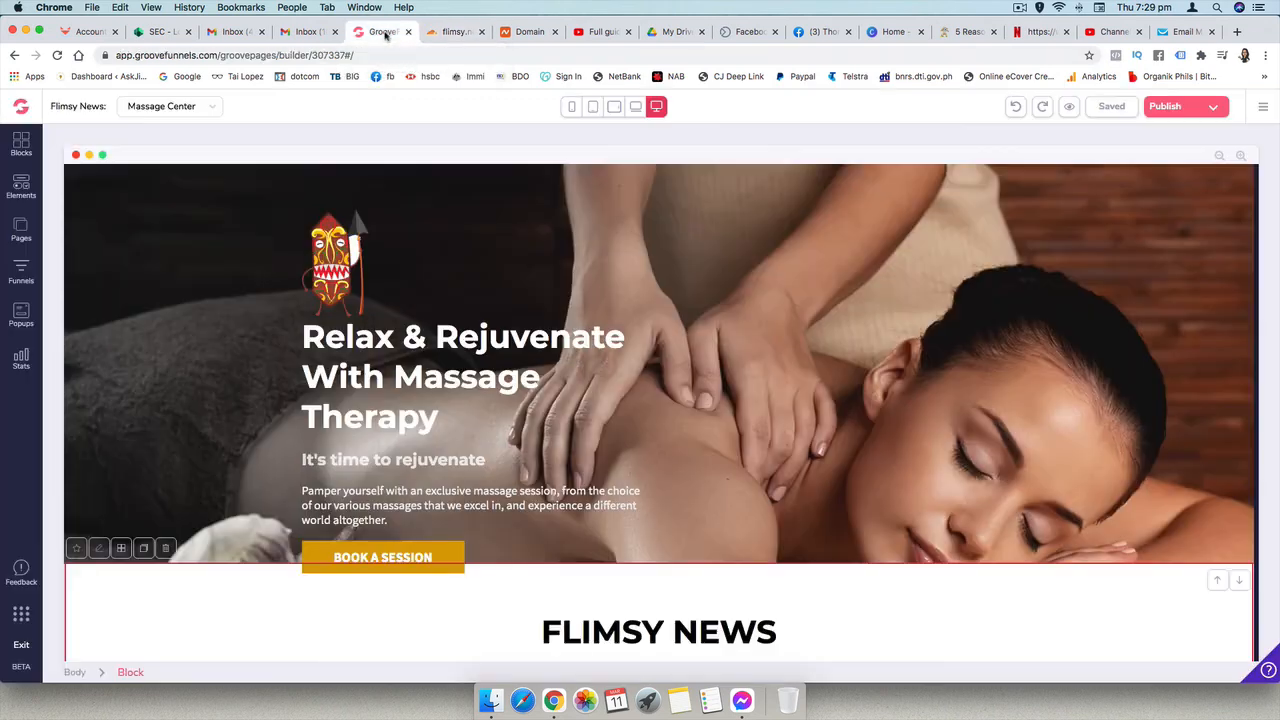
pyautogui.click(1213, 112)
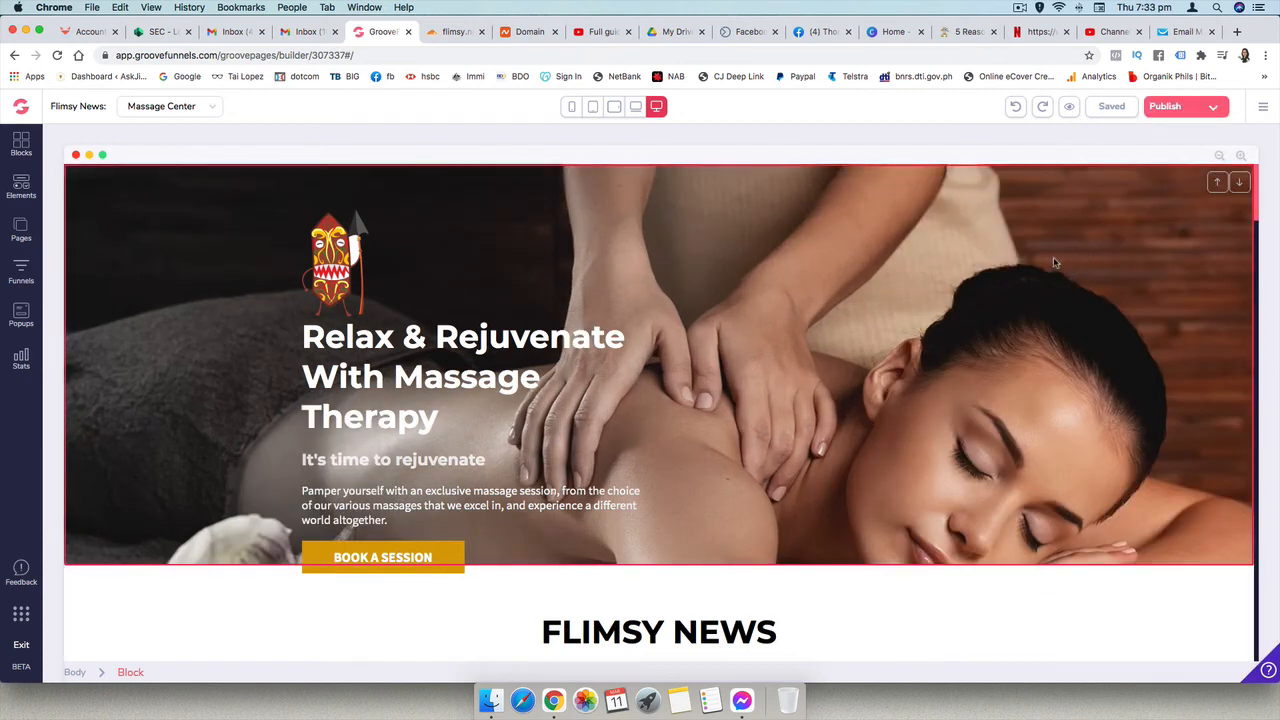
pyautogui.click(1214, 107)
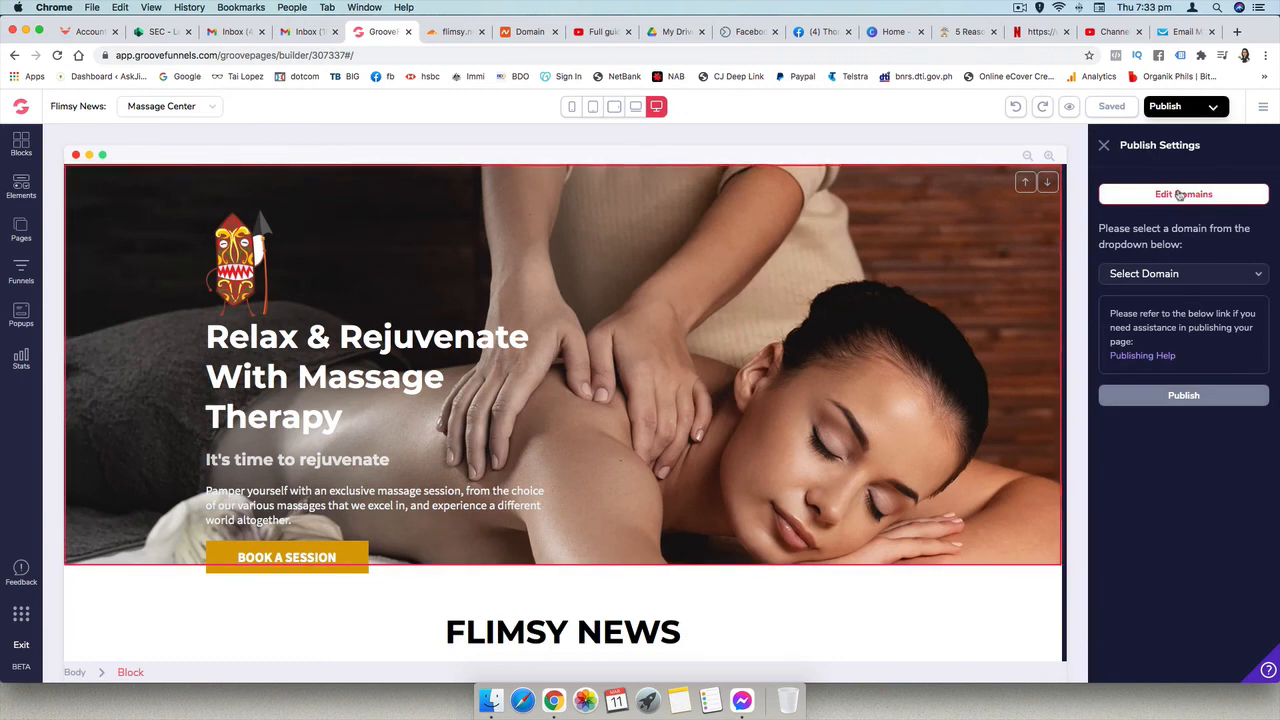
pyautogui.click(1205, 280)
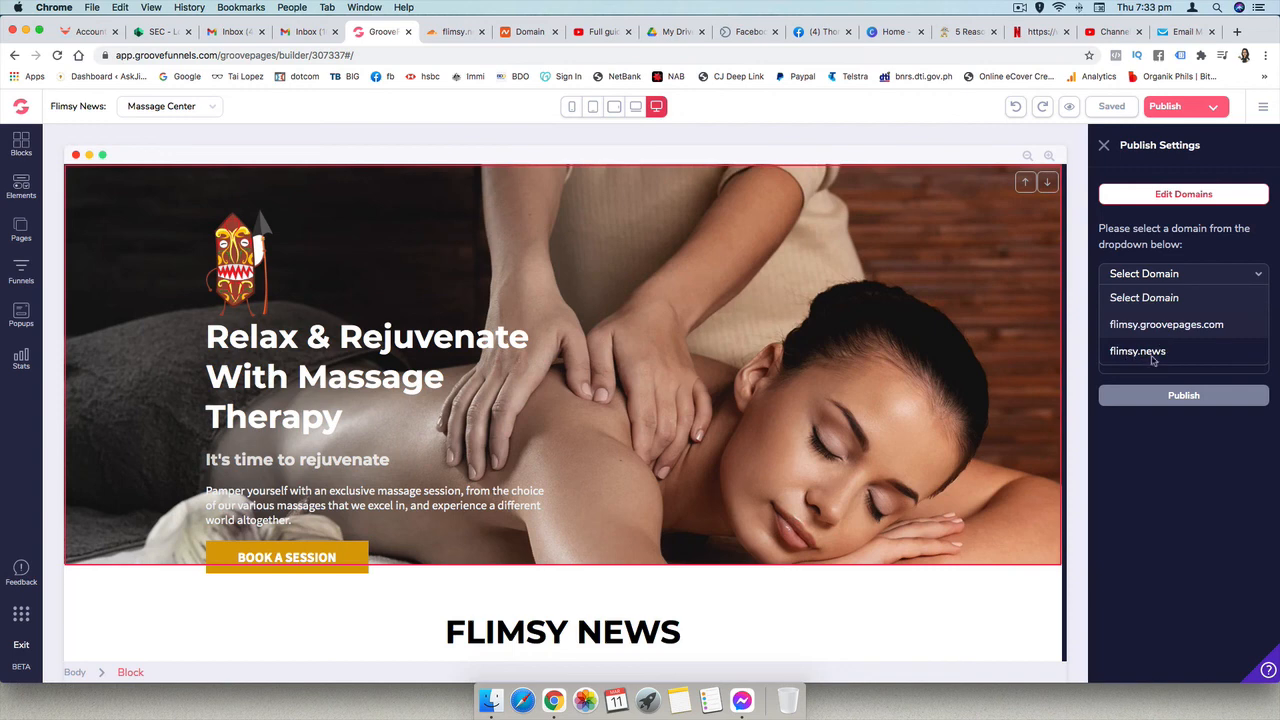
pyautogui.click(1151, 357)
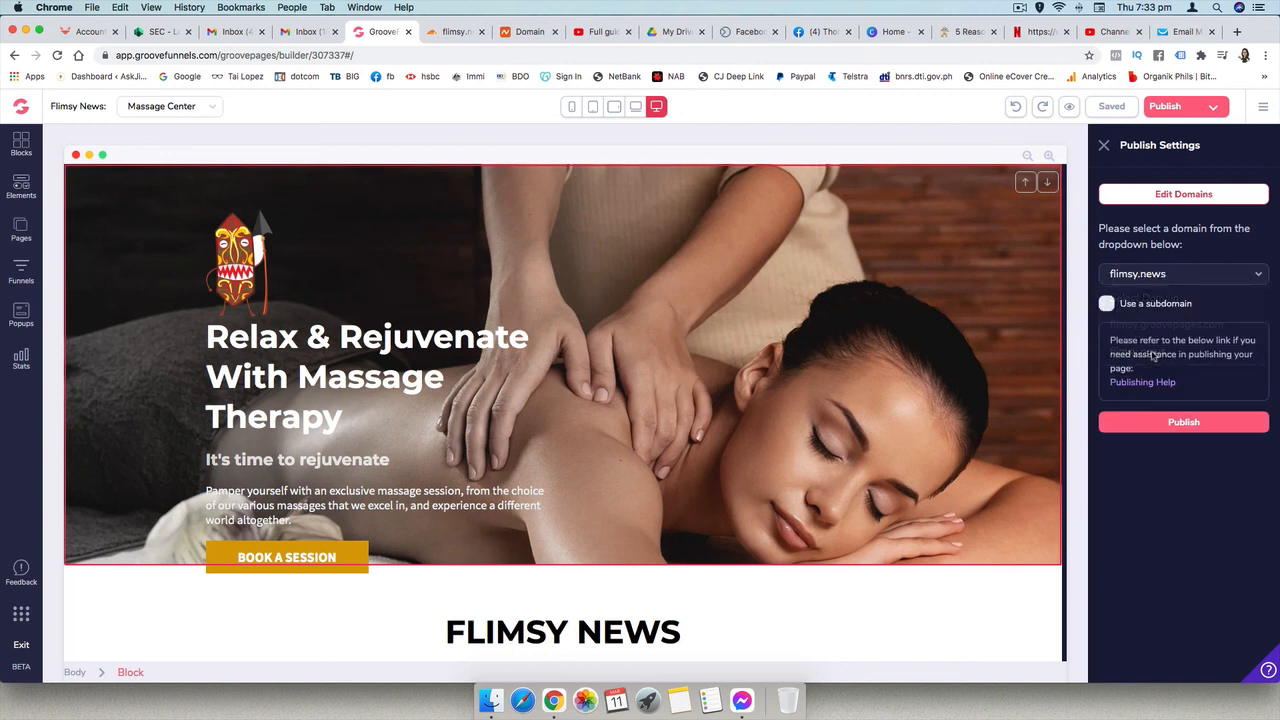
pyautogui.click(1184, 424)
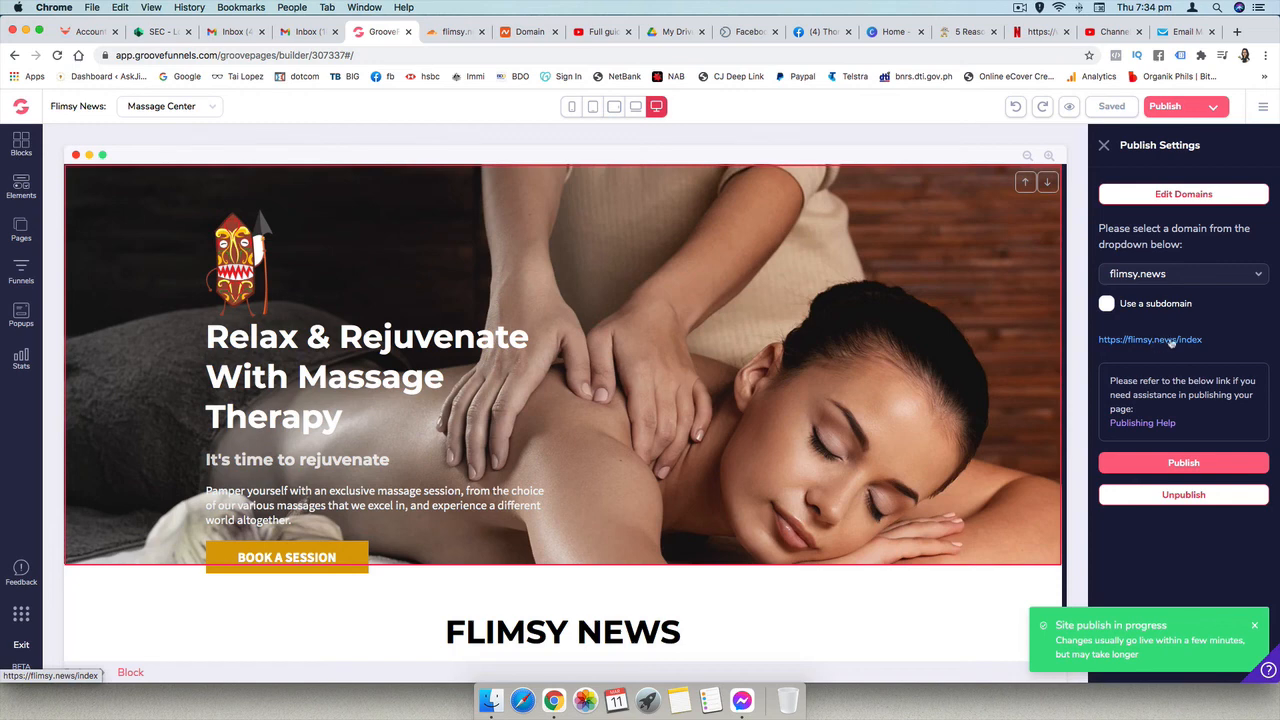
# - Open flimsy.news in a new browser tab to check the published page
pyautogui.click(1237, 33)
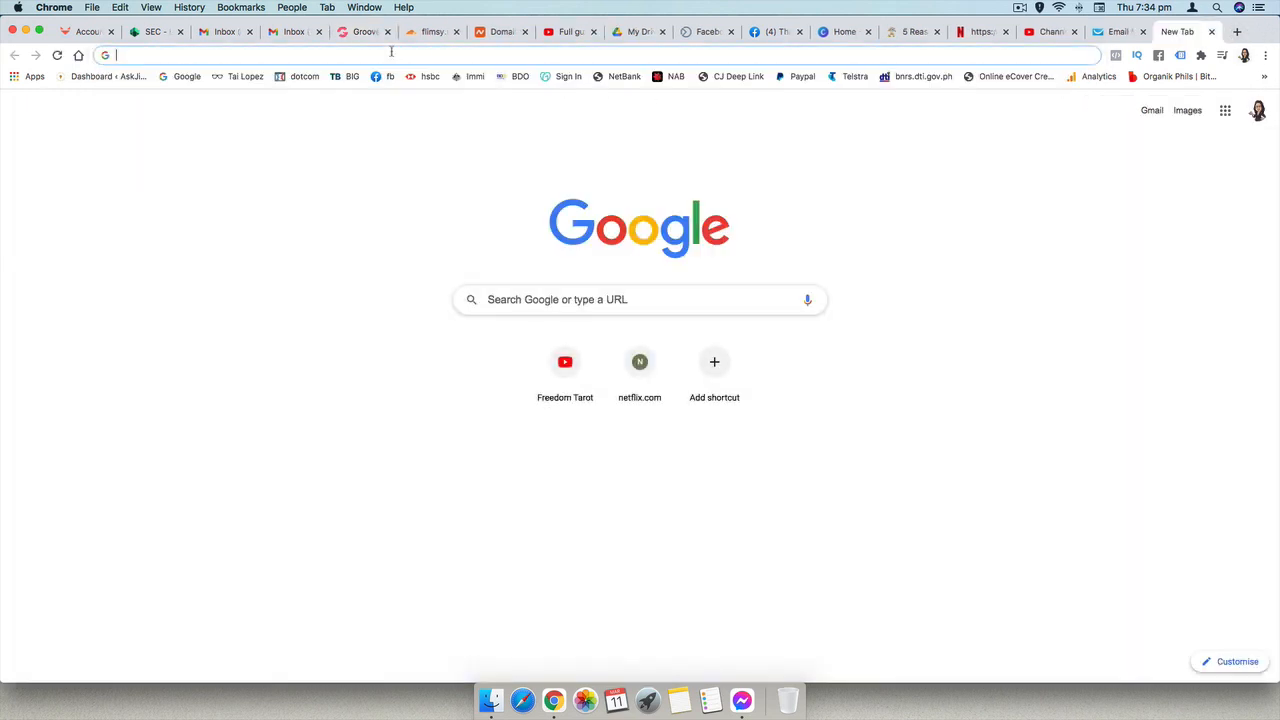
pyautogui.write('flimsy')
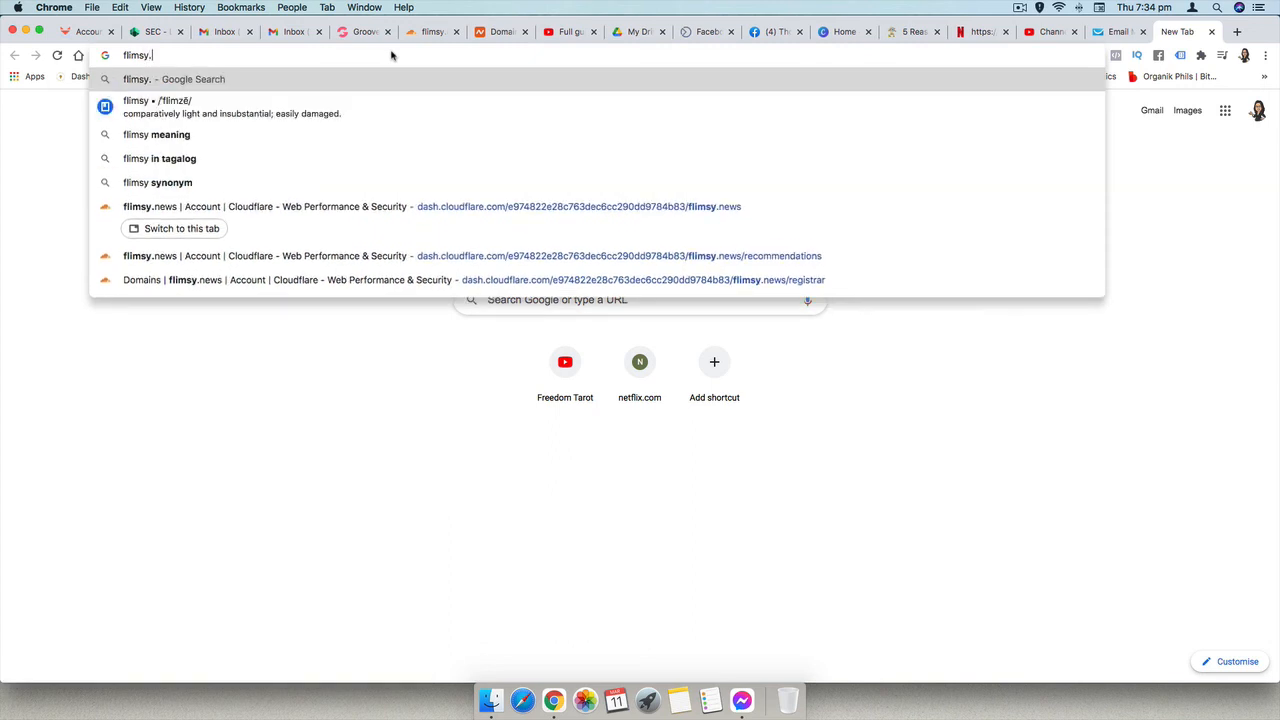
pyautogui.write('.news')
pyautogui.press('Return')
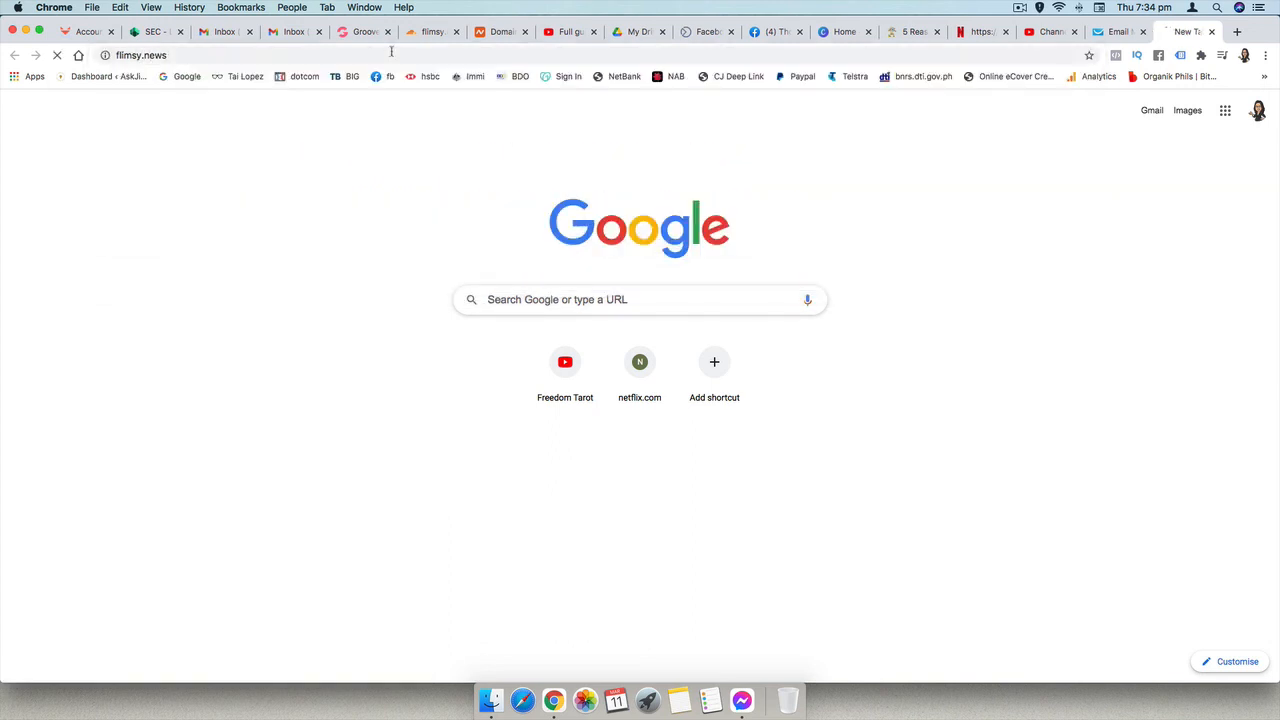